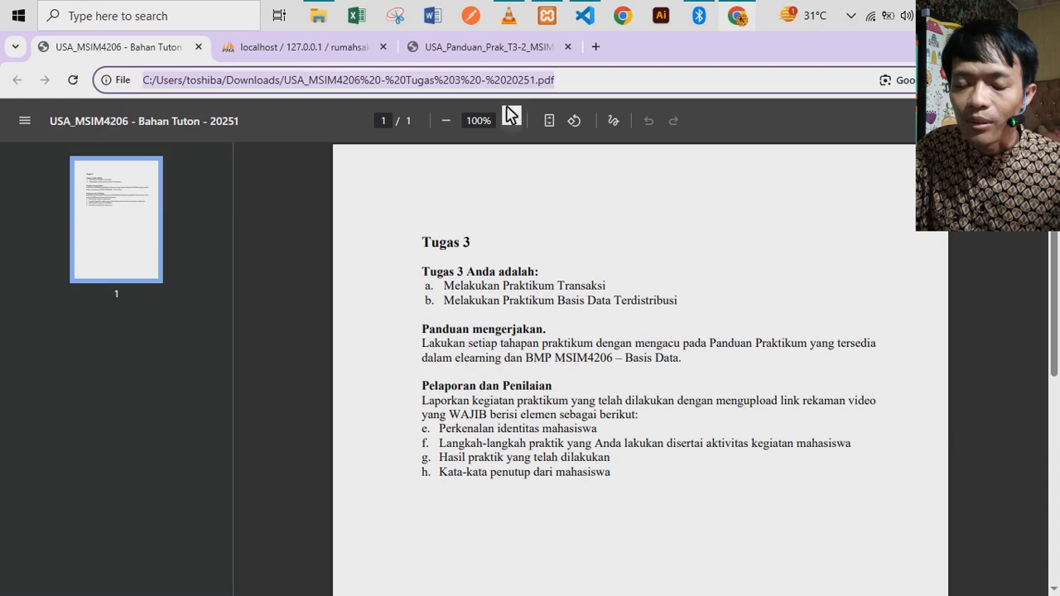
Review the Tugas 3 assignment, the practicum guide's ERD page and the pasien table in phpMyAdmin.
click(475, 49)
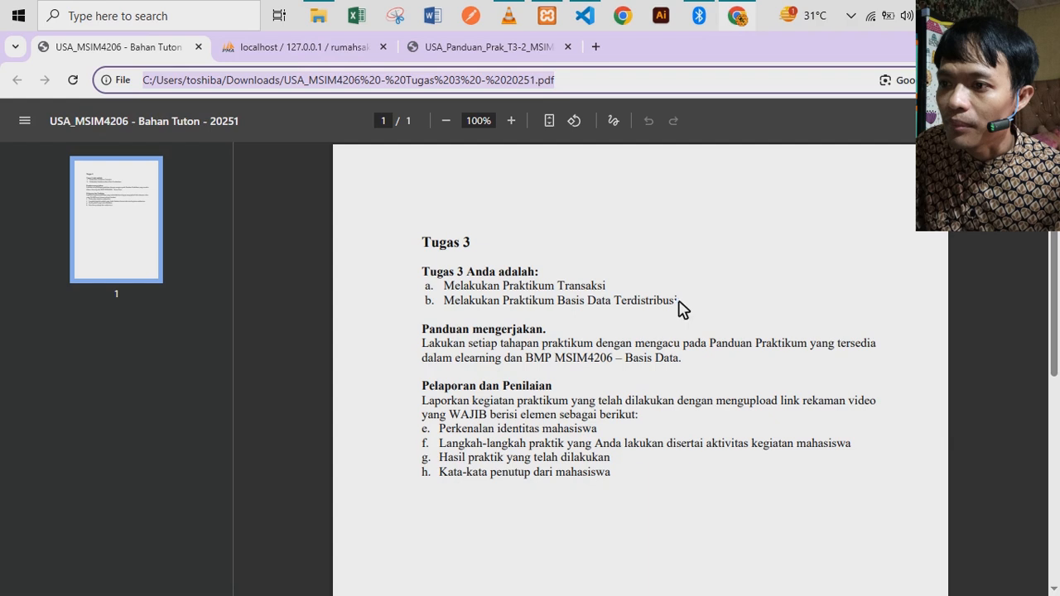
click(478, 54)
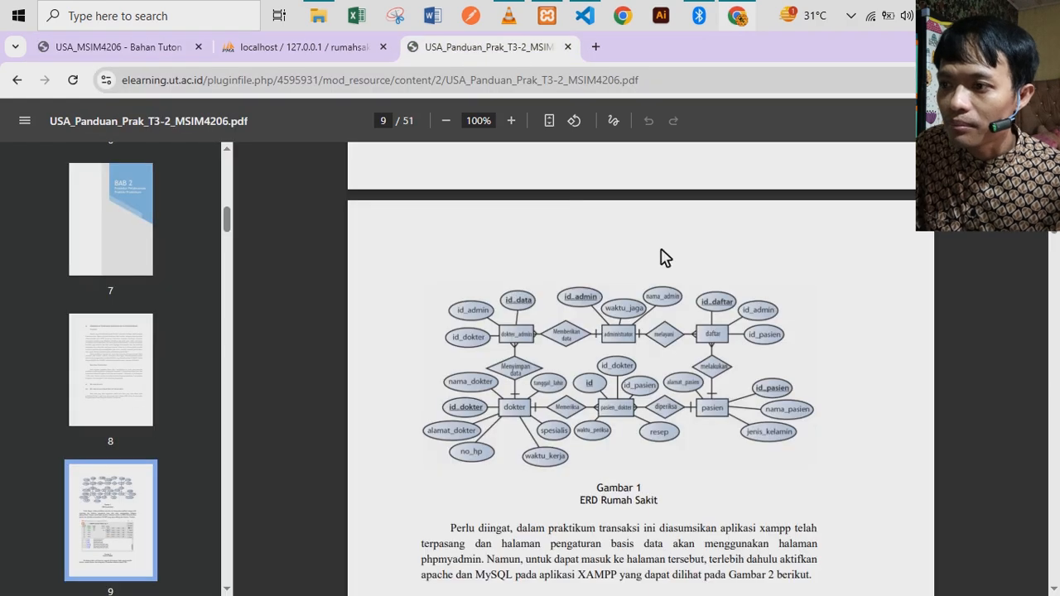
click(307, 47)
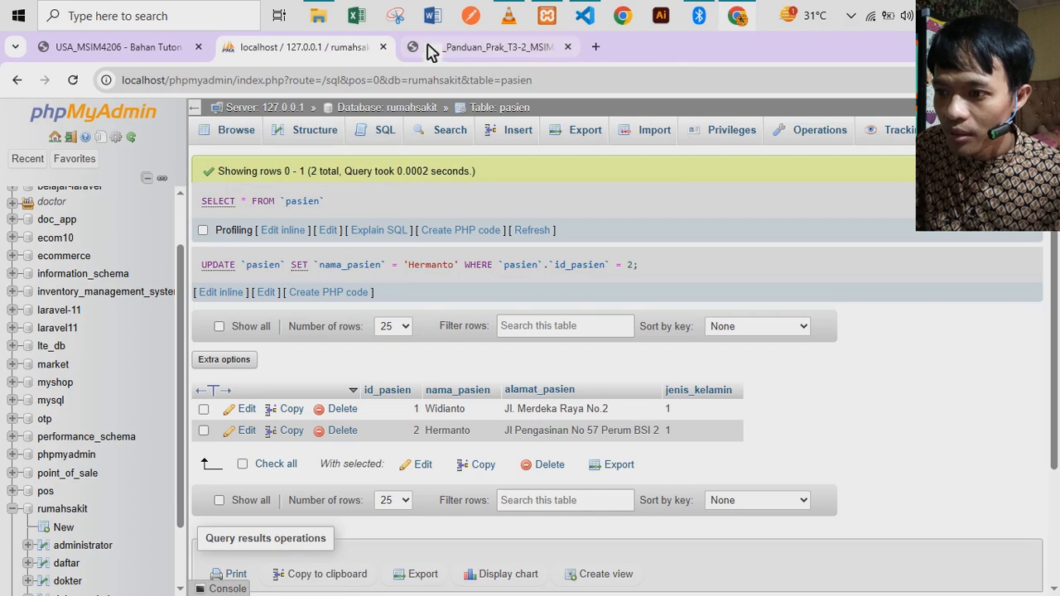
click(157, 50)
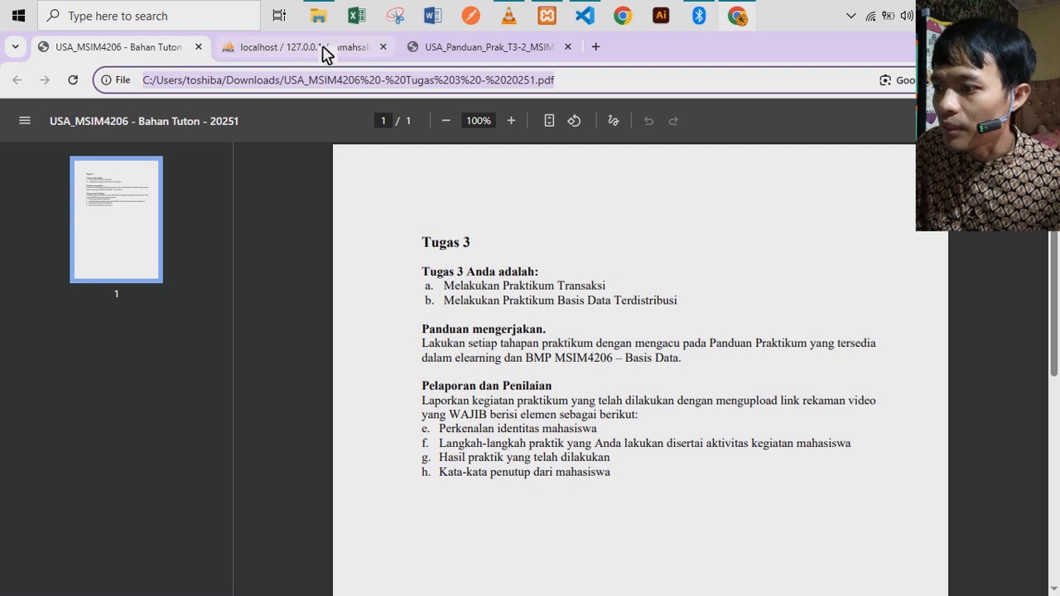
Switch to phpMyAdmin and open the table structure overview of the rumahsakit database.
click(327, 52)
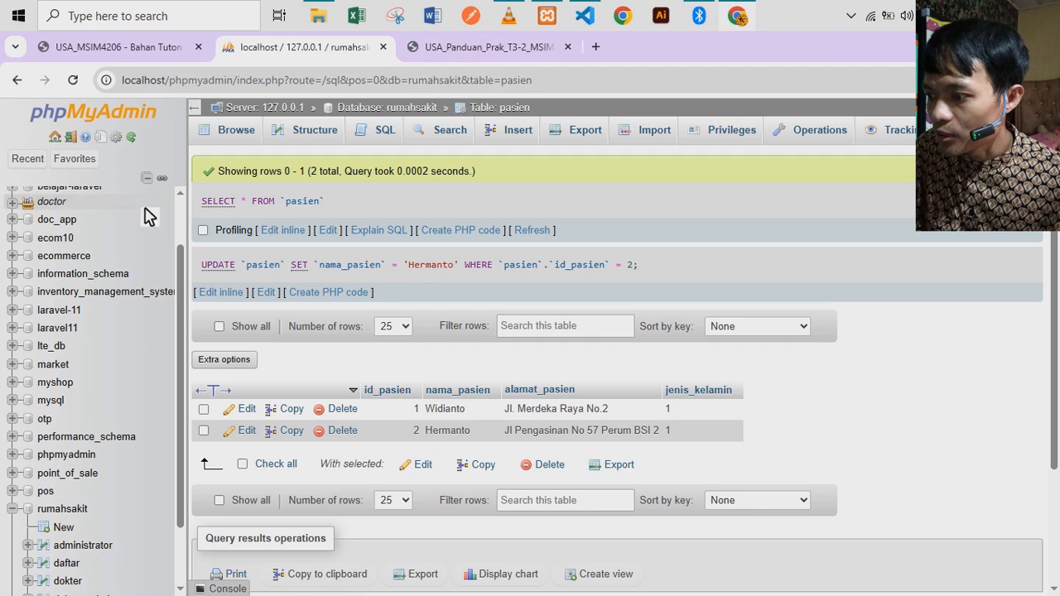
scroll(122, 457, down, 1)
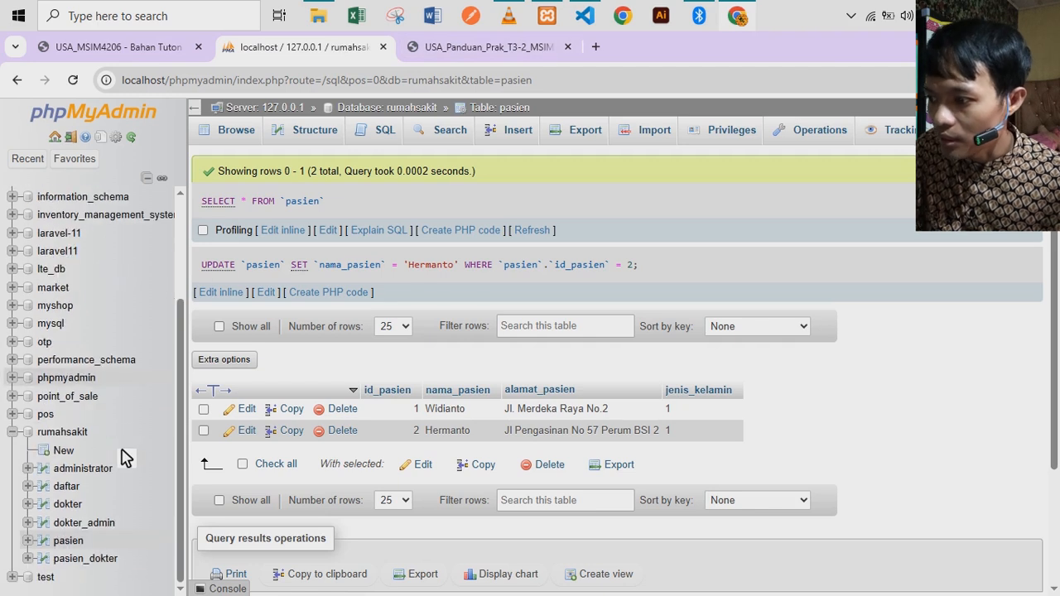
click(79, 438)
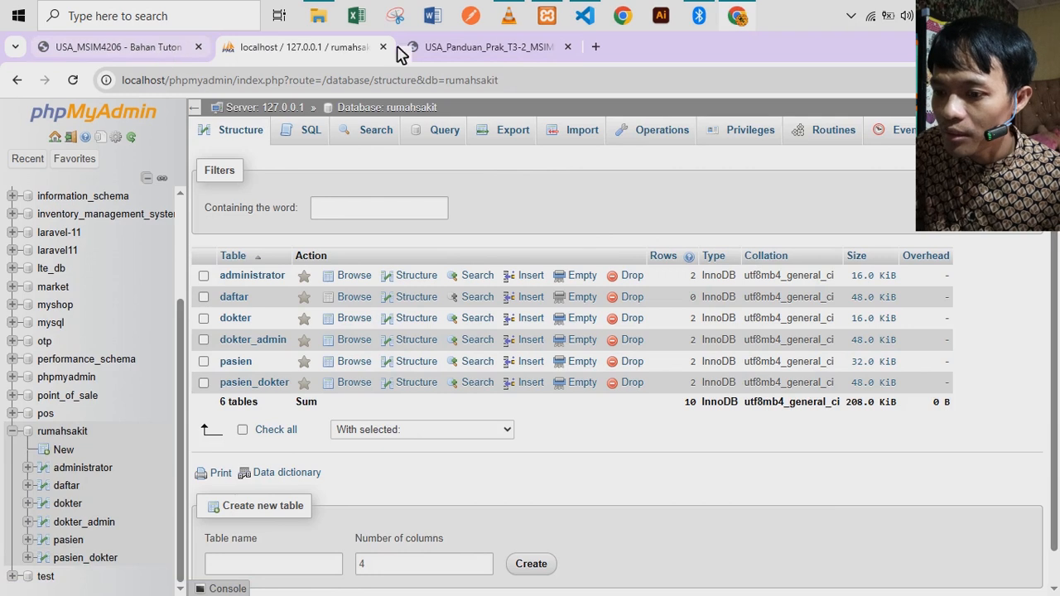
Examine the practicum guide's transaction chapter, covering the InnoDB check, Commit, Rollback, Check Point and Trigger sections.
click(488, 52)
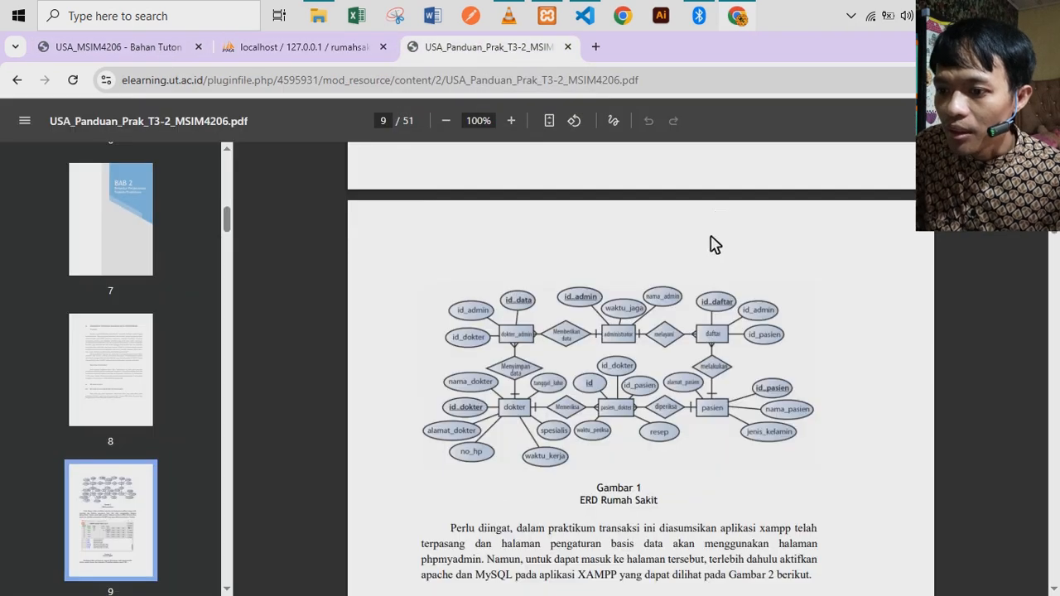
scroll(696, 300, down, 3)
scroll(696, 299, down, 10)
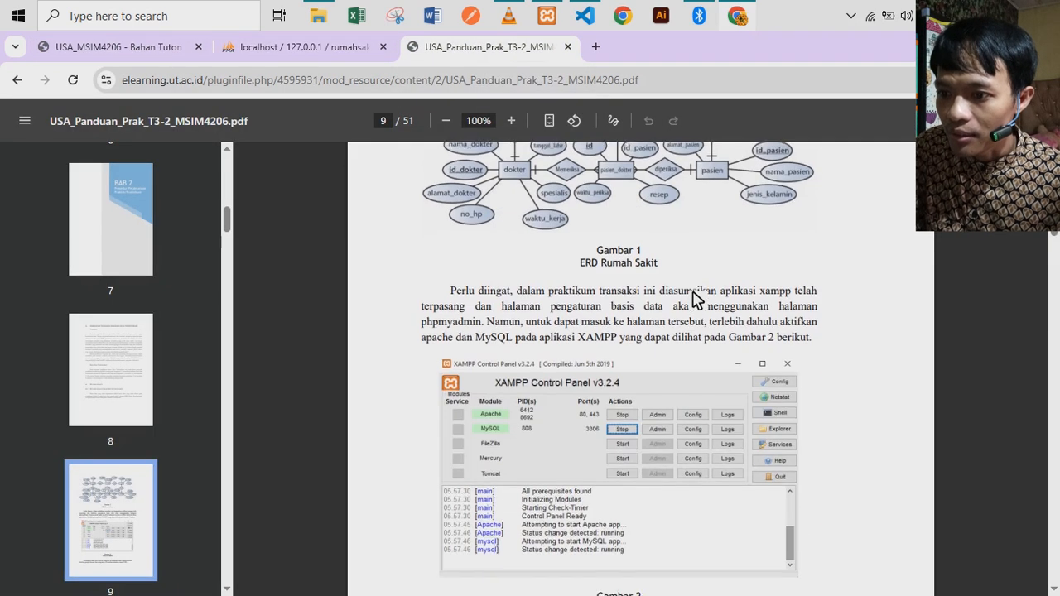
scroll(695, 292, down, 10)
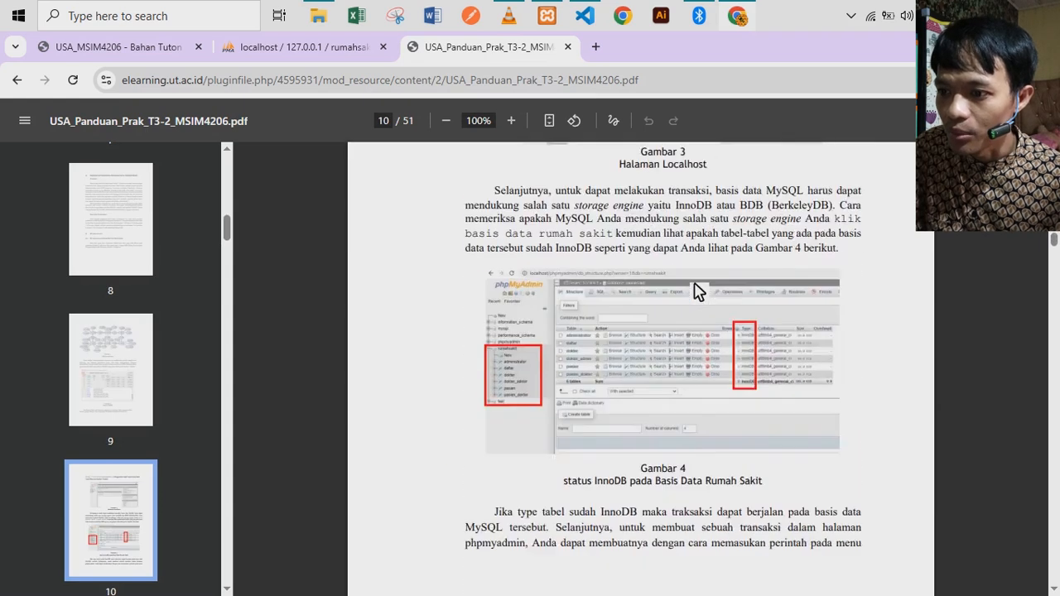
scroll(695, 292, down, 12)
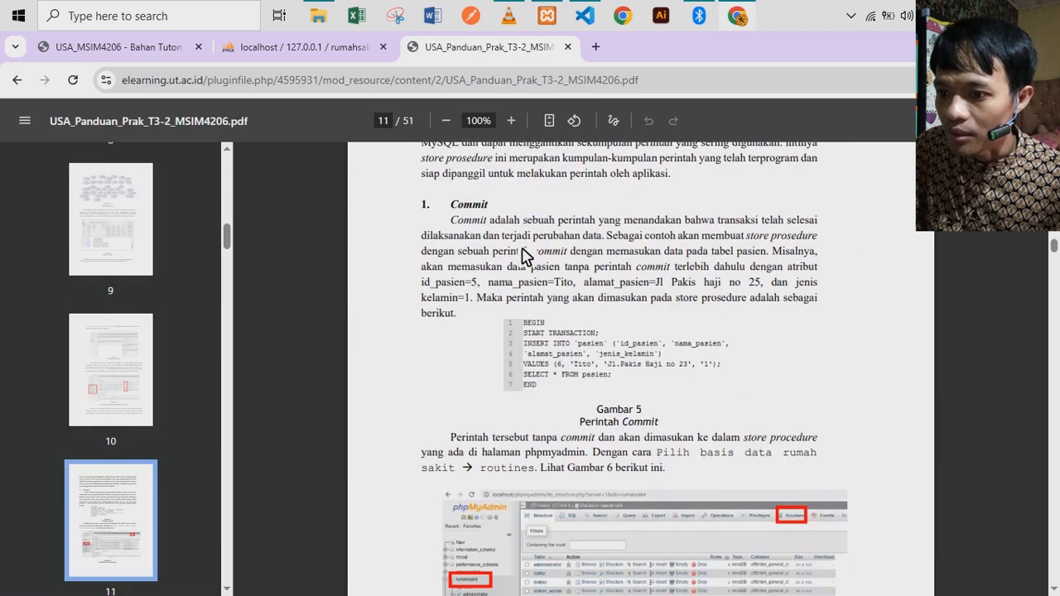
scroll(521, 269, down, 4)
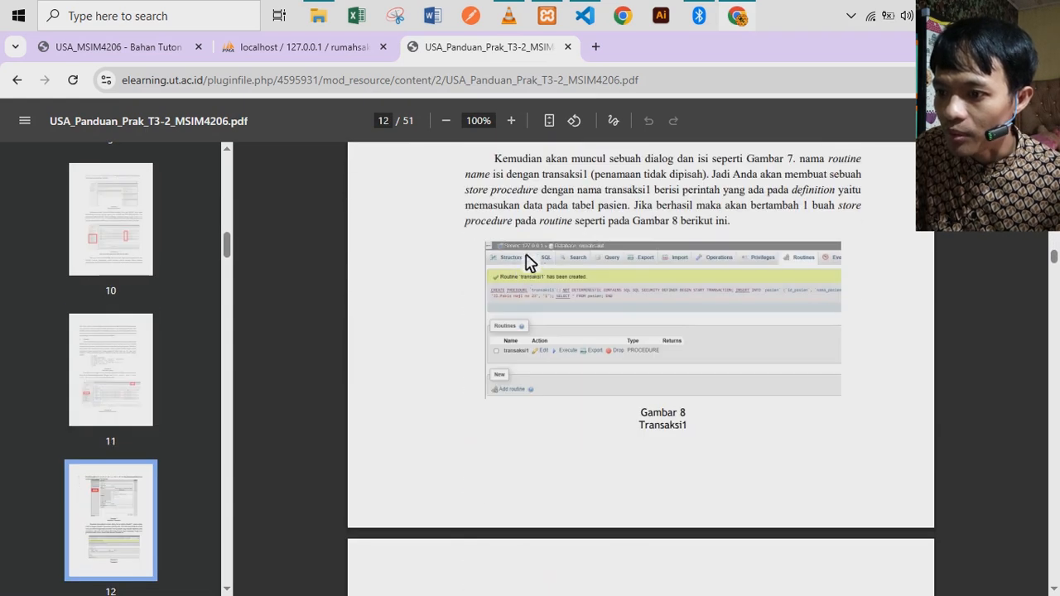
scroll(614, 264, down, 13)
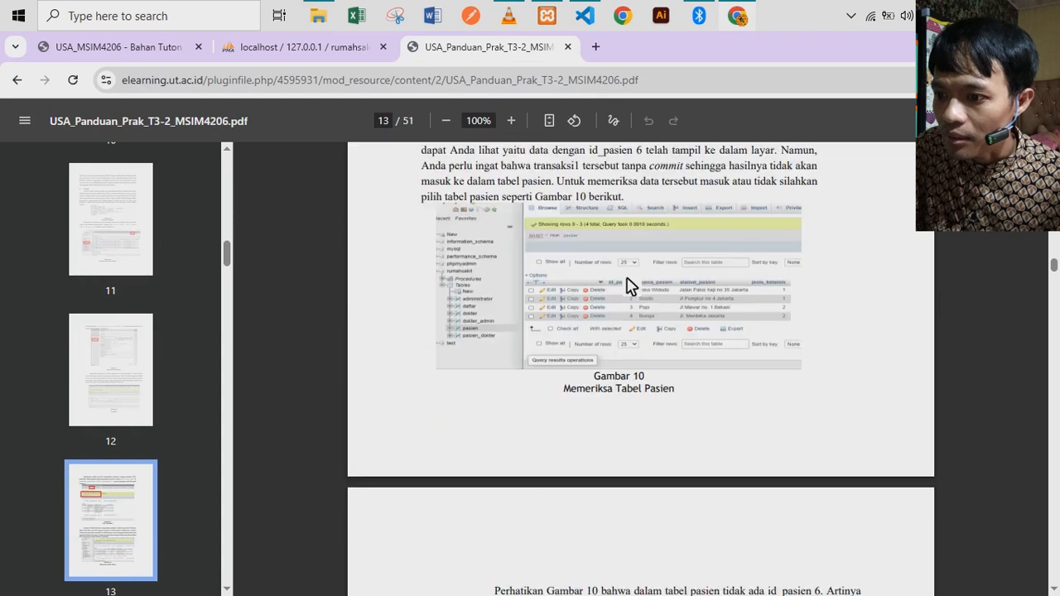
scroll(627, 285, down, 12)
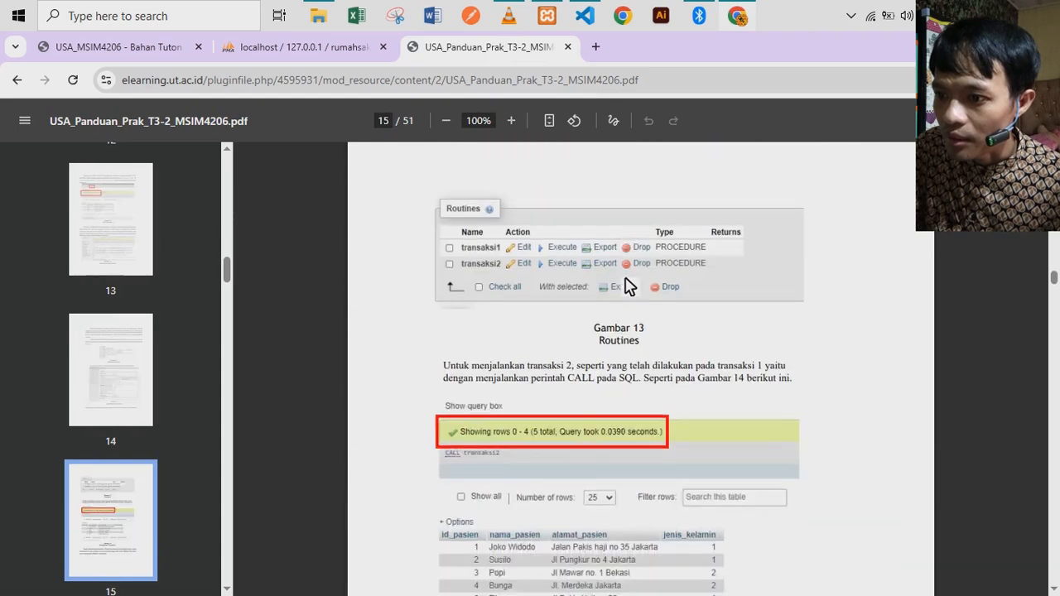
scroll(627, 285, down, 12)
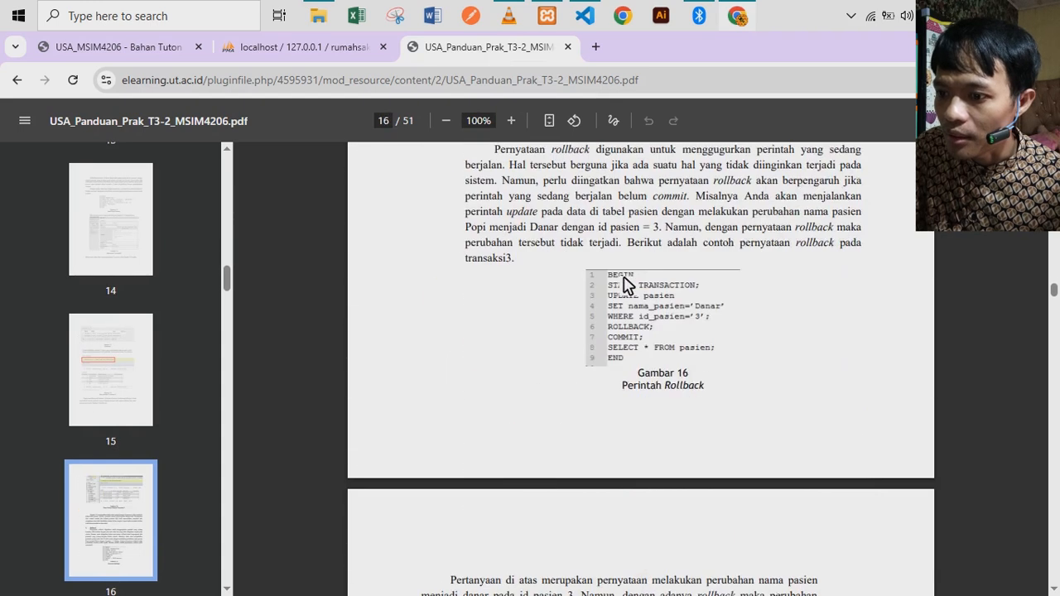
scroll(540, 295, down, 20)
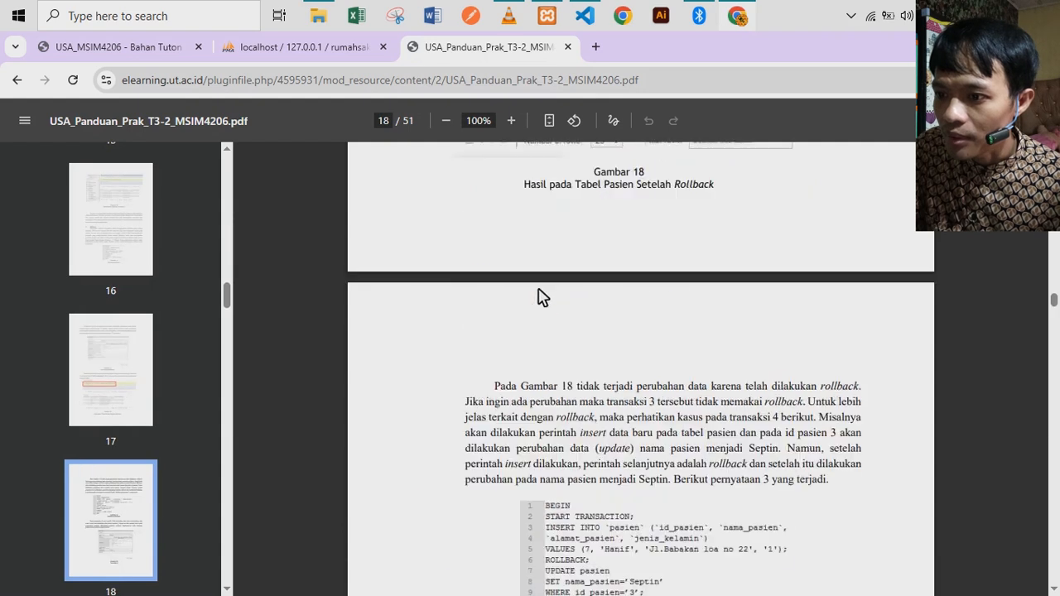
scroll(544, 295, down, 10)
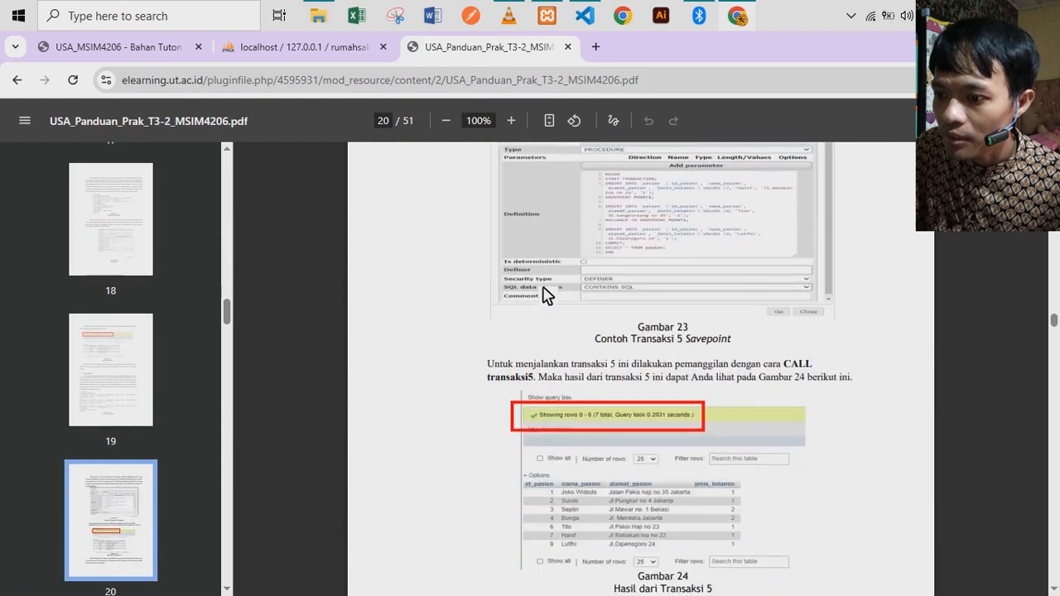
scroll(547, 290, up, 15)
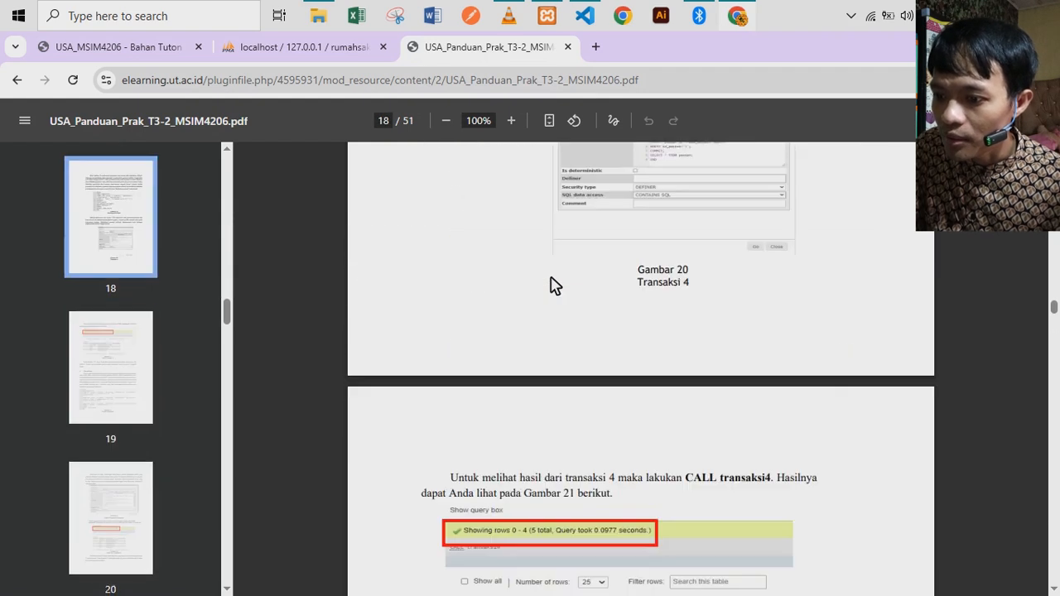
scroll(551, 284, down, 3)
scroll(557, 302, up, 1)
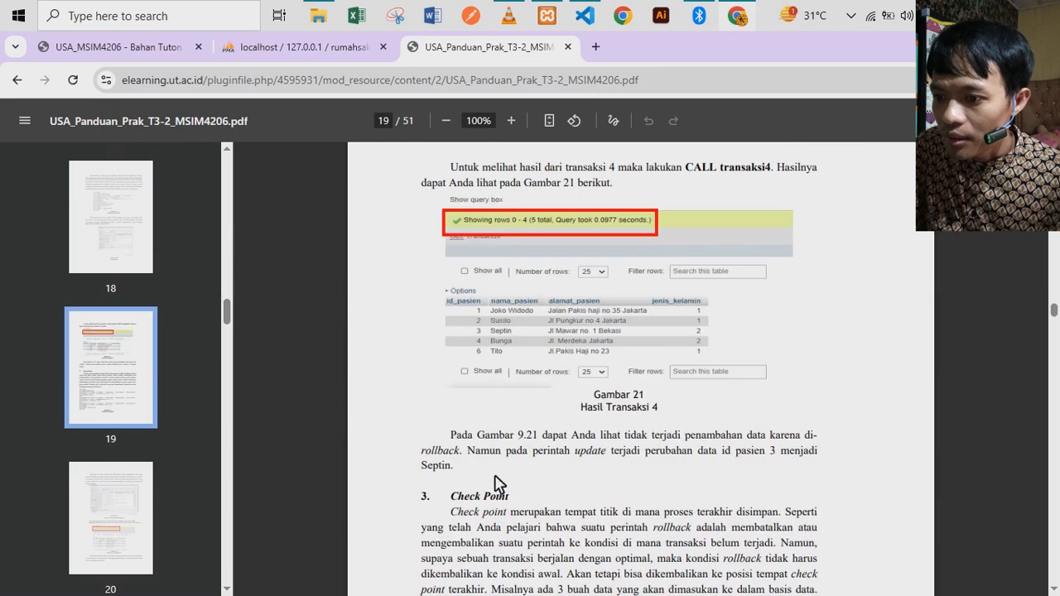
scroll(520, 501, down, 15)
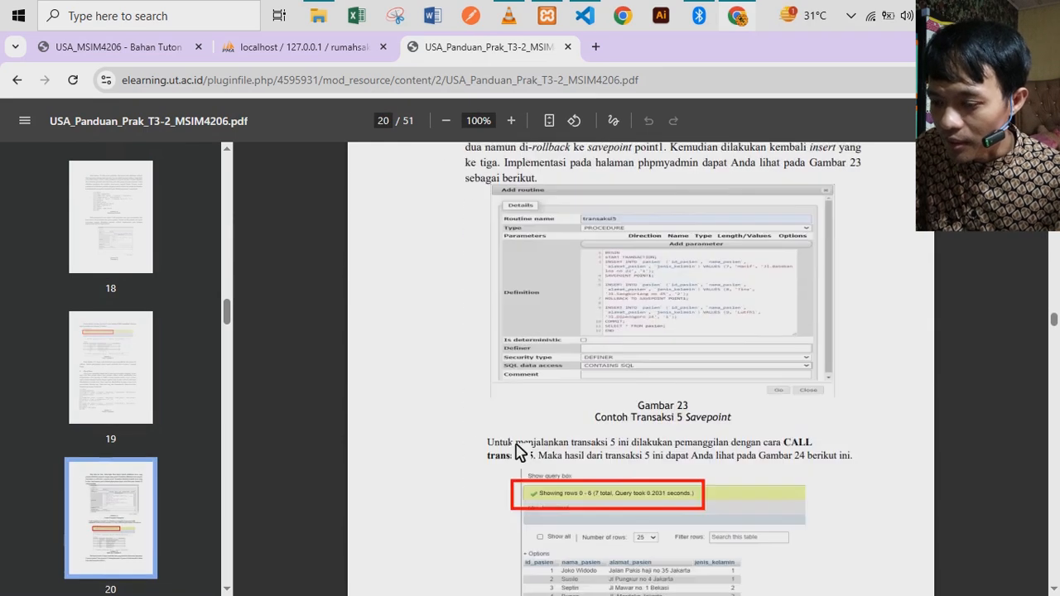
scroll(516, 439, down, 5)
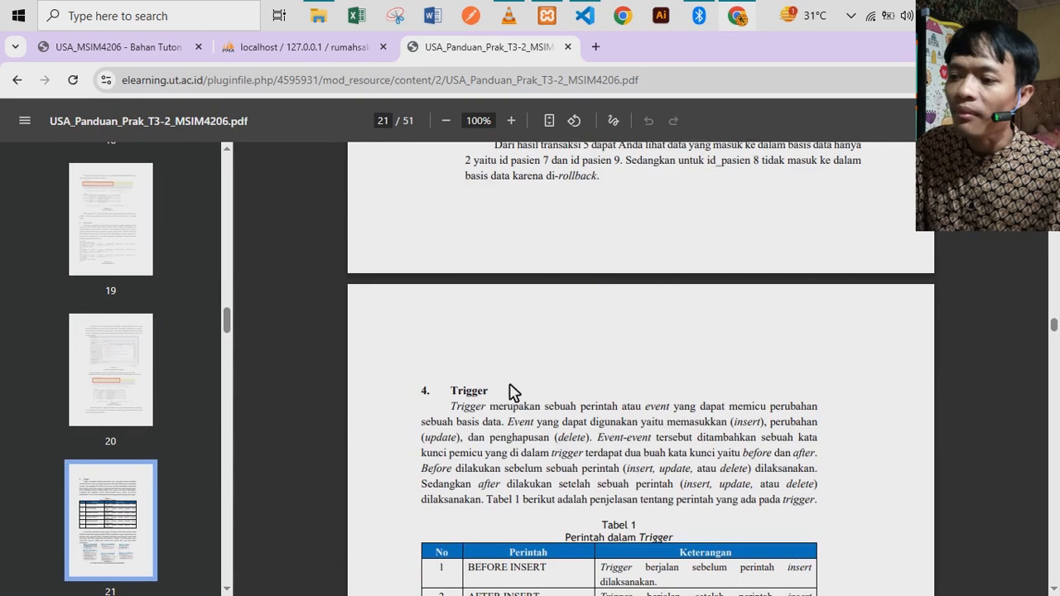
scroll(513, 391, down, 10)
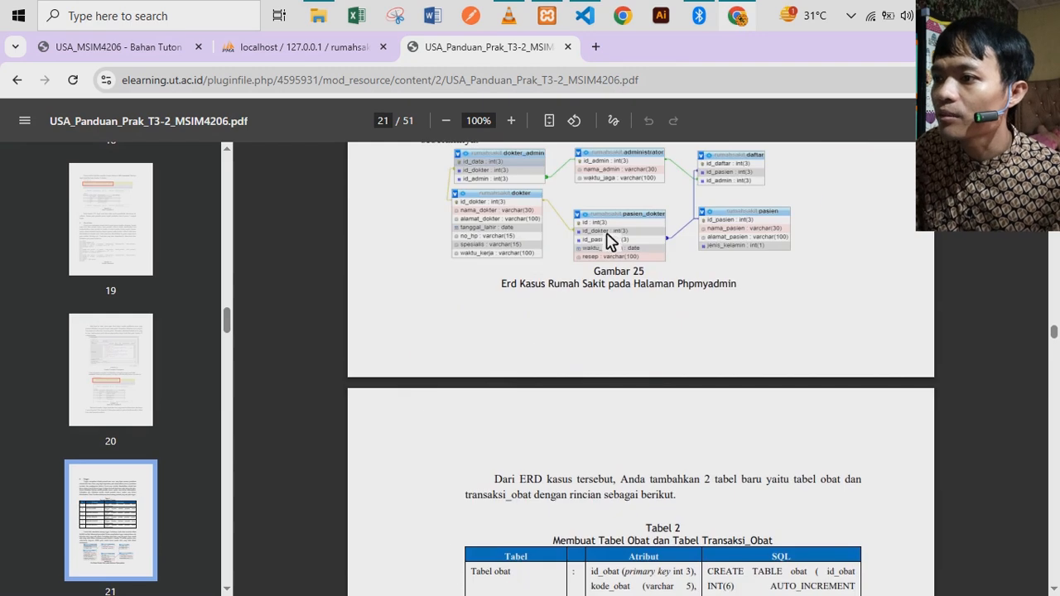
scroll(501, 232, up, 20)
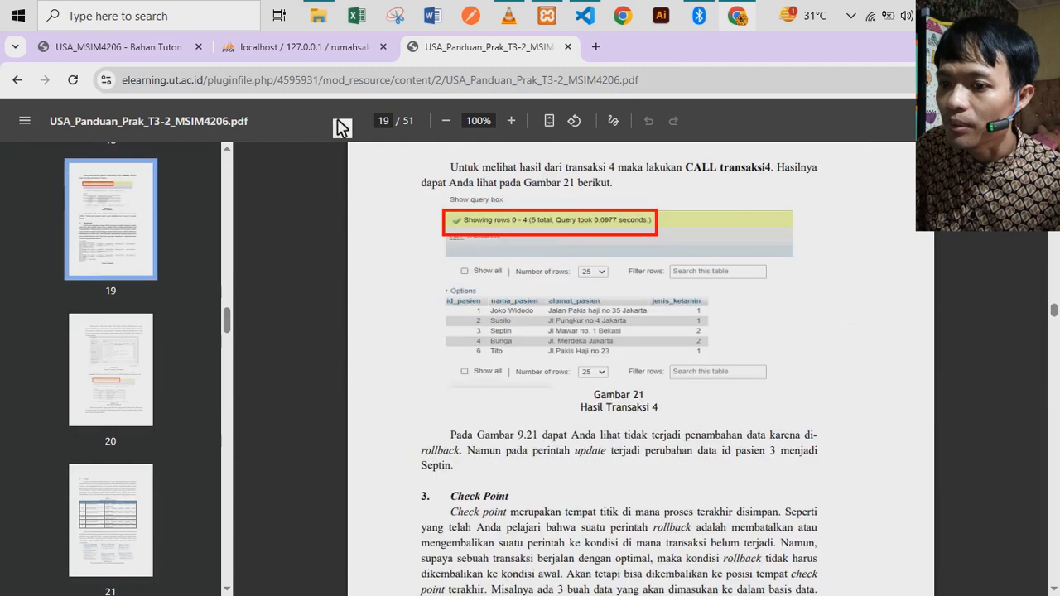
scroll(547, 256, up, 20)
Return to the rumahsakit database in phpMyAdmin and start a new routine named transaksi1.
click(340, 48)
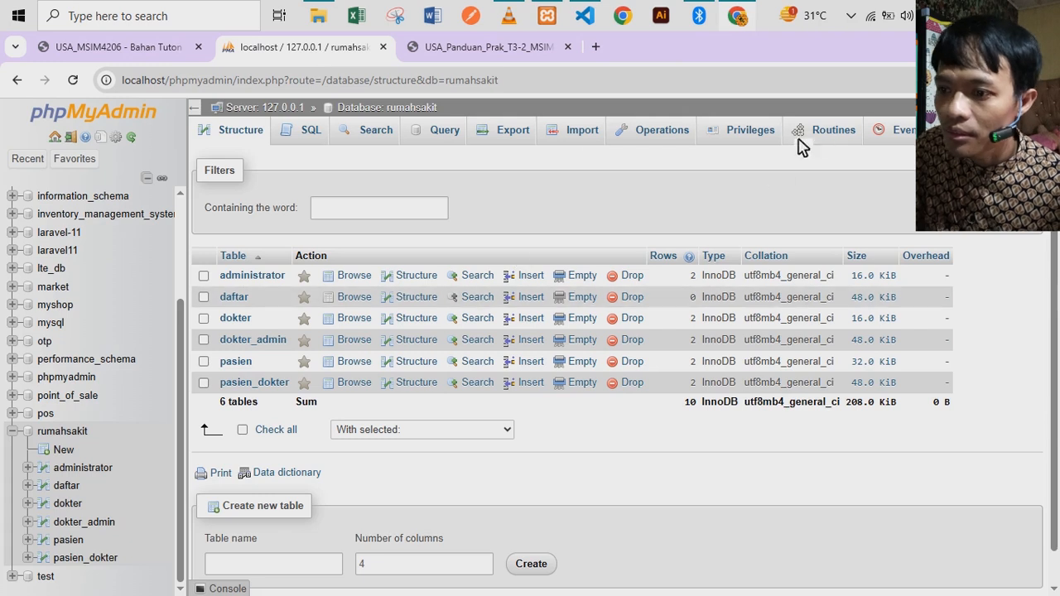
click(835, 138)
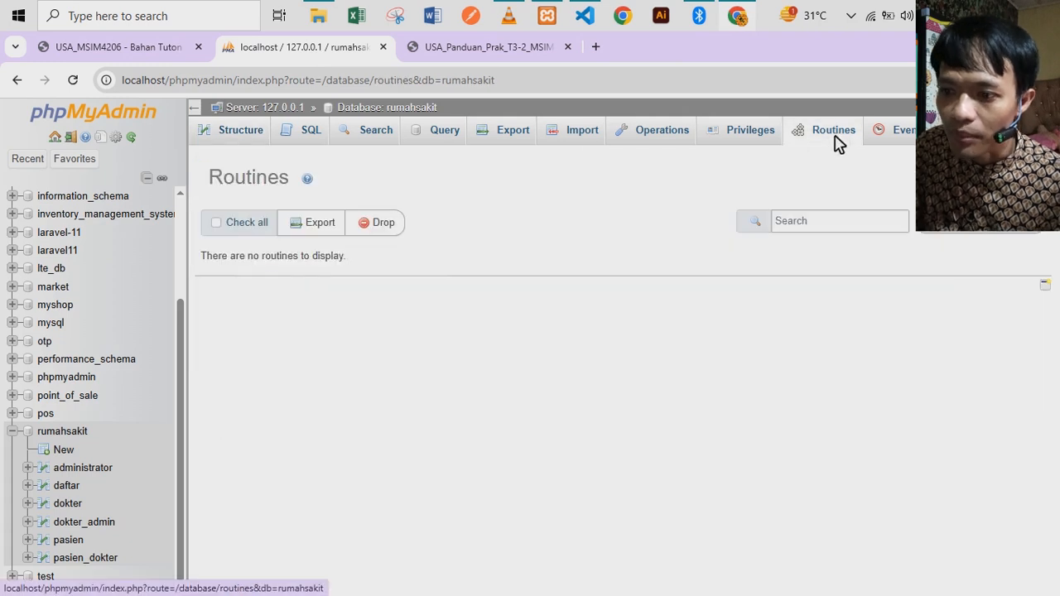
click(1002, 228)
click(411, 300)
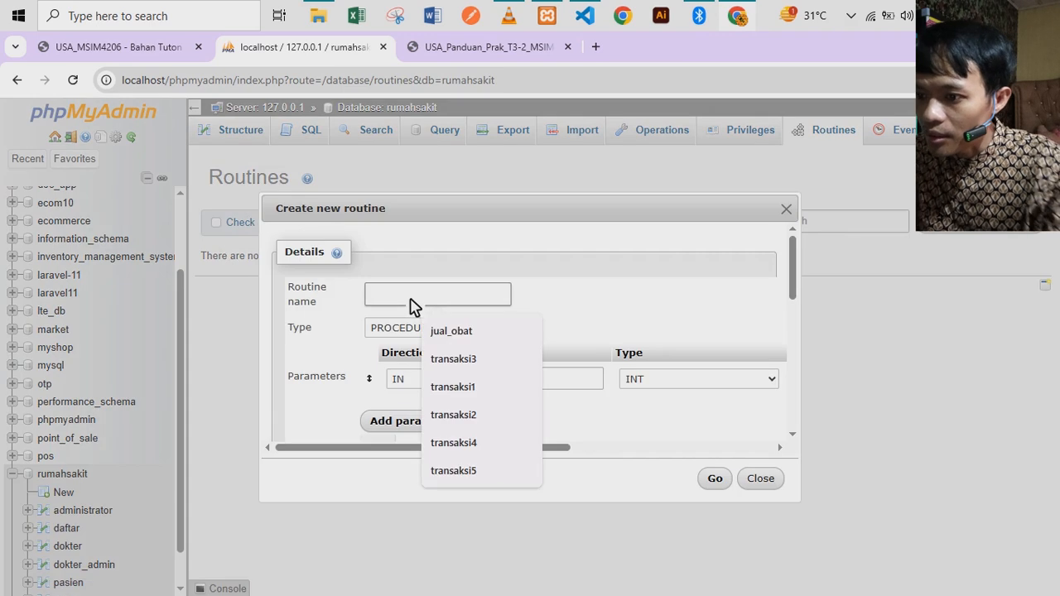
text(transaksi1)
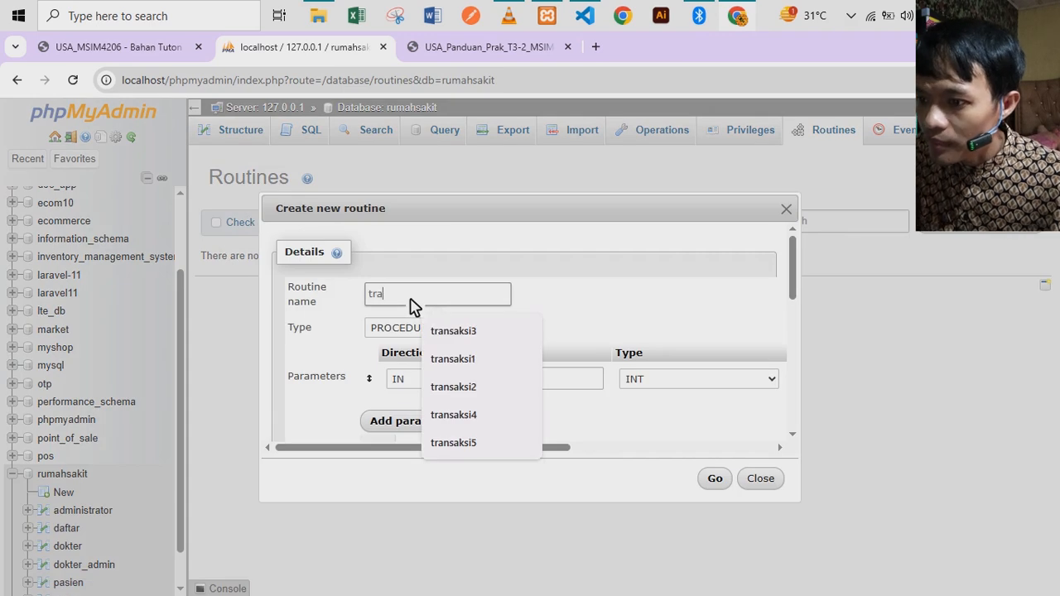
click(468, 358)
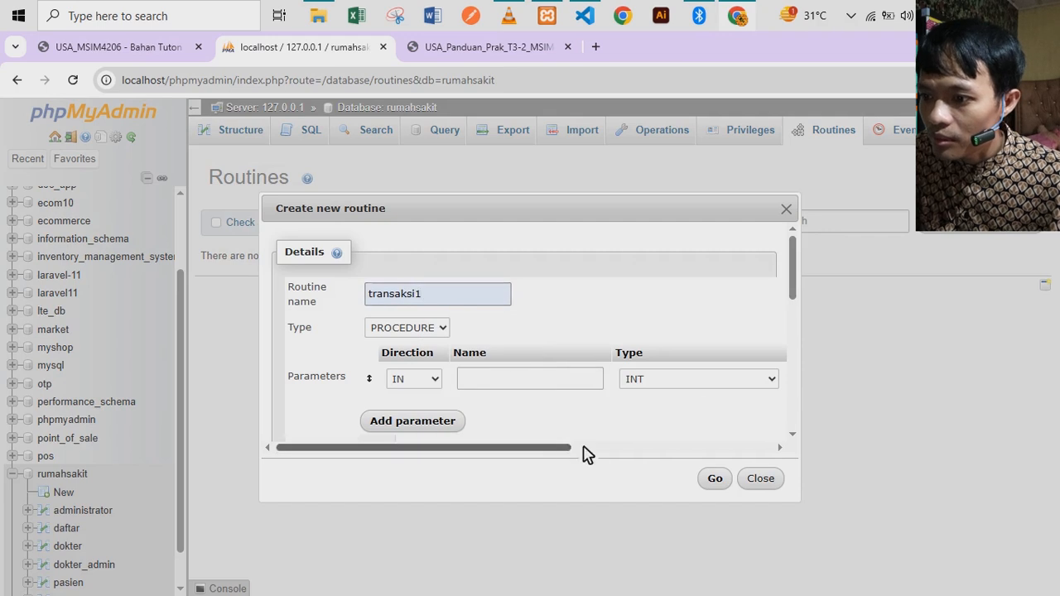
Remove the empty parameter row from the transaksi1 procedure and place the cursor in its definition editor.
drag(584, 453, 808, 409)
click(770, 380)
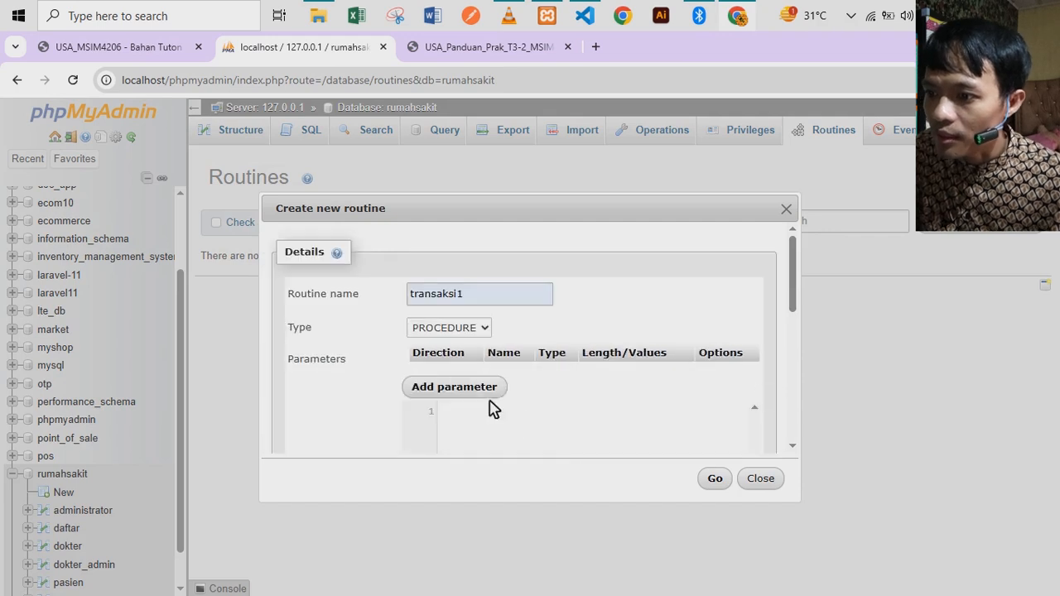
scroll(530, 423, down, 3)
click(522, 308)
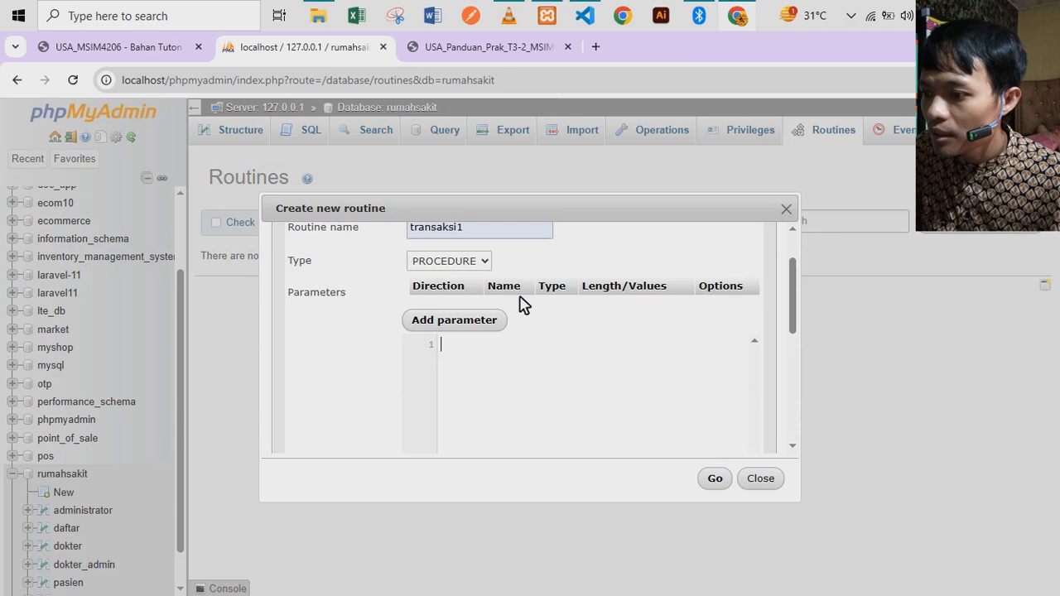
Switch to VS Code, copy the BEGIN to END block under the COMMIT comment in data.sql, and return to the routine dialog.
click(586, 16)
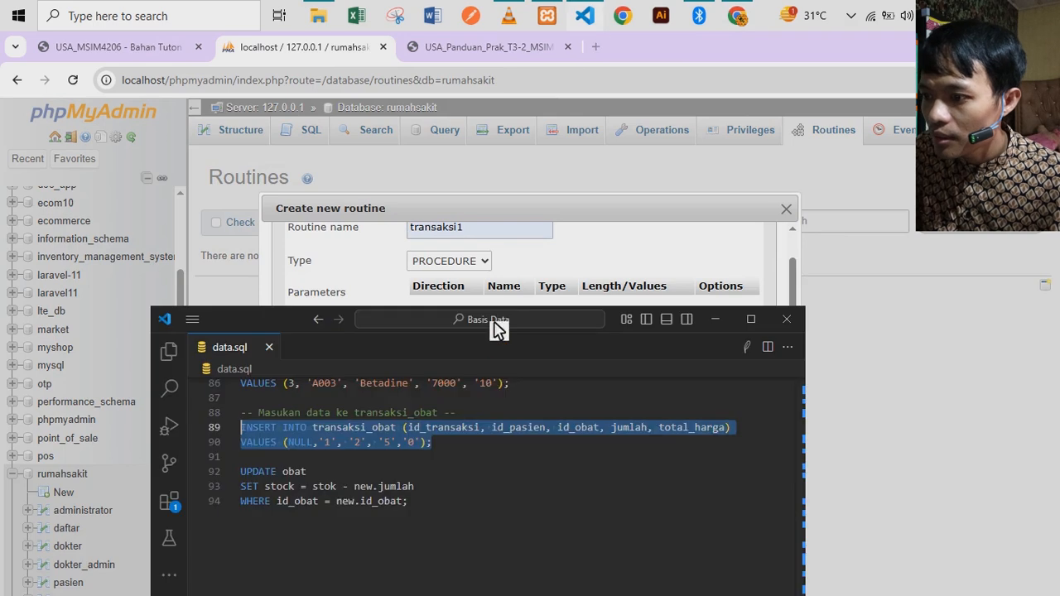
scroll(502, 417, up, 10)
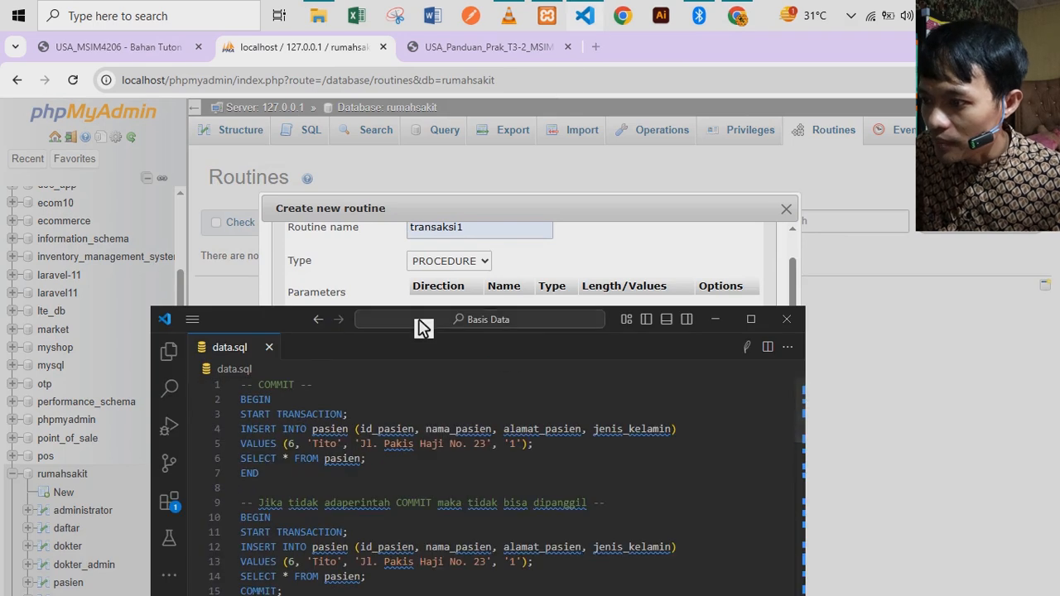
drag(293, 324, 300, 233)
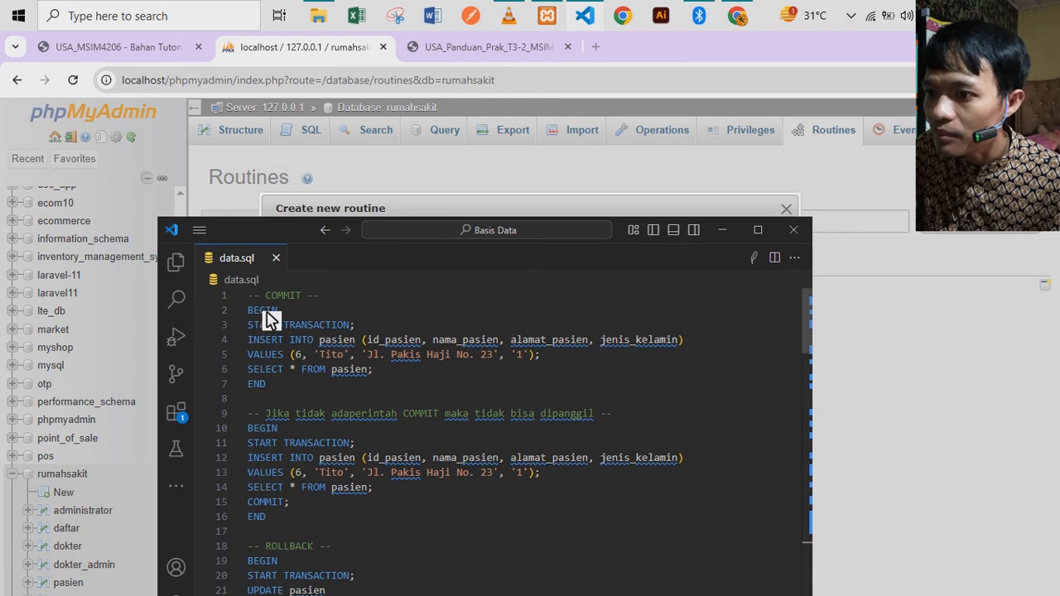
drag(249, 310, 316, 383)
key(ctrl+c)
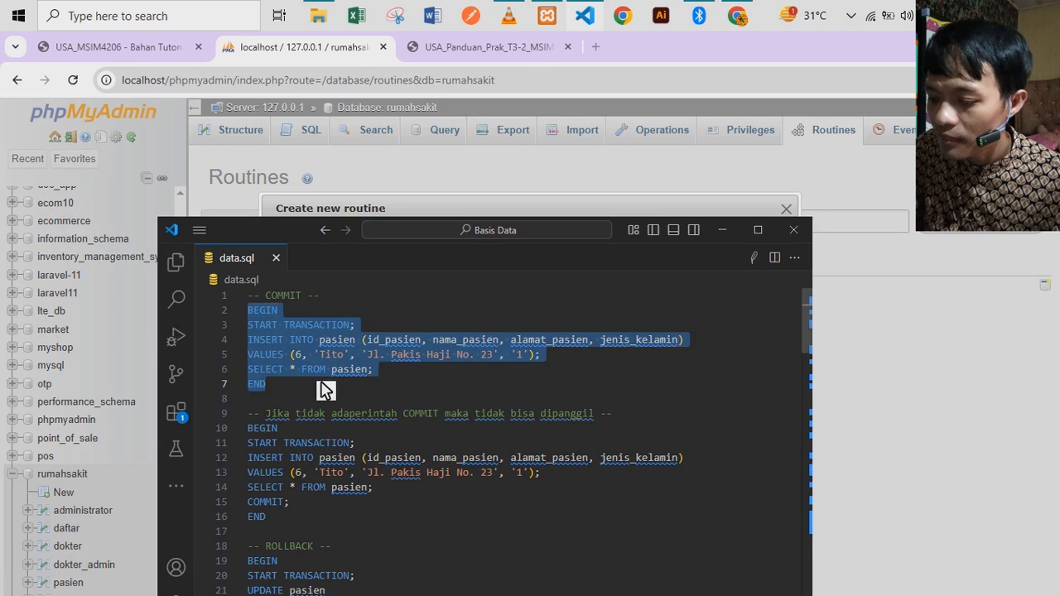
click(869, 366)
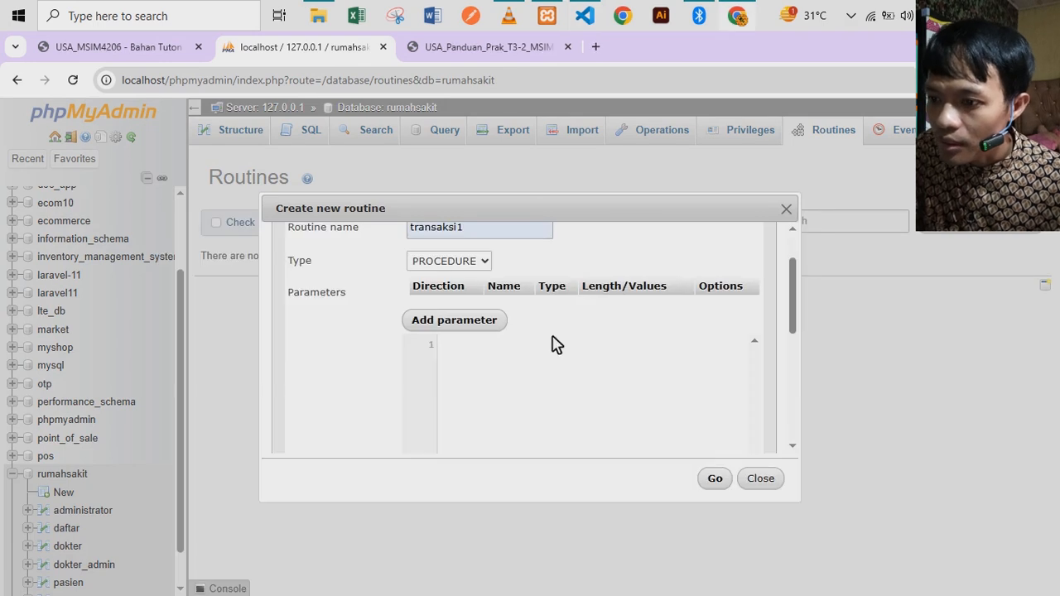
Paste the copied BEGIN to END block as the definition and create the transaksi1 procedure.
key(ctrl+v)
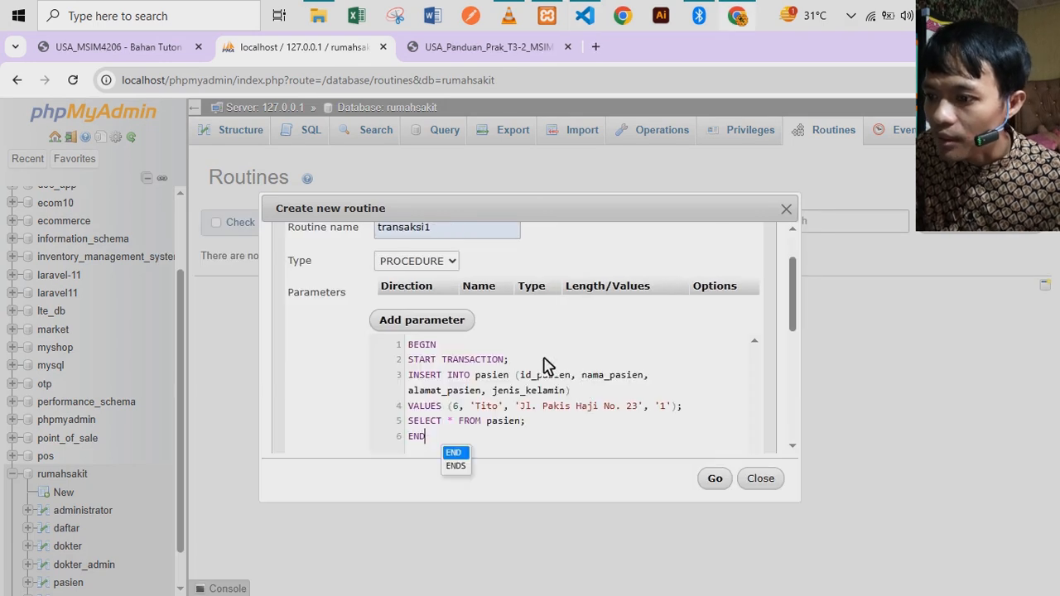
click(719, 480)
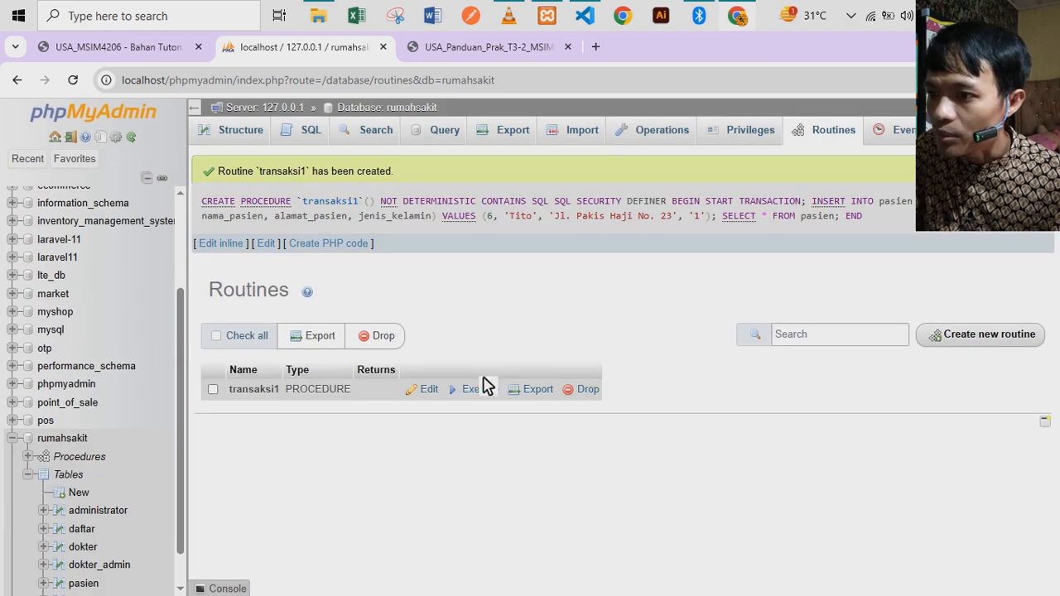
Run the query CALL transaksi1; on the rumahsakit database.
click(317, 137)
click(588, 202)
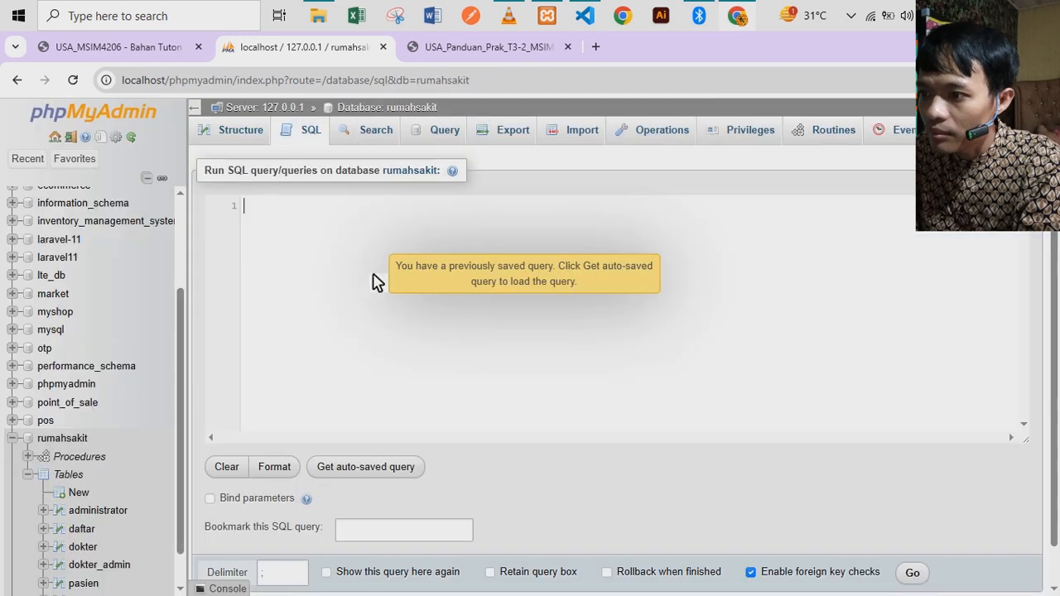
text(call)
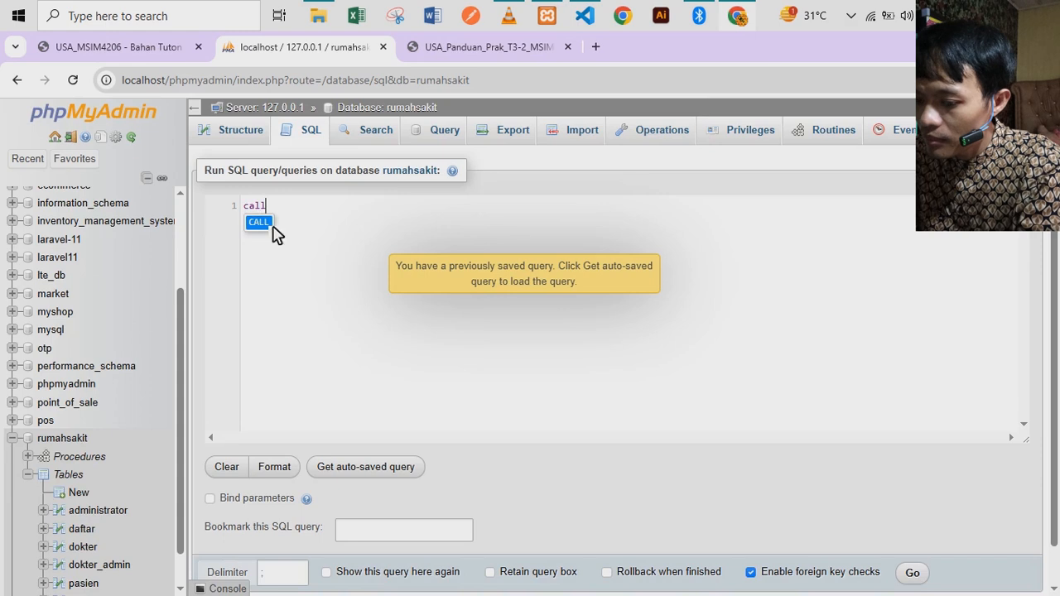
click(270, 224)
text(tra)
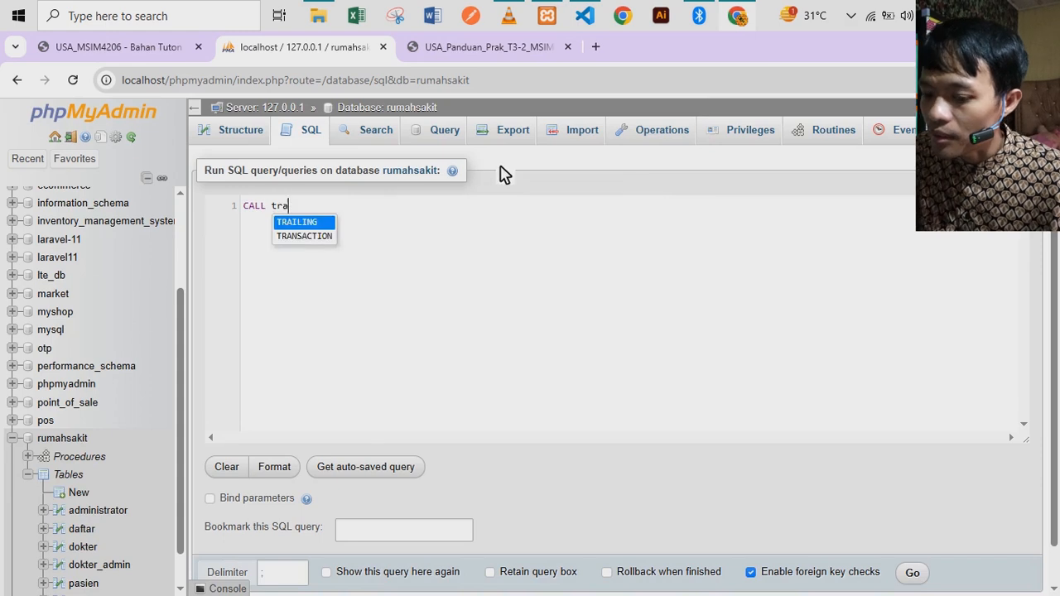
text(nsaksi1;)
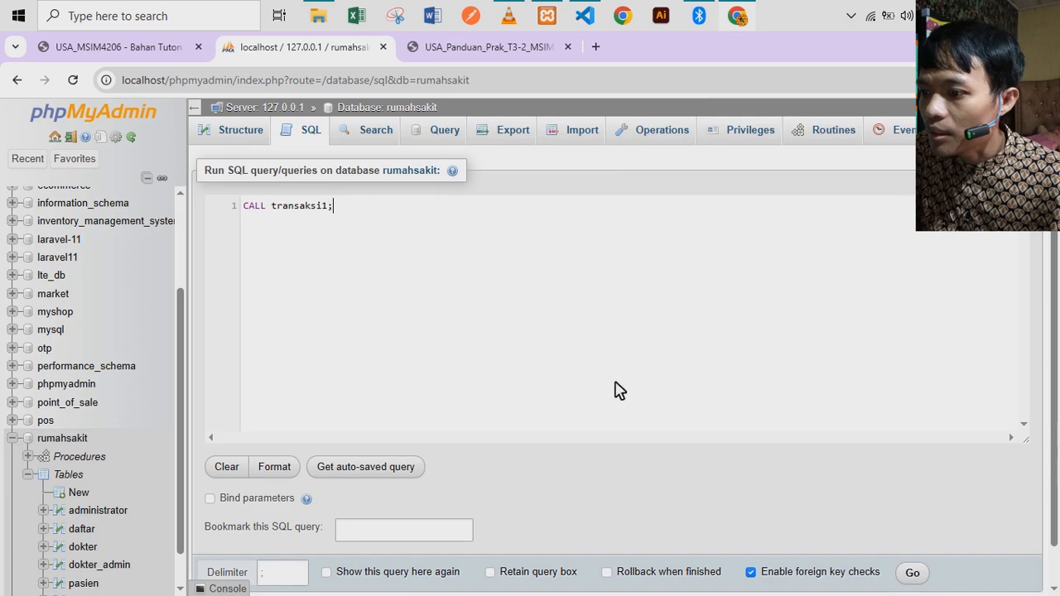
click(912, 572)
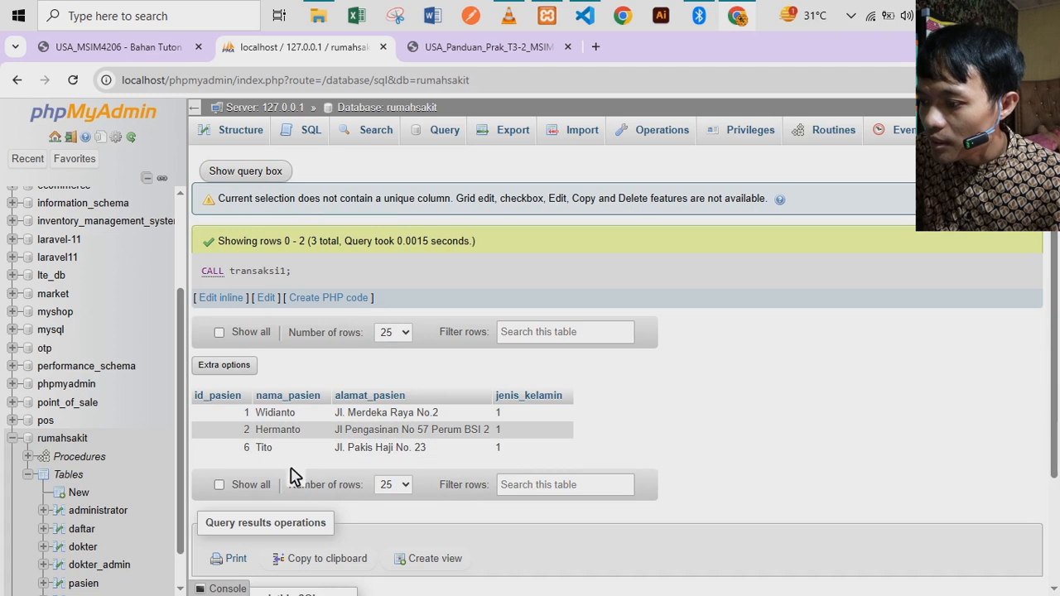
Browse the pasien table's rows to check the effect of transaksi1, and return to the rumahsakit procedures list.
scroll(157, 481, down, 1)
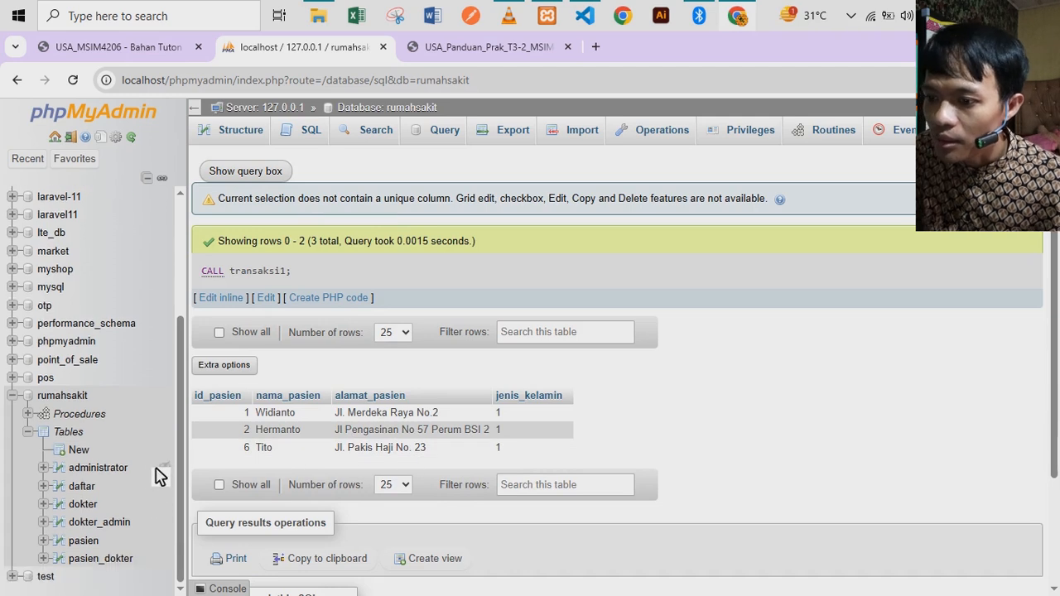
click(102, 544)
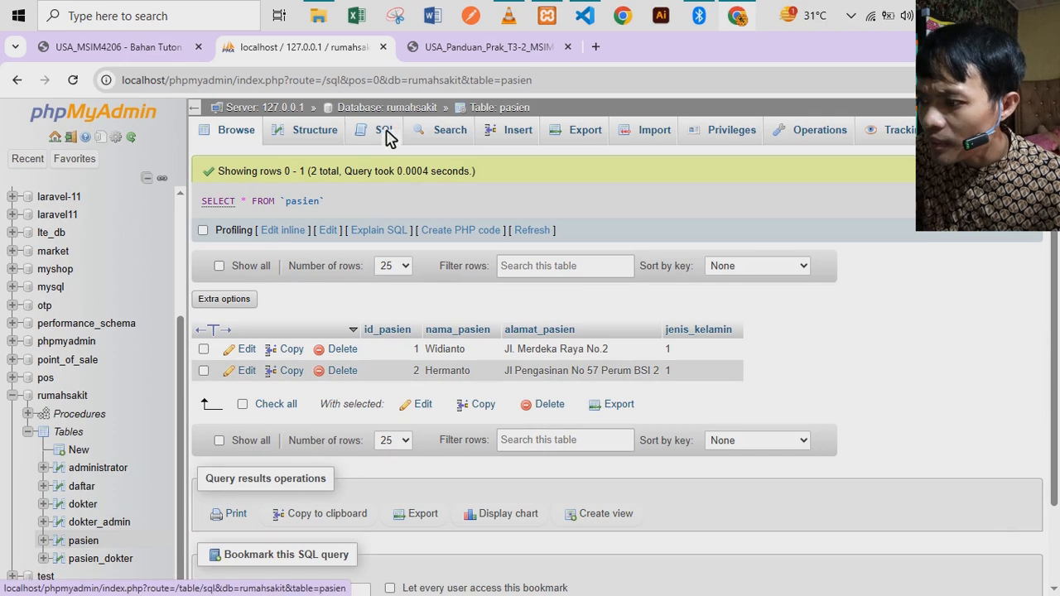
click(93, 418)
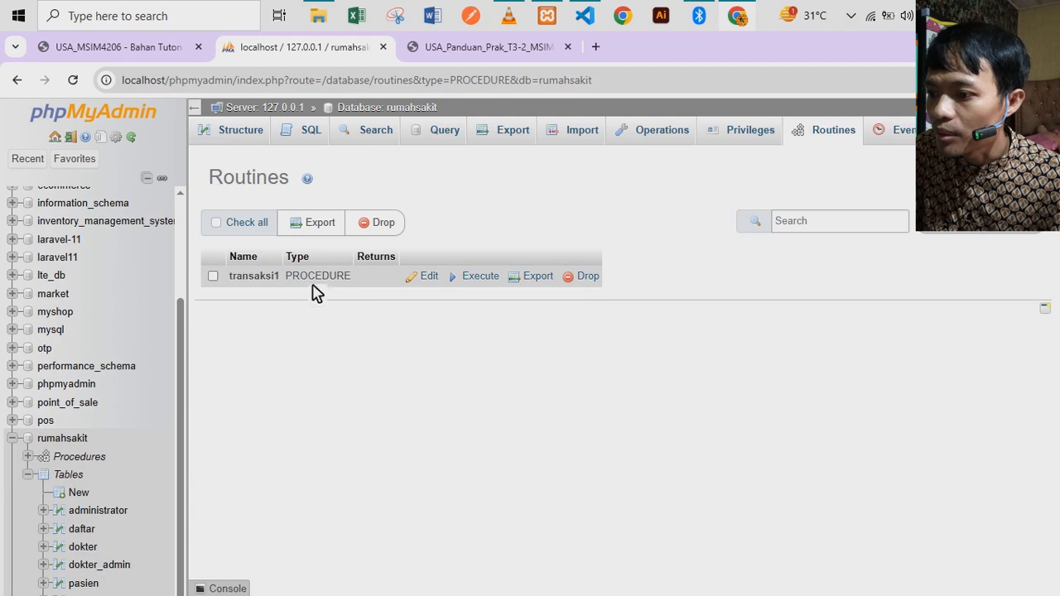
Switch to VS Code, copy the second BEGIN to END block containing COMMIT; from data.sql, and return to phpMyAdmin.
click(584, 25)
click(319, 392)
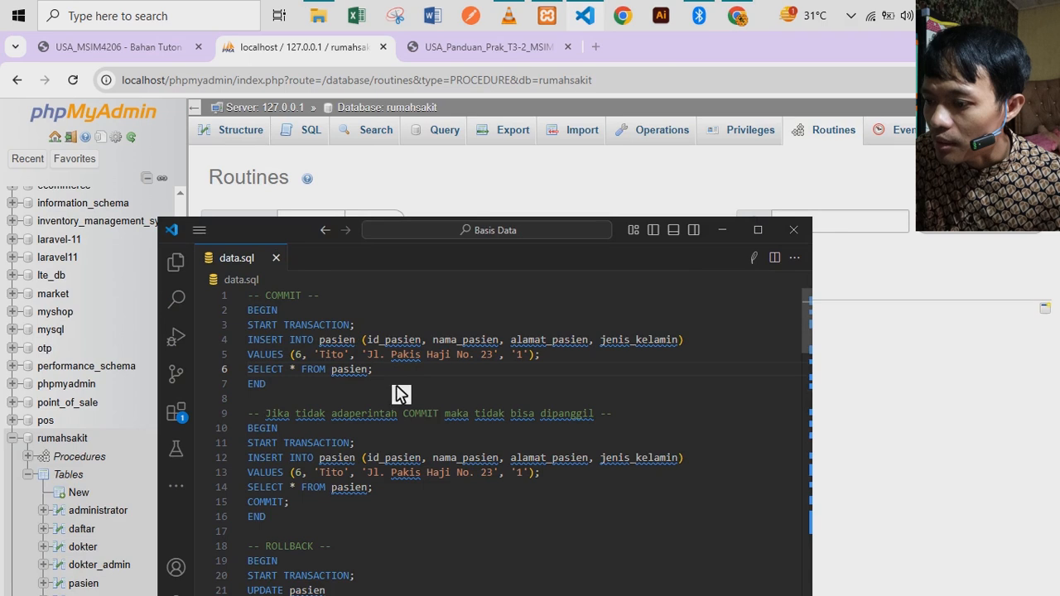
scroll(322, 446, down, 1)
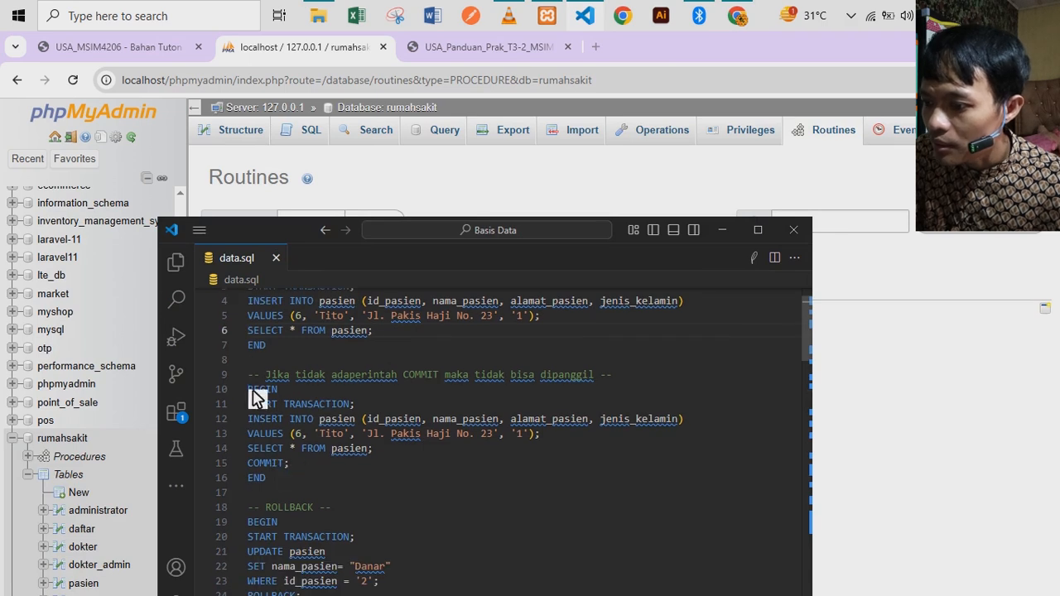
drag(250, 390, 285, 465)
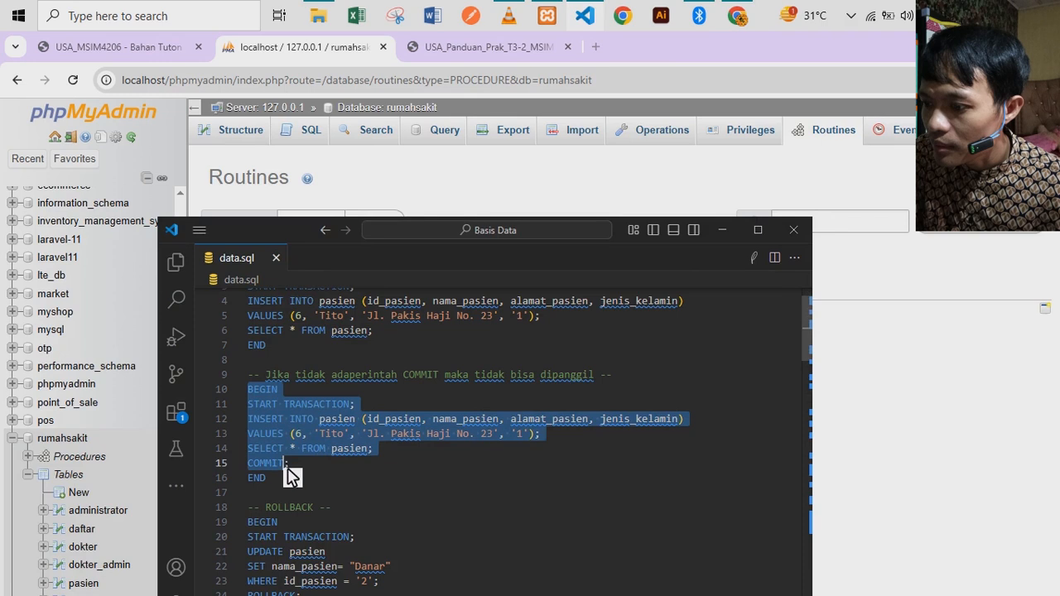
click(305, 473)
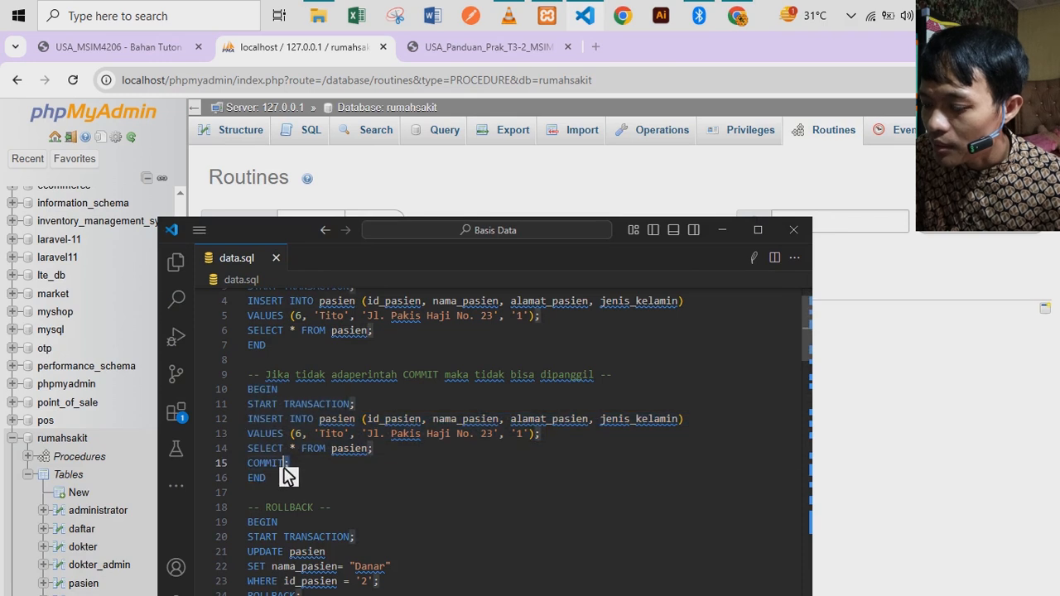
drag(281, 484, 257, 403)
key(ctrl+c)
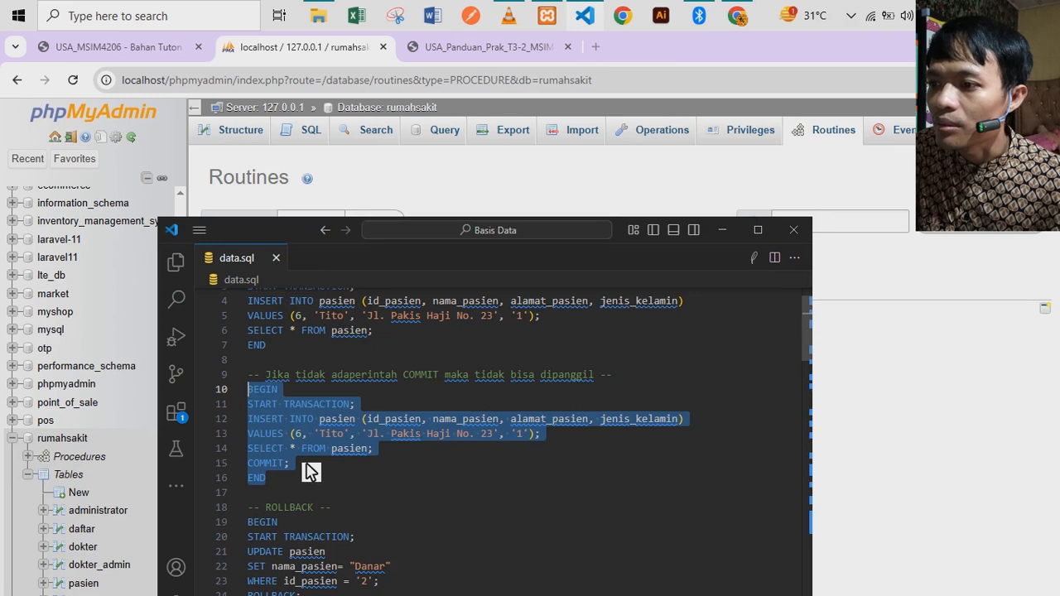
click(479, 174)
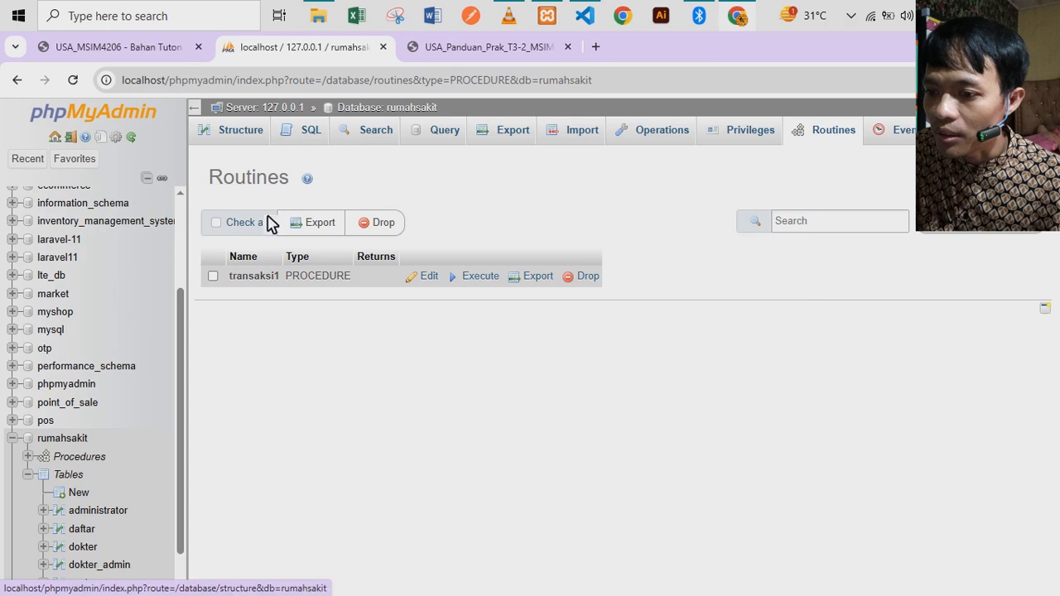
Start a new procedure named transaksi2, remove its empty parameter row, and place the cursor in the definition editor.
click(1003, 237)
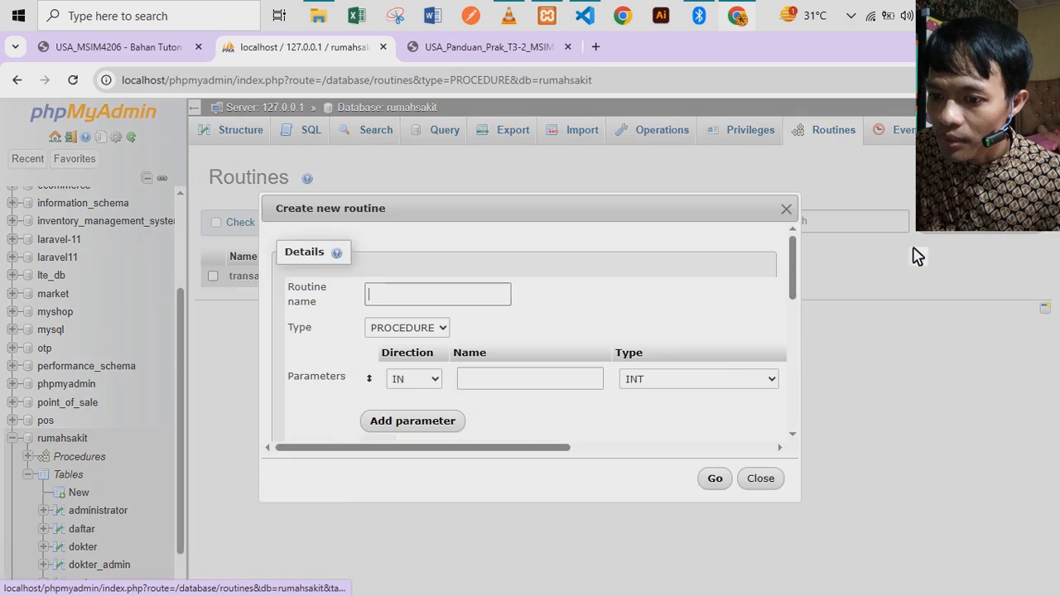
drag(560, 454, 787, 395)
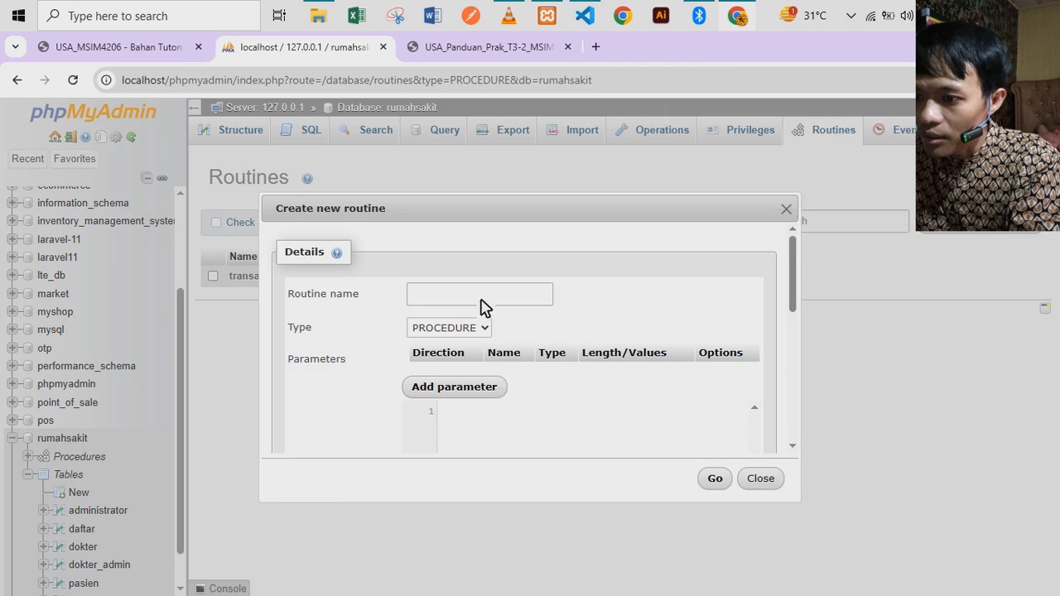
click(484, 298)
text(transaksi2)
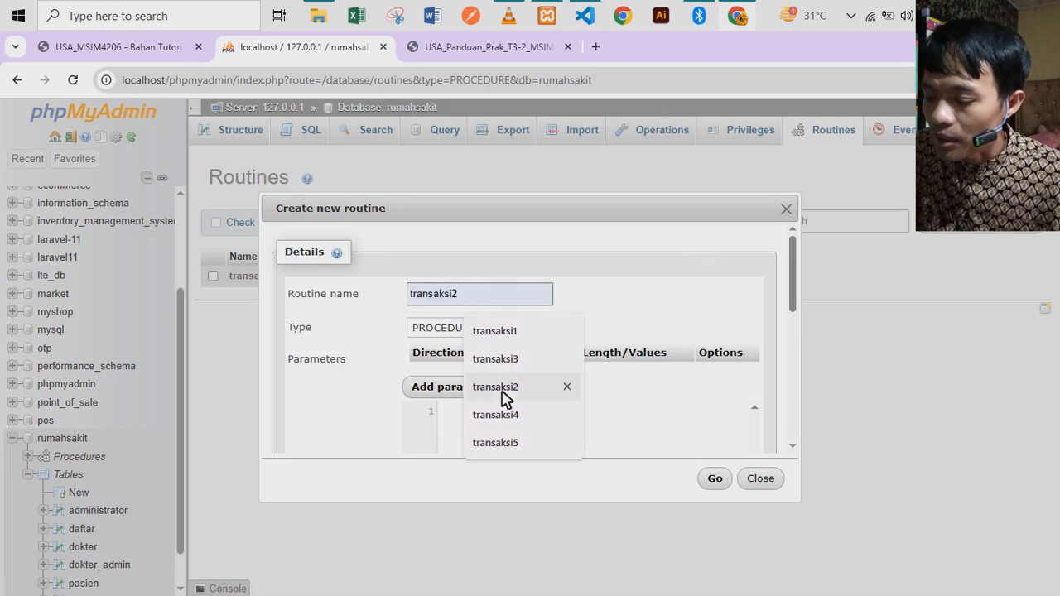
click(497, 387)
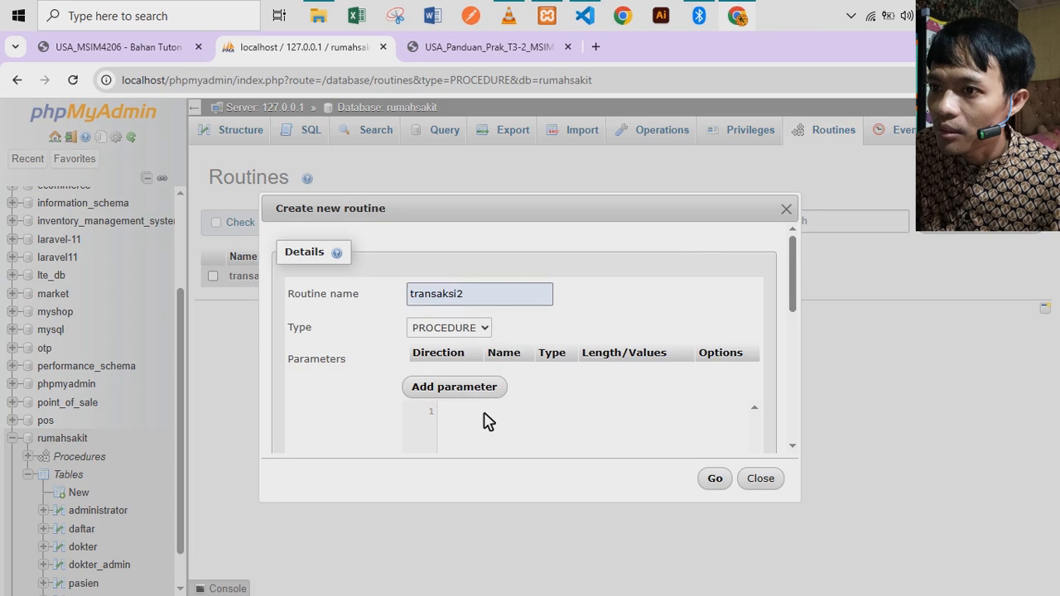
click(487, 421)
scroll(488, 422, down, 2)
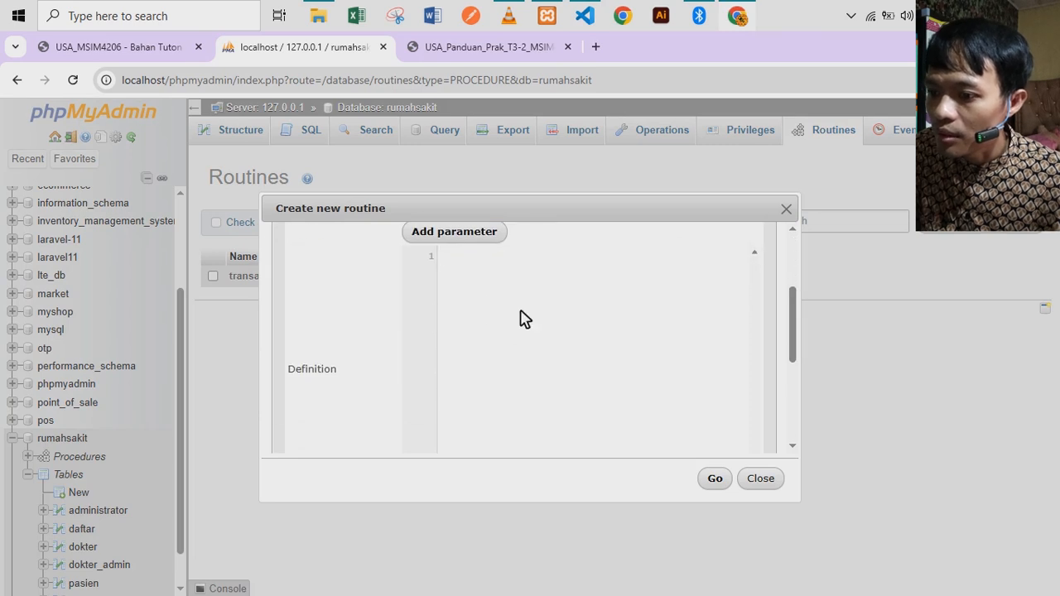
Check the copied block in VS Code, paste it as the definition, and create the transaksi2 procedure.
click(584, 17)
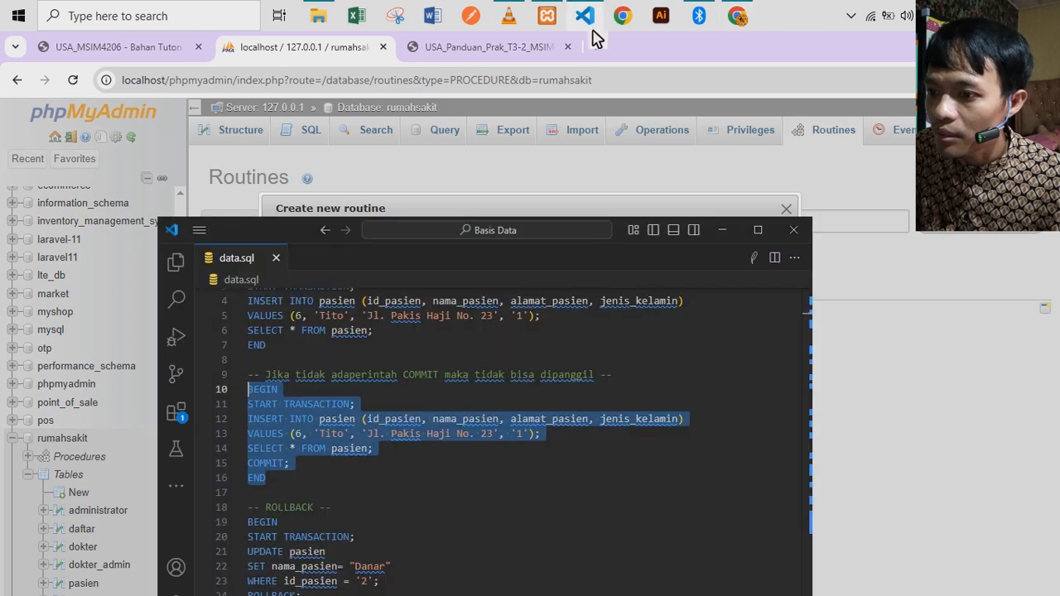
click(571, 206)
key(ctrl+v)
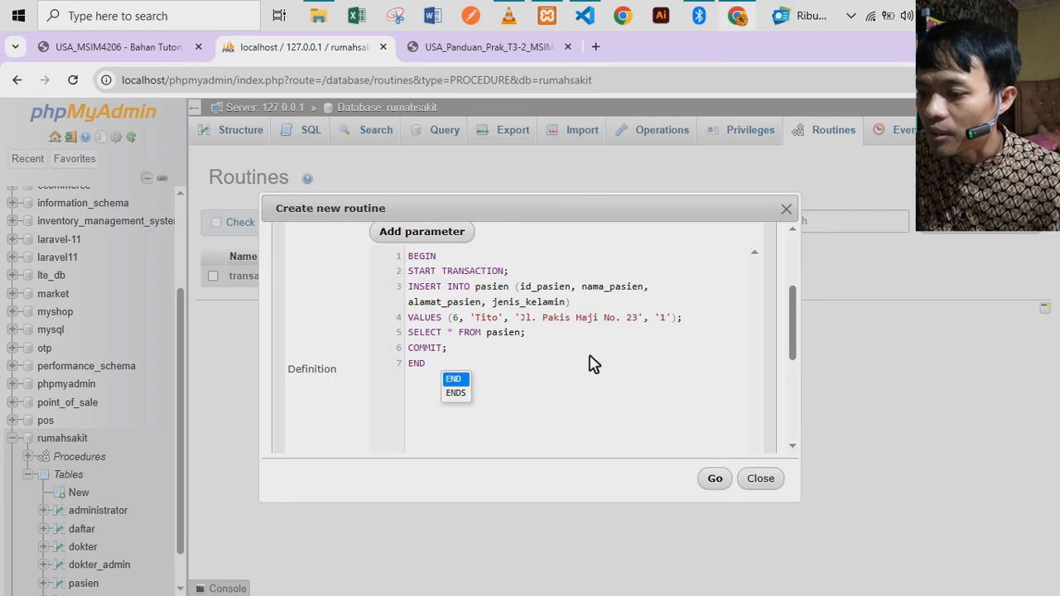
click(714, 479)
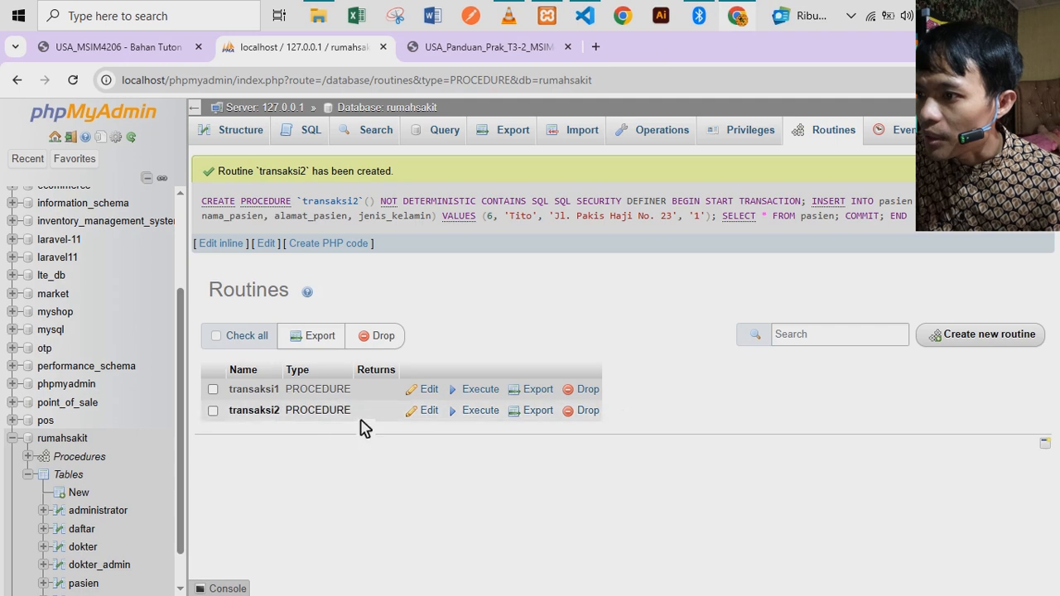
Leave the routines page and run the query CALL transaksi2; on the rumahsakit database.
scroll(141, 507, down, 1)
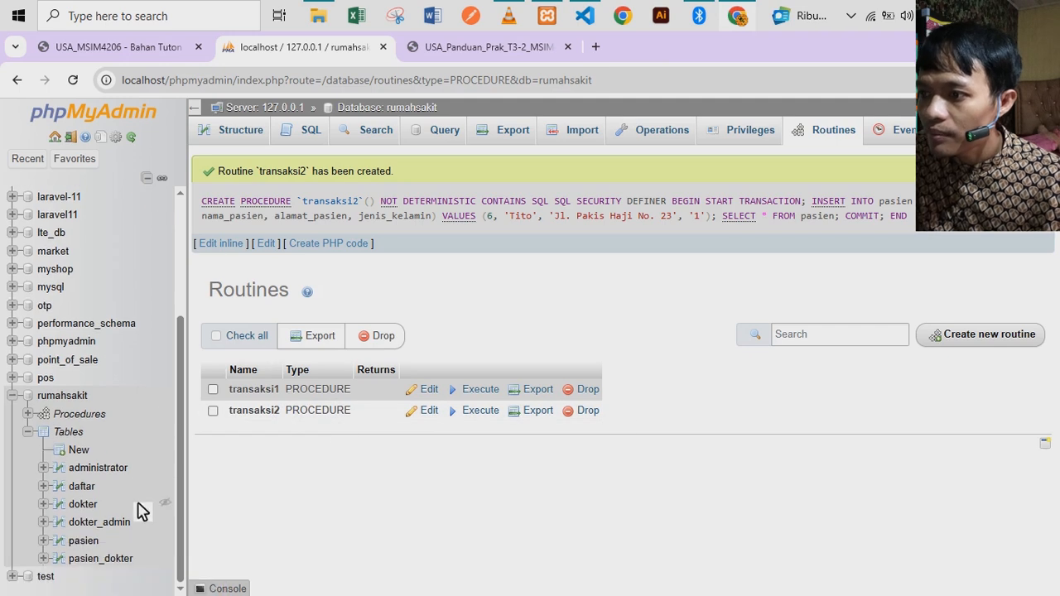
click(311, 131)
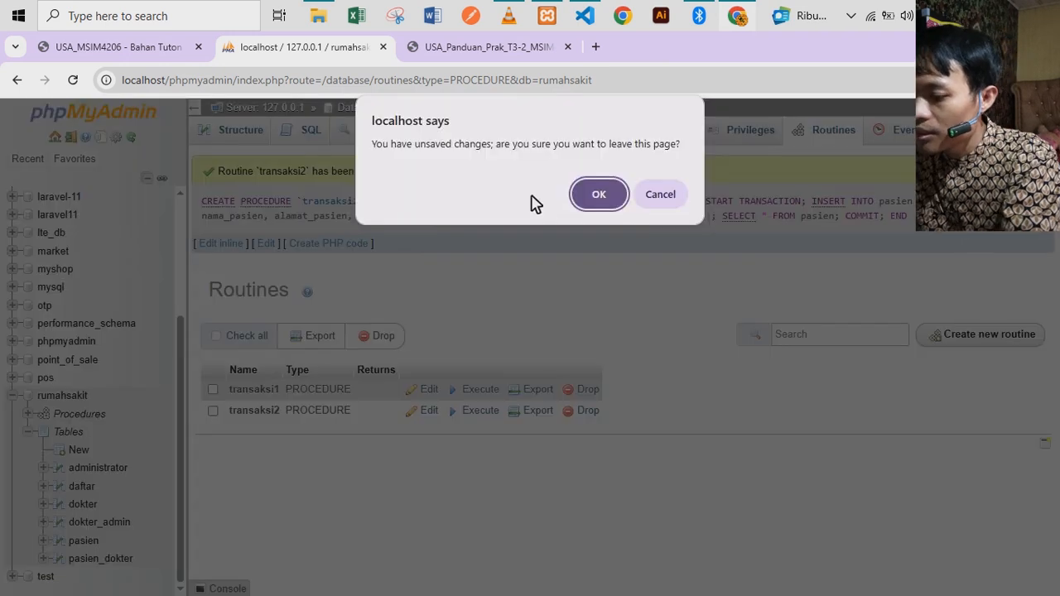
click(599, 197)
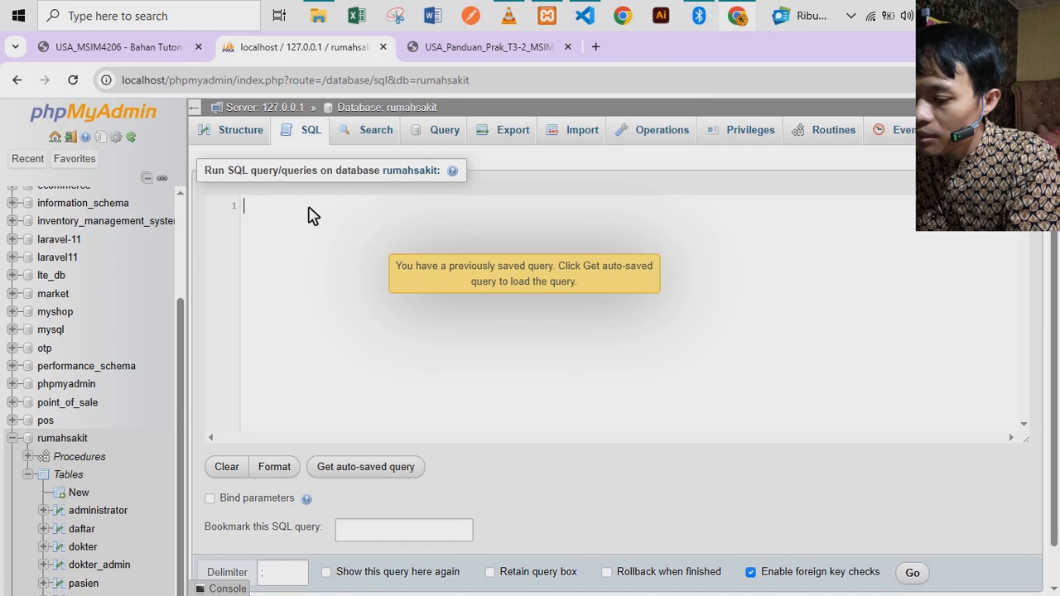
text(call)
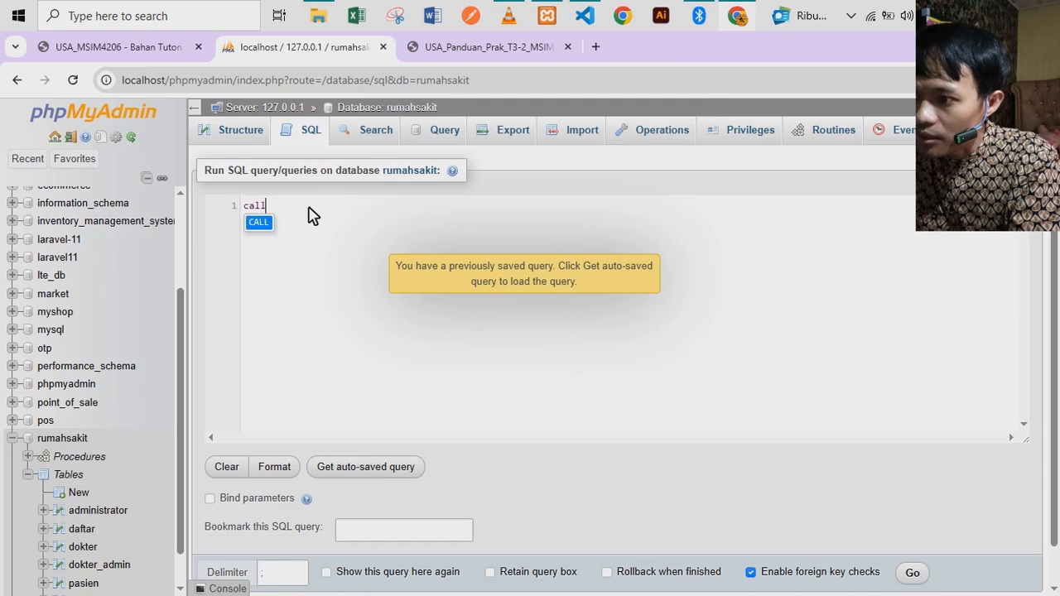
key(Return)
text(trans)
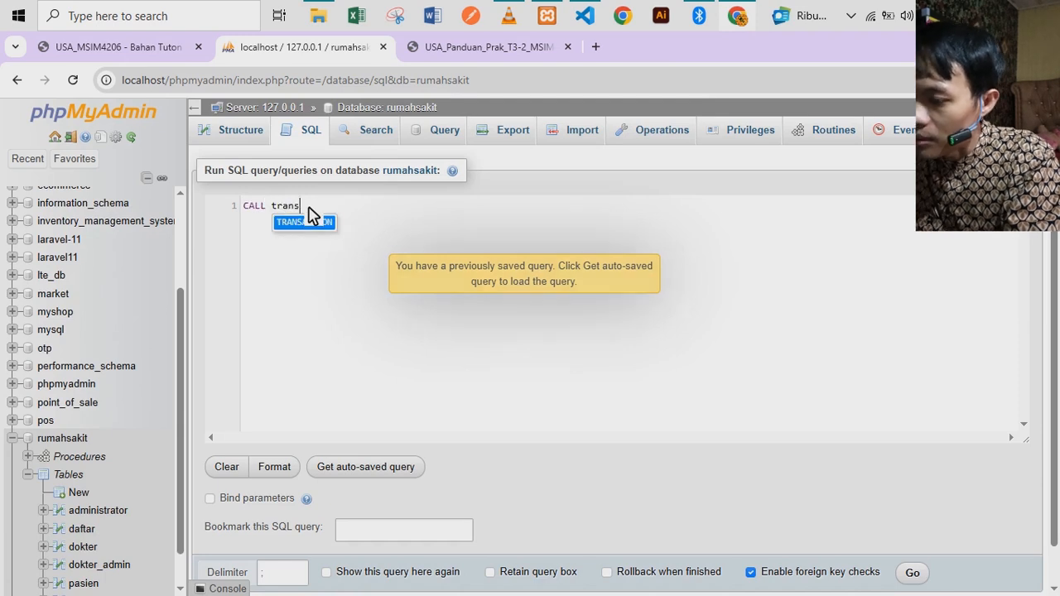
text(aksi2;)
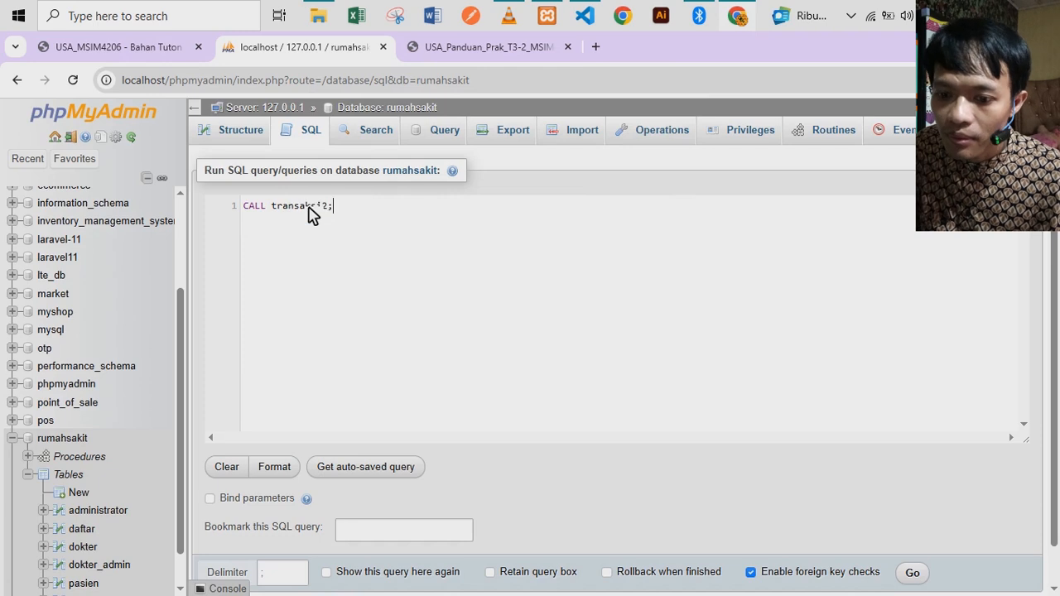
click(913, 578)
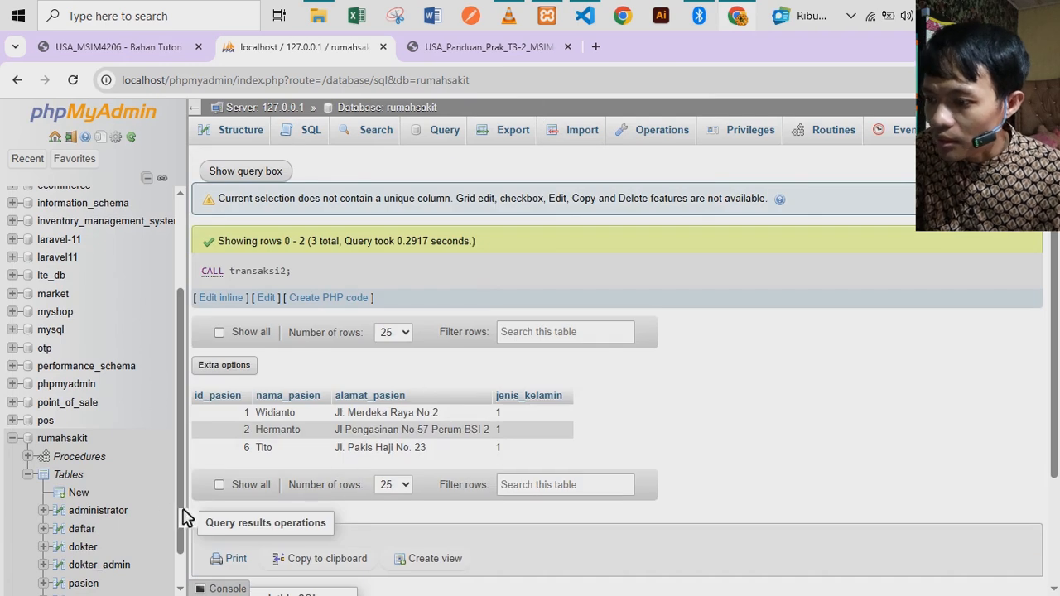
Browse the pasien table's rows after transaksi2, and read the Rollback section with its transaksi3 example in the practicum guide.
scroll(95, 555, down, 1)
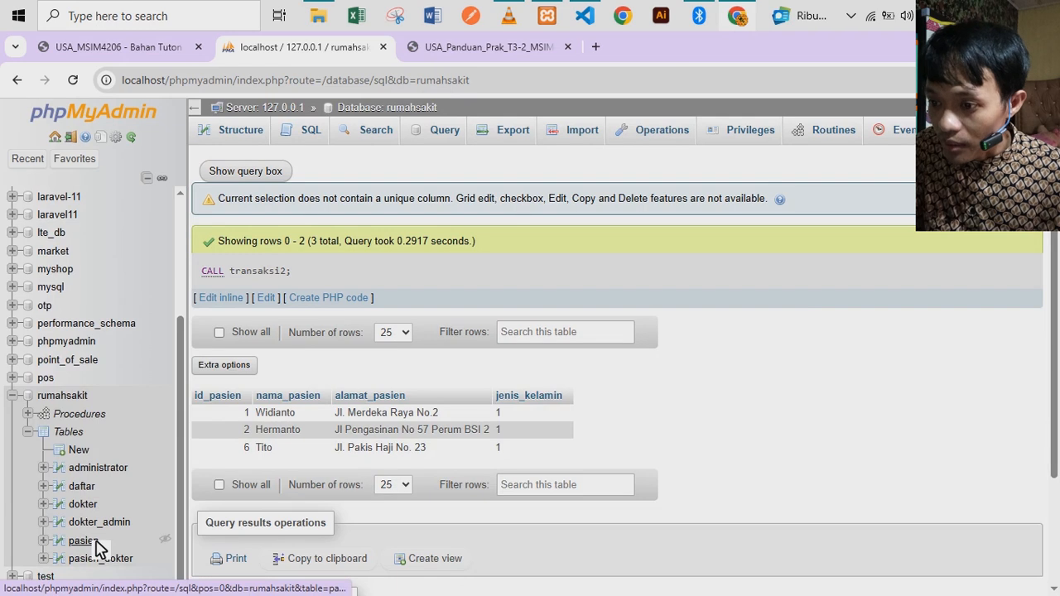
click(96, 543)
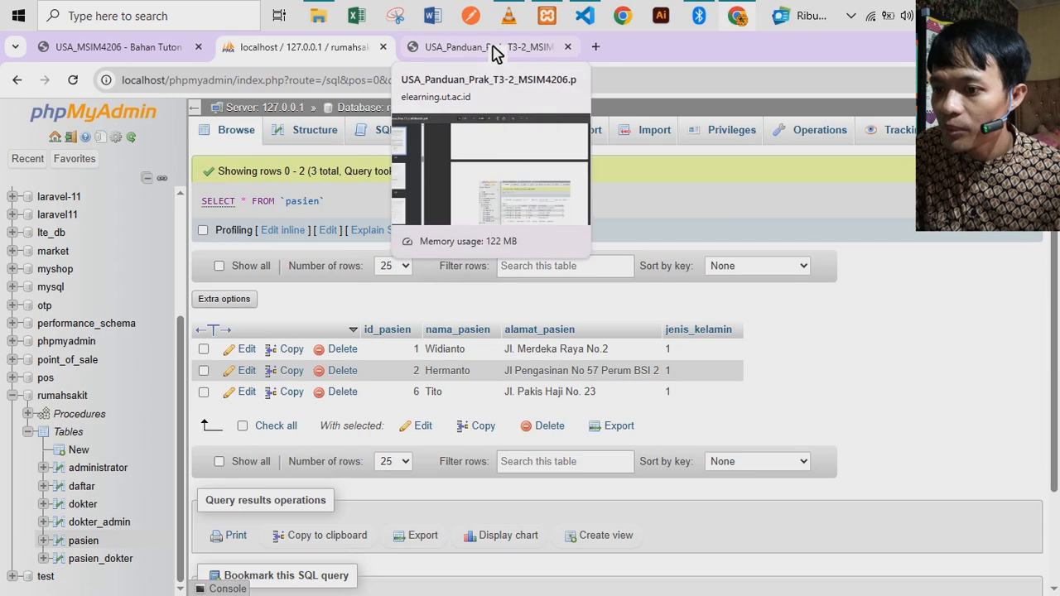
click(494, 50)
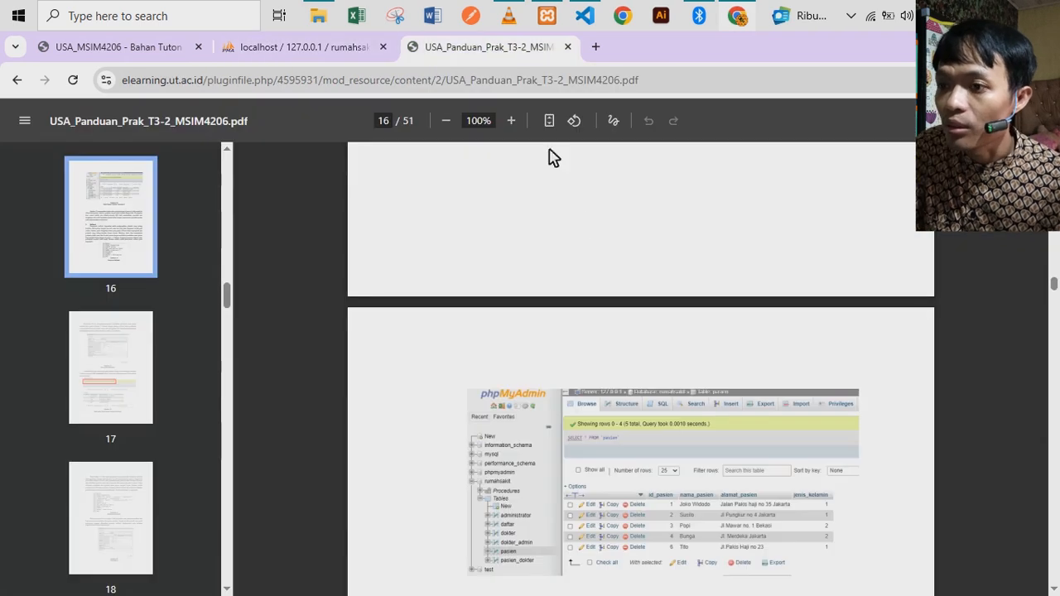
scroll(580, 219, down, 5)
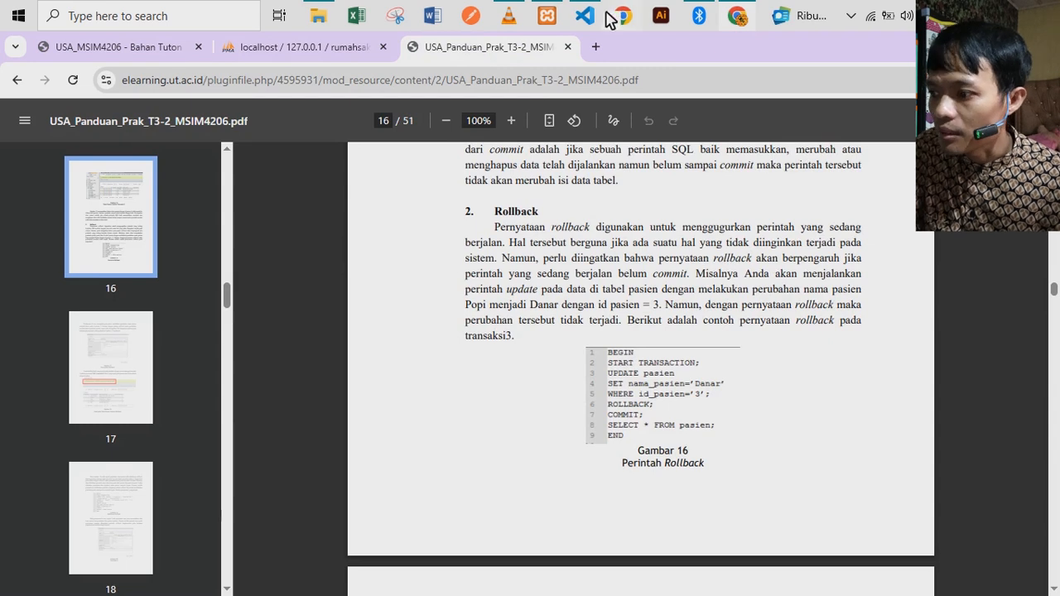
Start a new procedure named transaksi3 in the rumahsakit database and remove its empty parameter row.
click(336, 50)
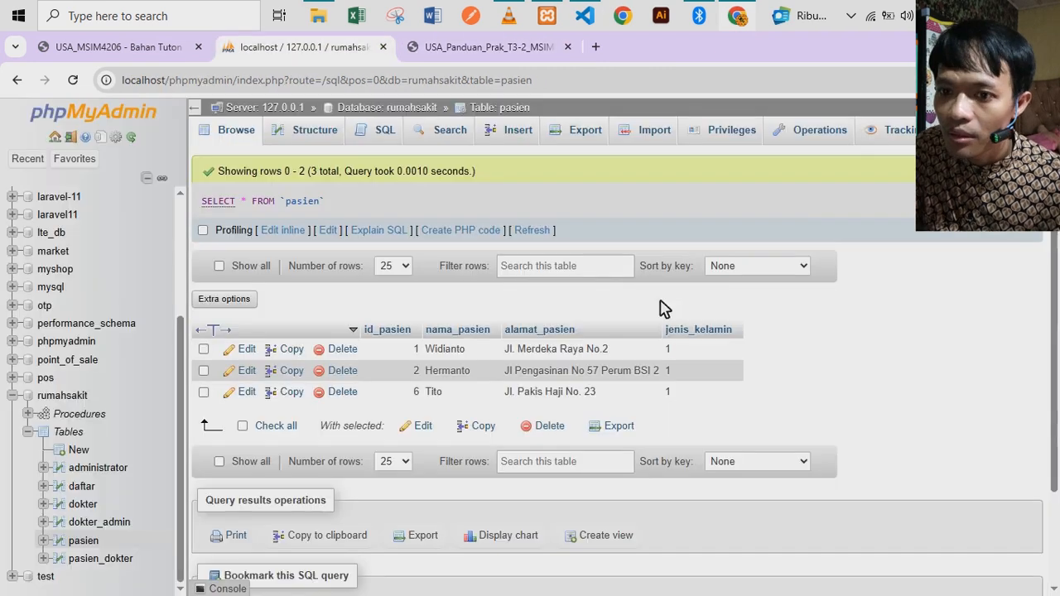
click(66, 414)
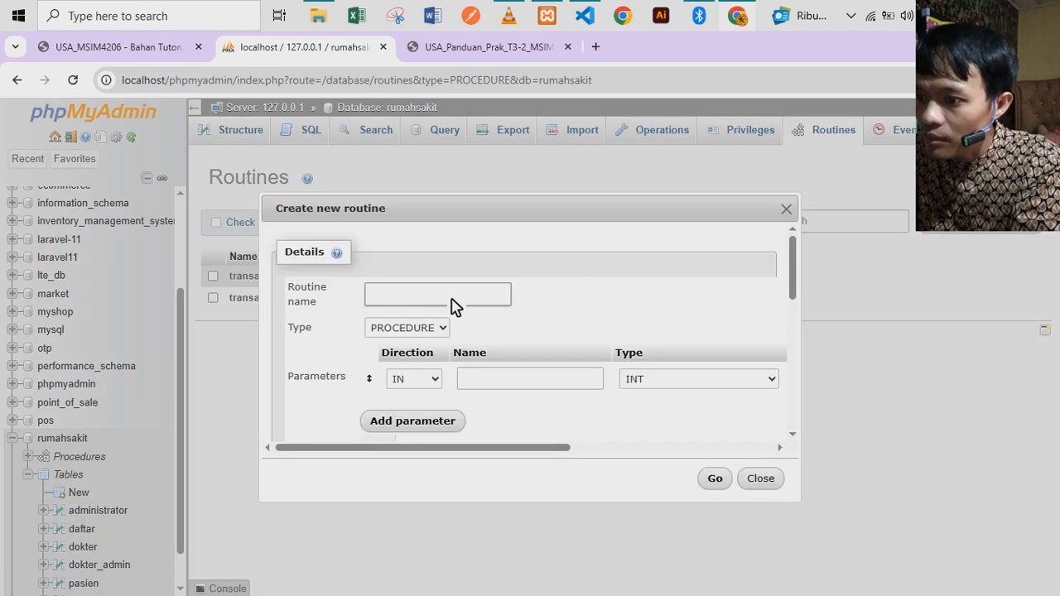
text(transaksi3)
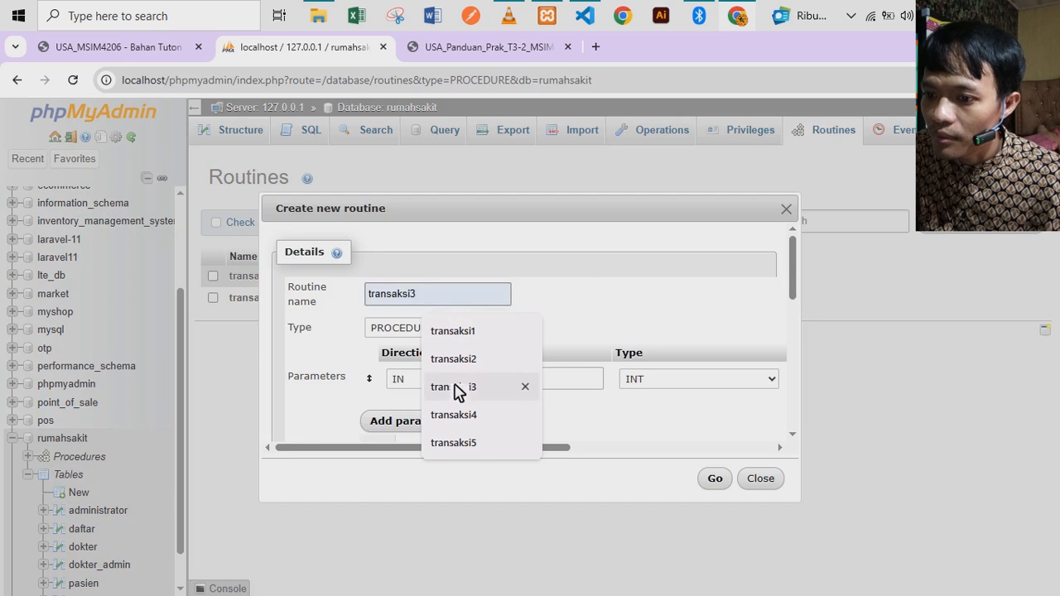
click(456, 387)
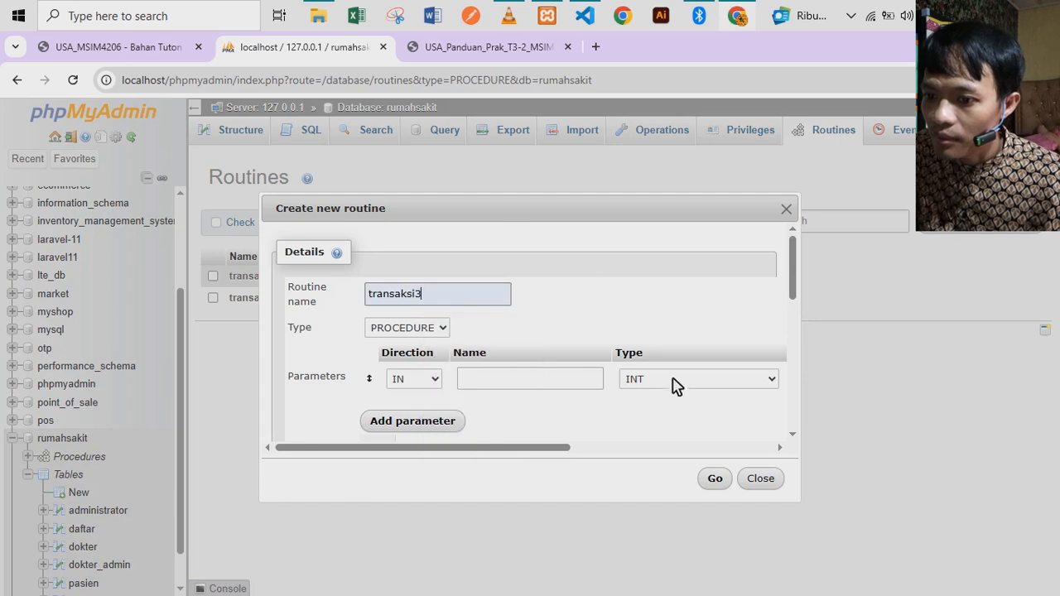
drag(552, 448, 770, 448)
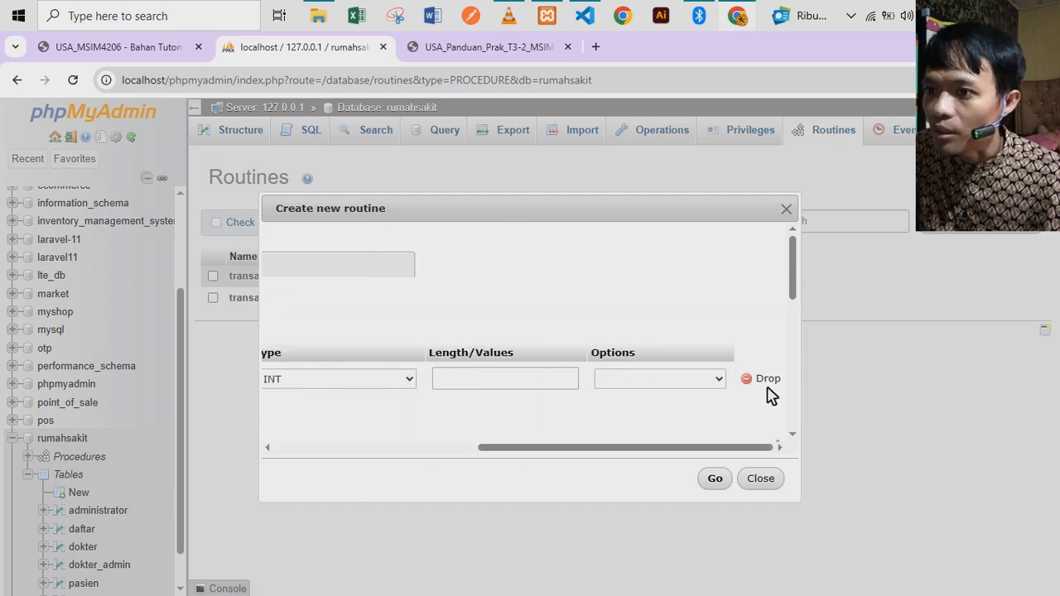
click(767, 383)
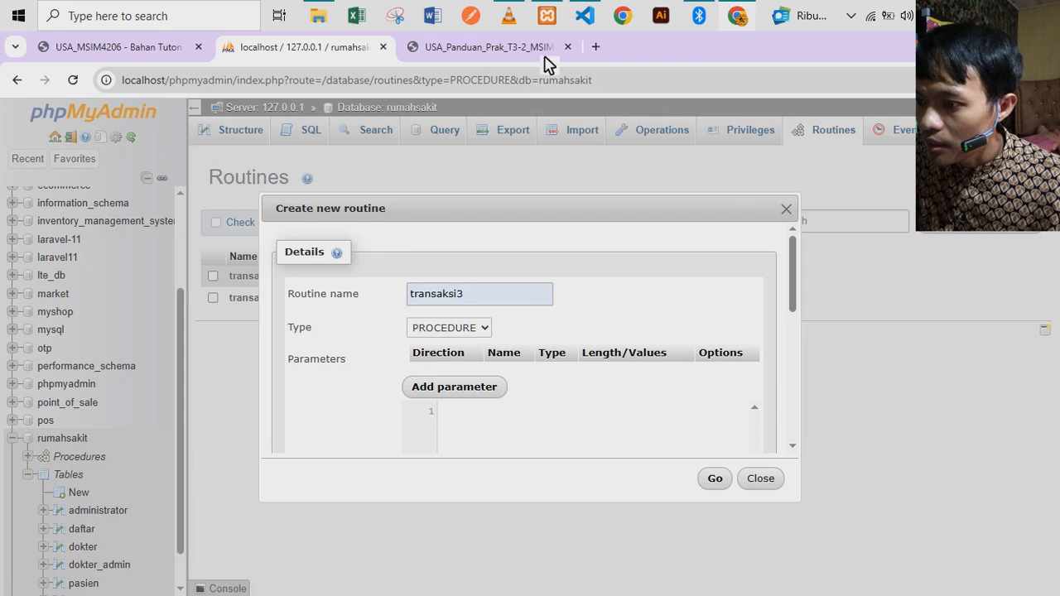
Copy the first ROLLBACK block from data.sql in VS Code, paste it as the definition, and create the transaksi3 procedure.
click(585, 15)
scroll(414, 426, down, 3)
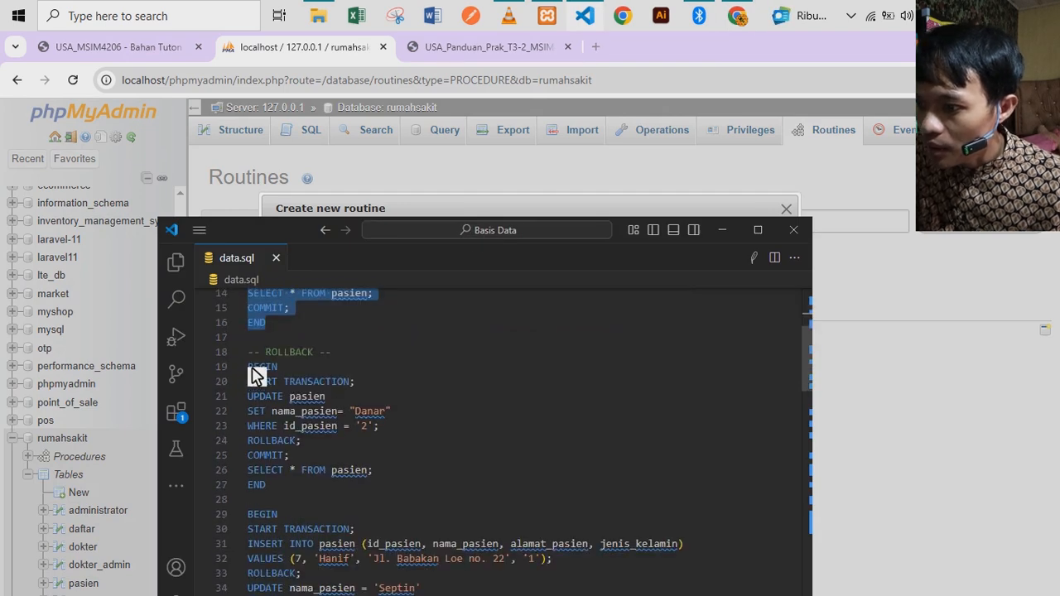
drag(251, 368, 287, 483)
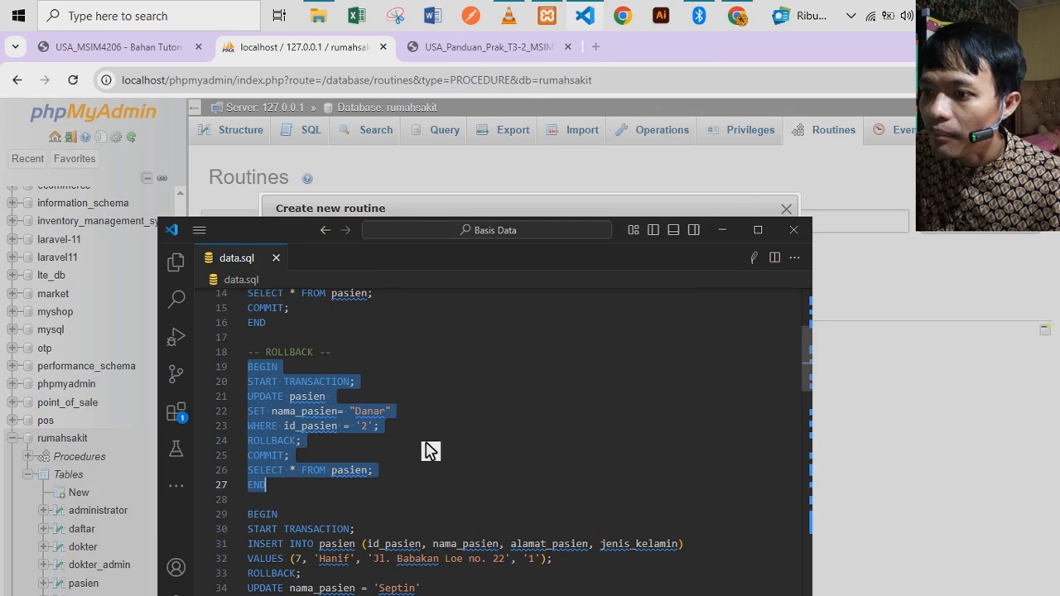
scroll(430, 439, down, 2)
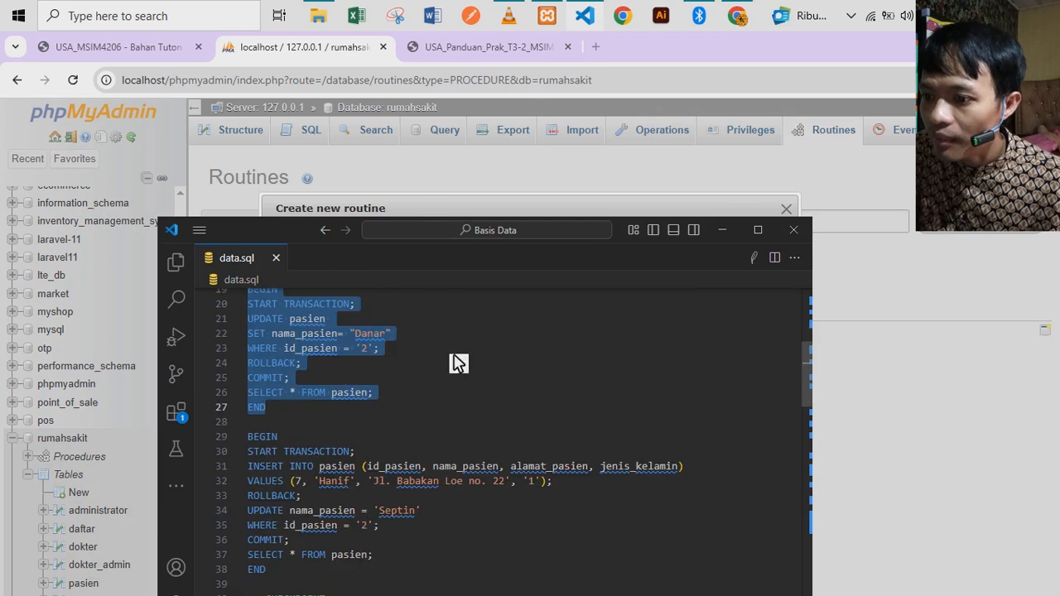
click(563, 187)
key(ctrl+v)
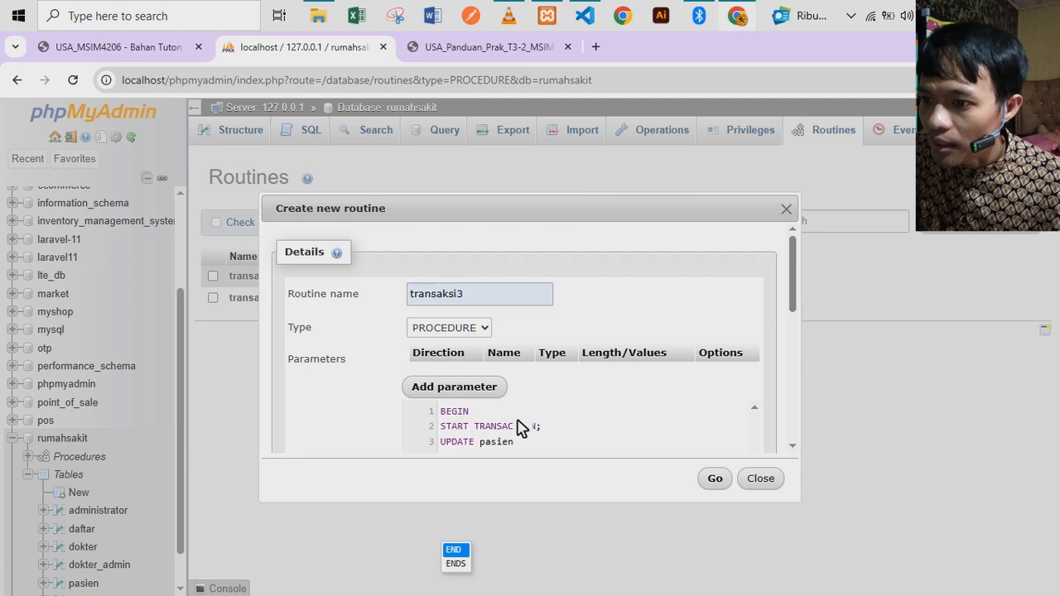
scroll(557, 424, down, 2)
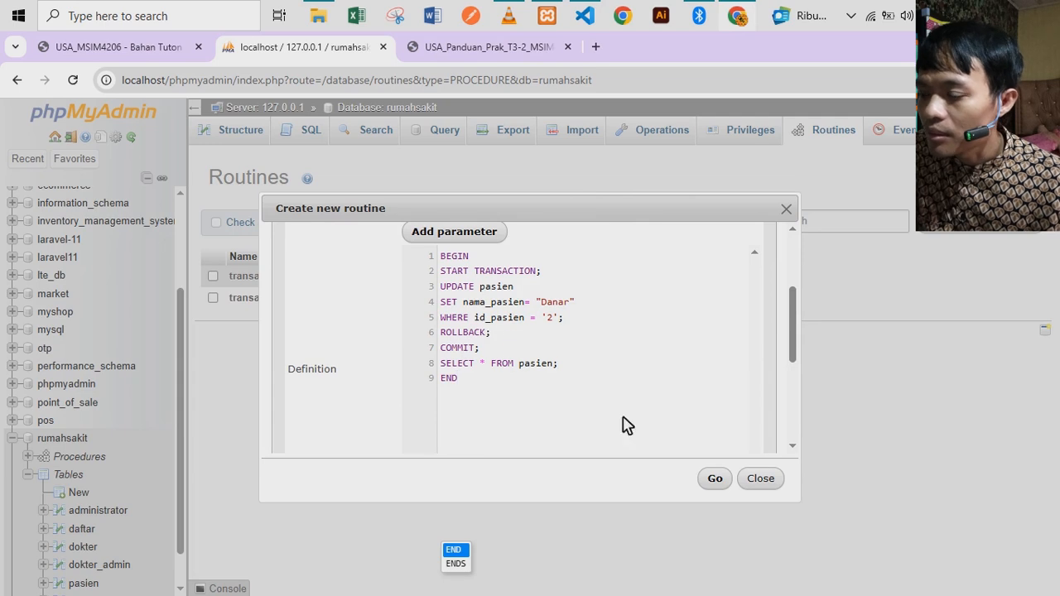
click(725, 487)
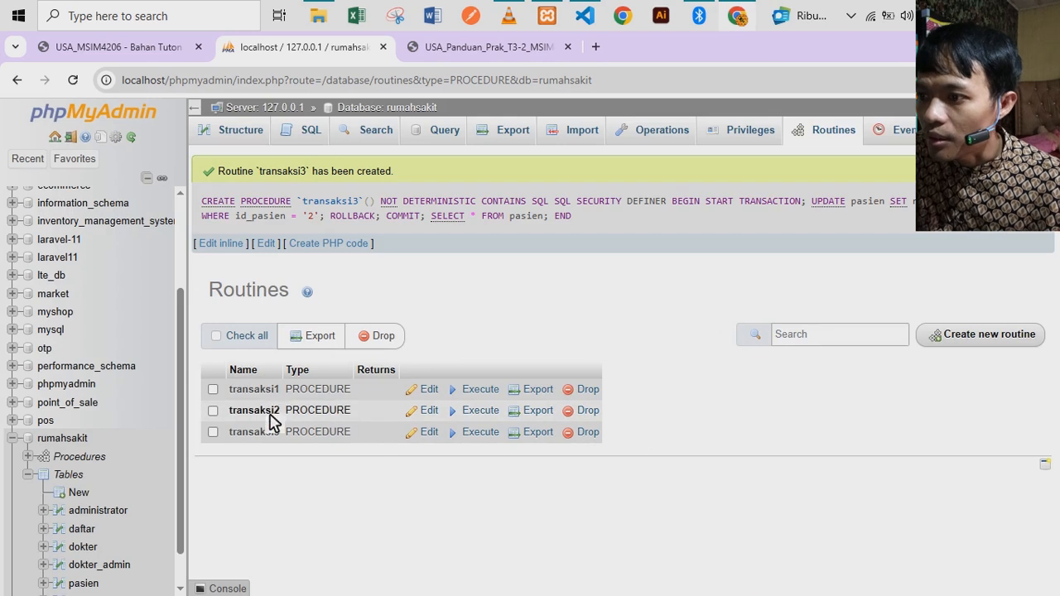
Leave the routines page and run the query CALL transaksi3; on the rumahsakit database.
click(304, 134)
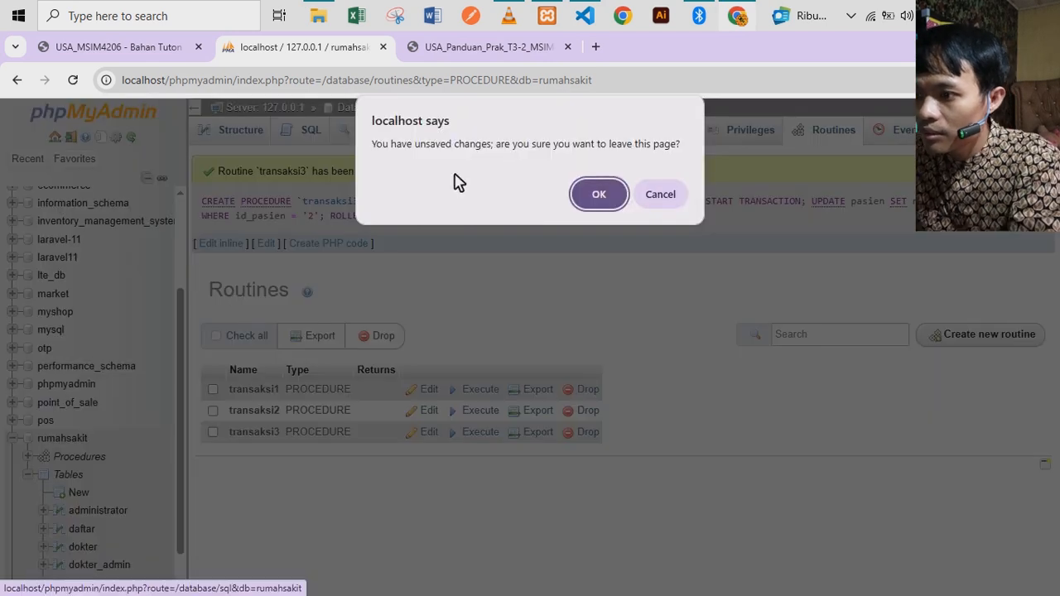
click(601, 194)
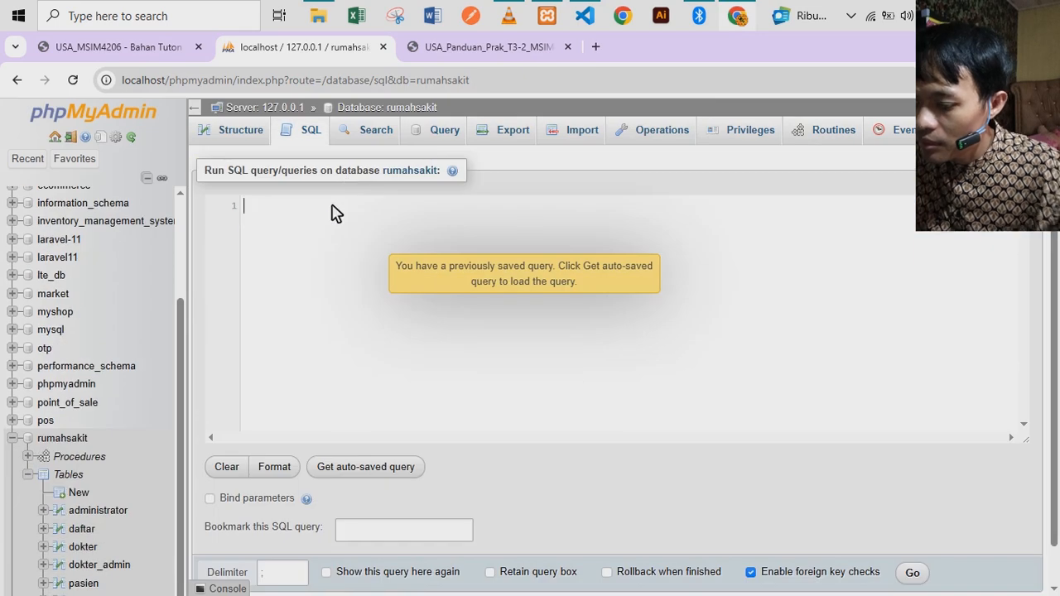
text(call)
click(264, 222)
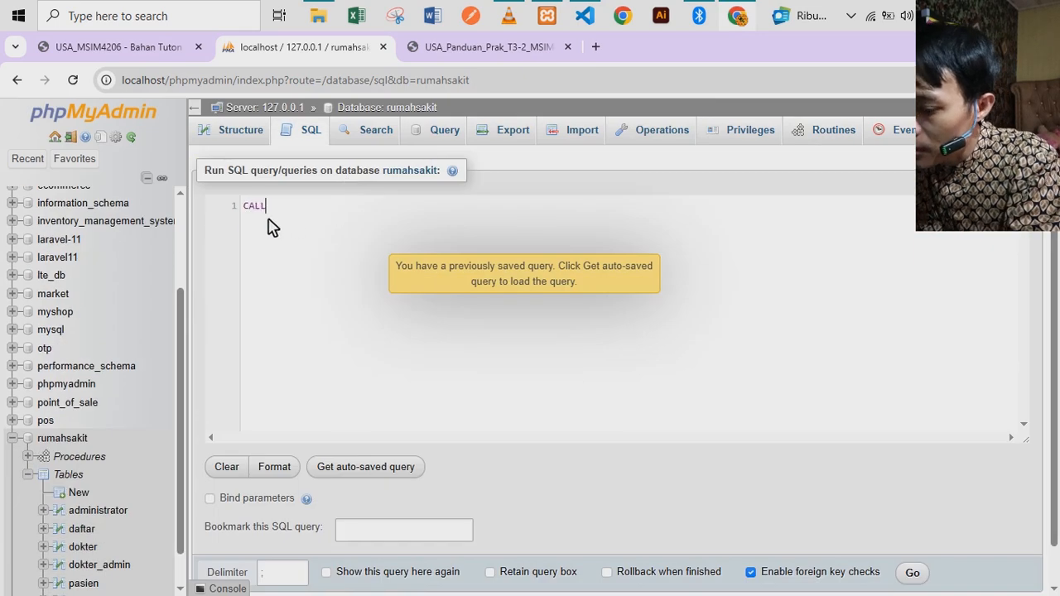
text(tr)
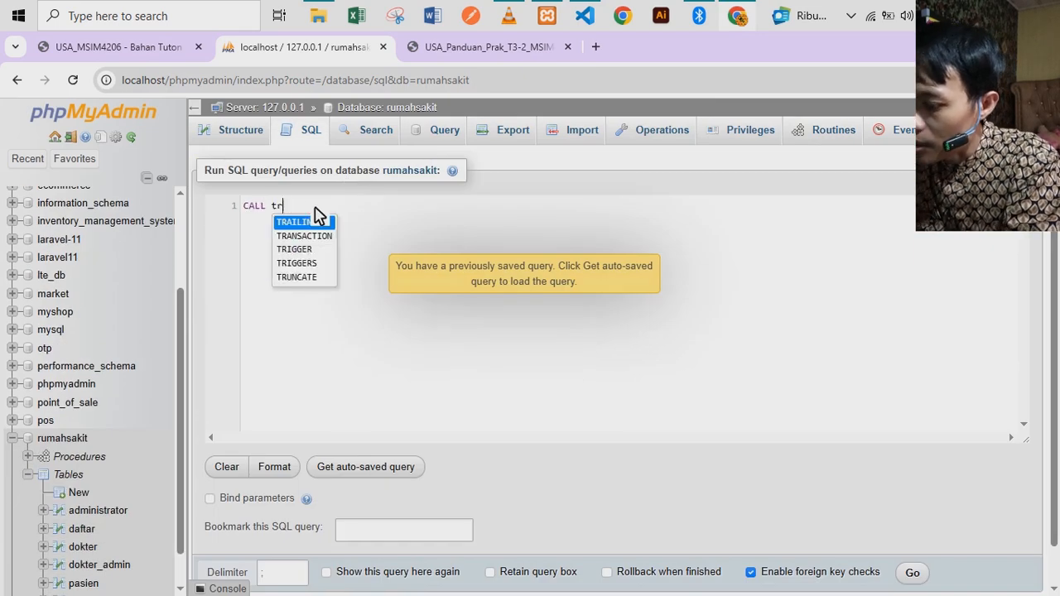
text(ansaksi3;)
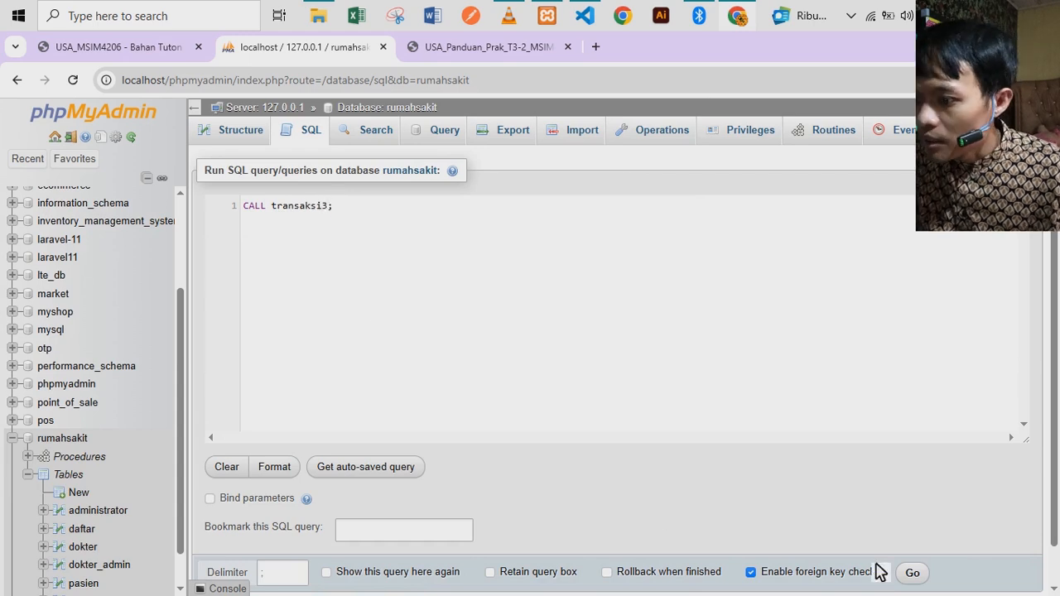
click(912, 572)
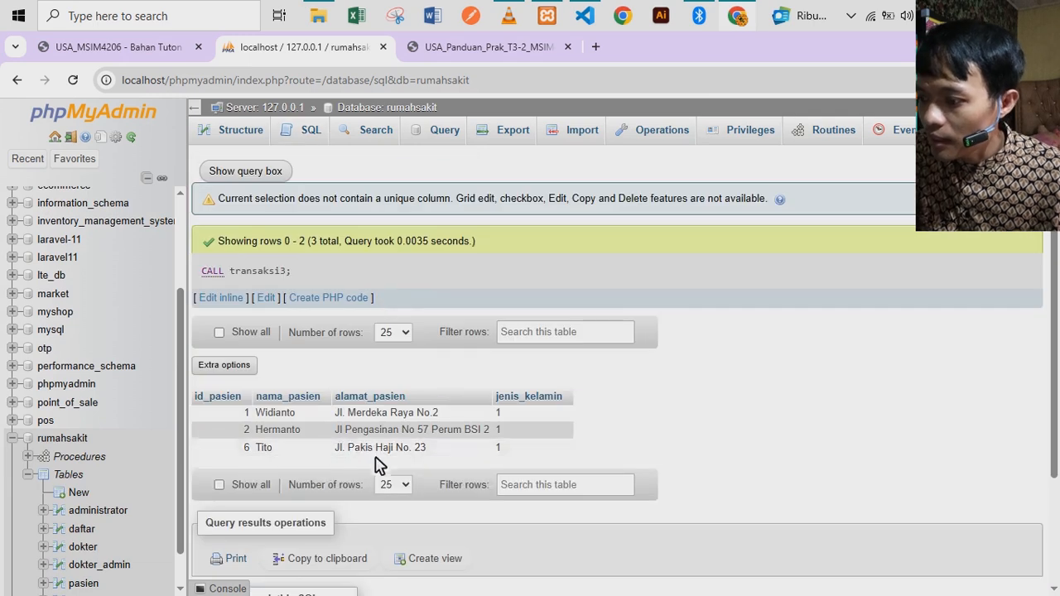
Browse the pasien table's rows and compare them with the first ROLLBACK block's update for id_pasien 2 in data.sql in VS Code.
scroll(125, 563, down, 1)
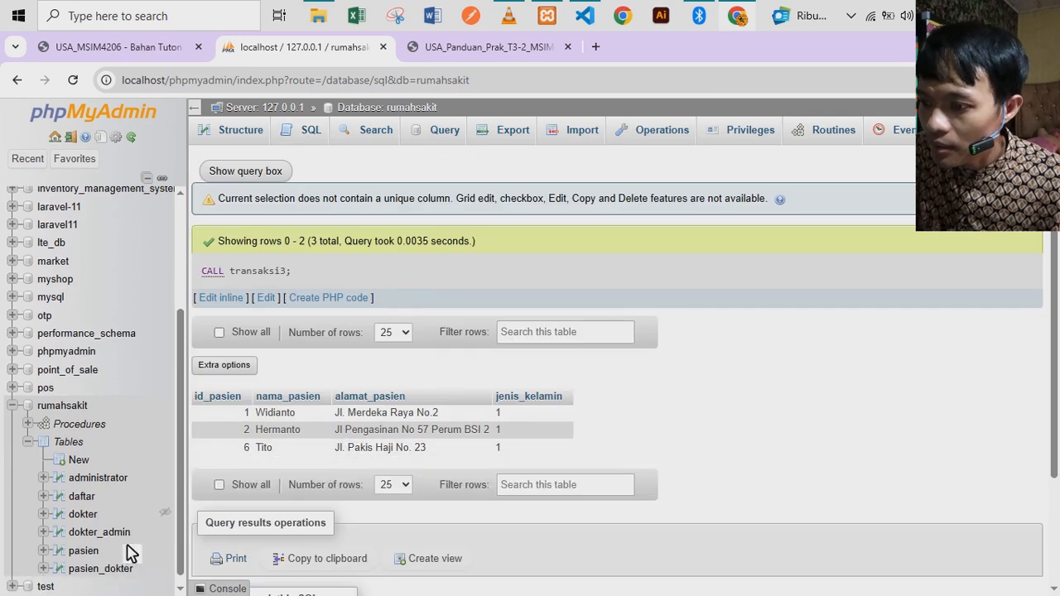
click(92, 542)
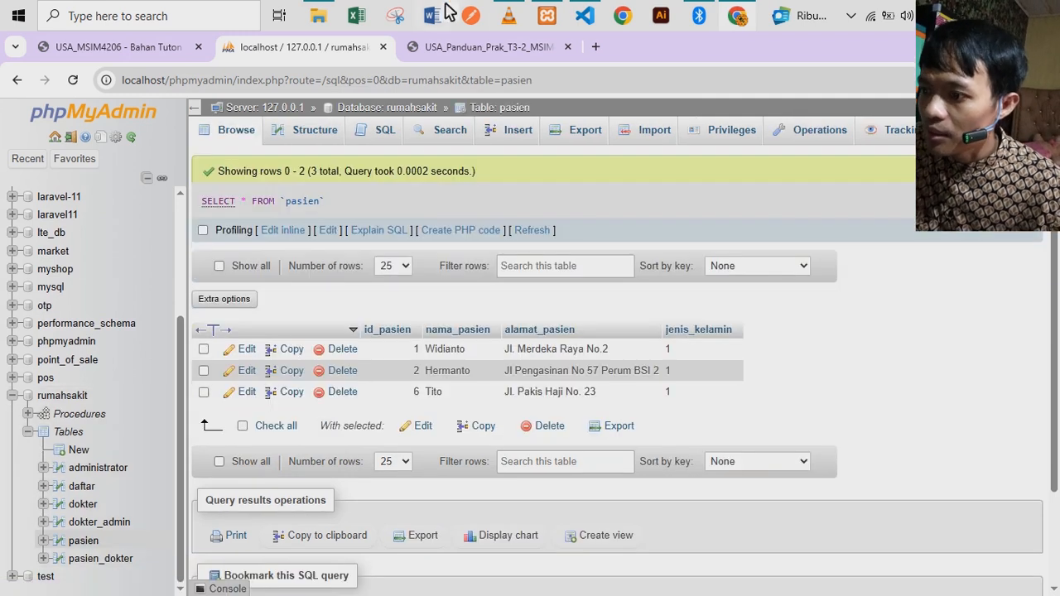
click(586, 15)
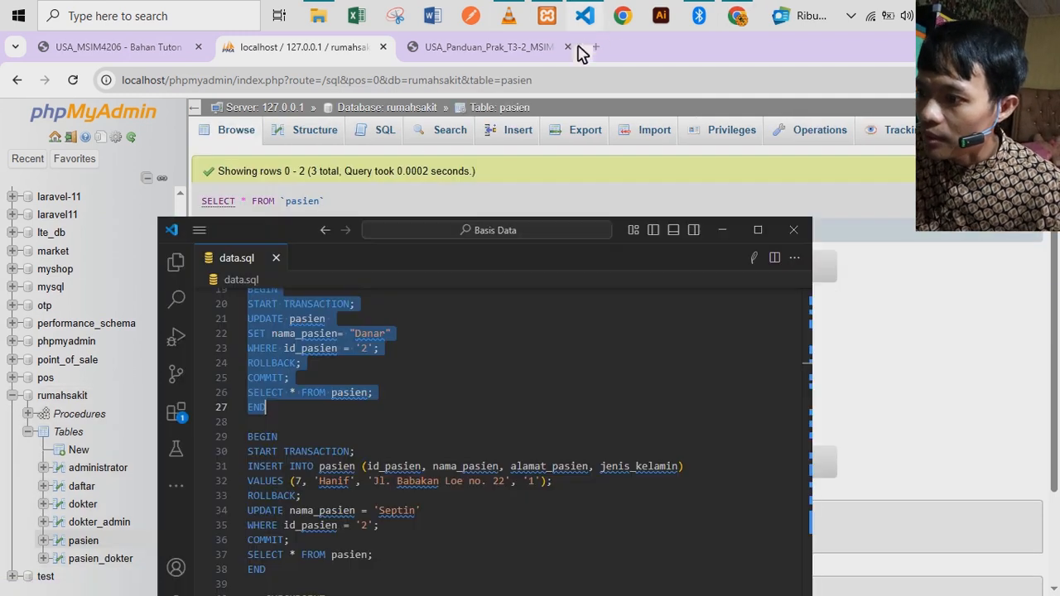
click(345, 380)
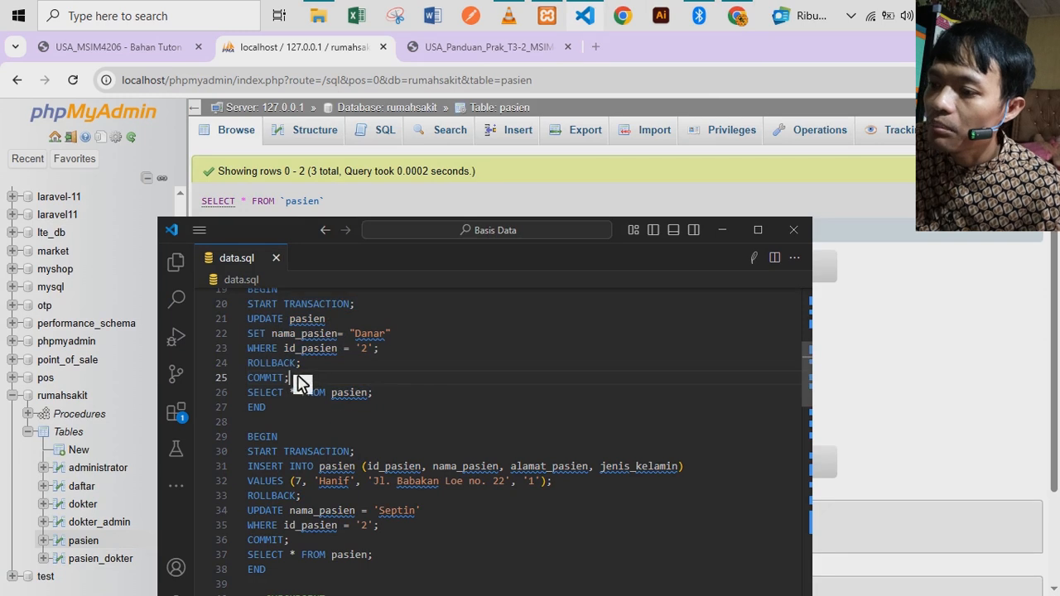
click(339, 365)
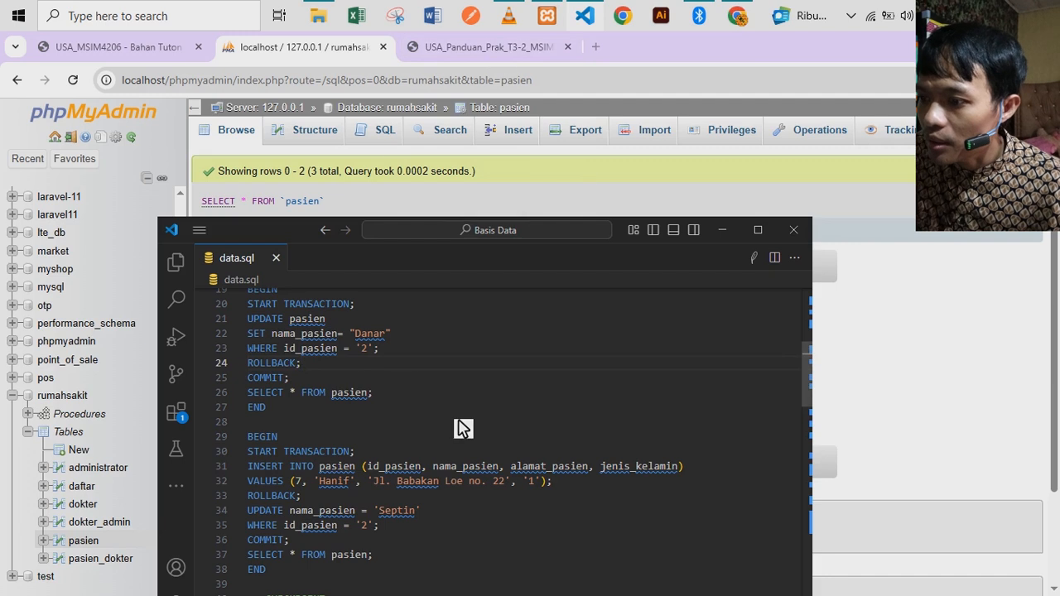
scroll(456, 428, down, 1)
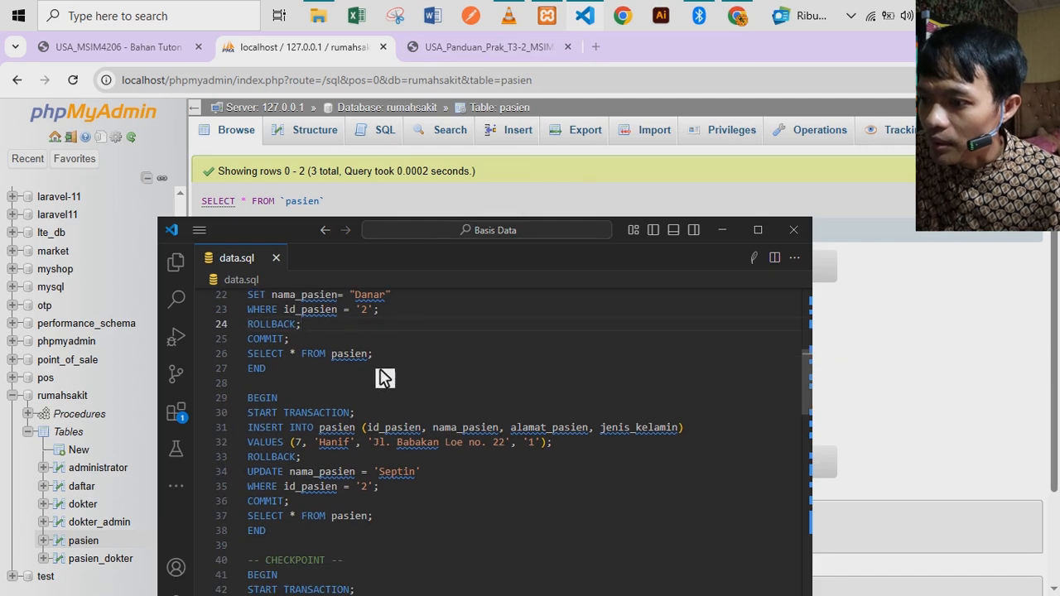
scroll(379, 374, up, 1)
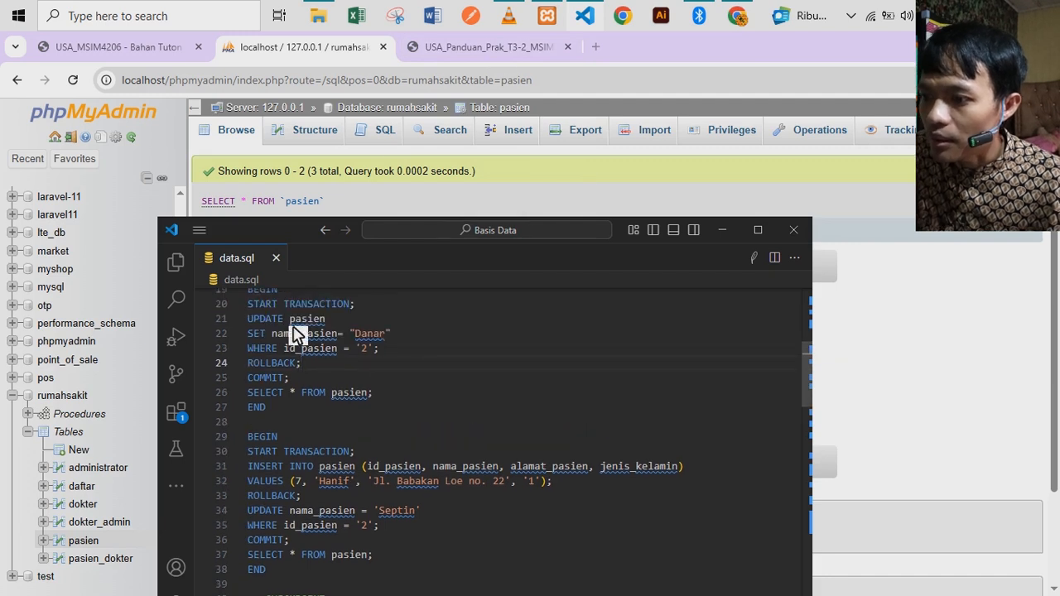
click(371, 350)
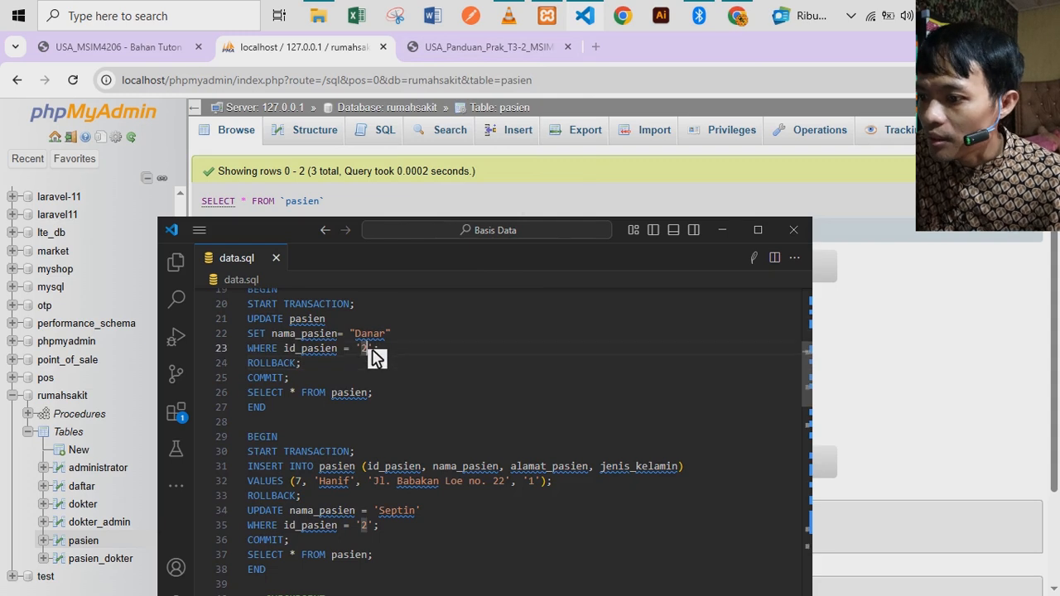
click(326, 80)
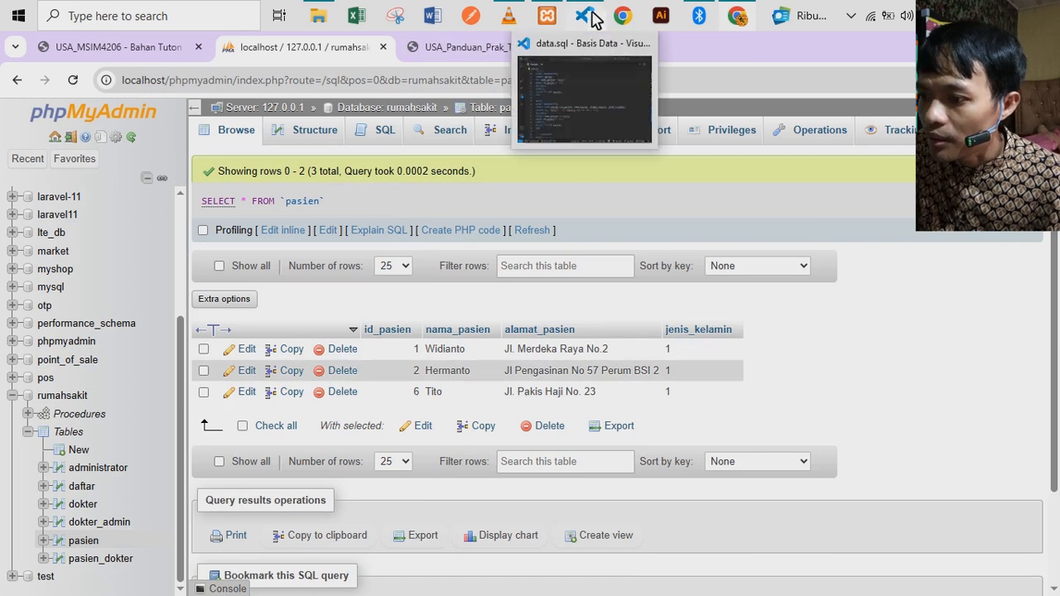
click(567, 67)
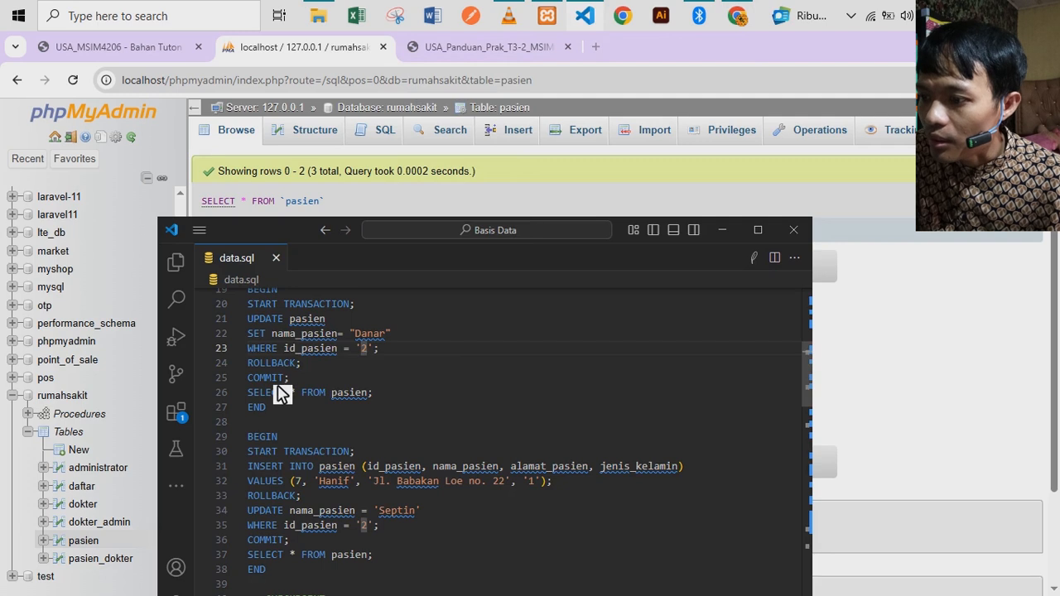
drag(307, 362, 260, 361)
click(309, 360)
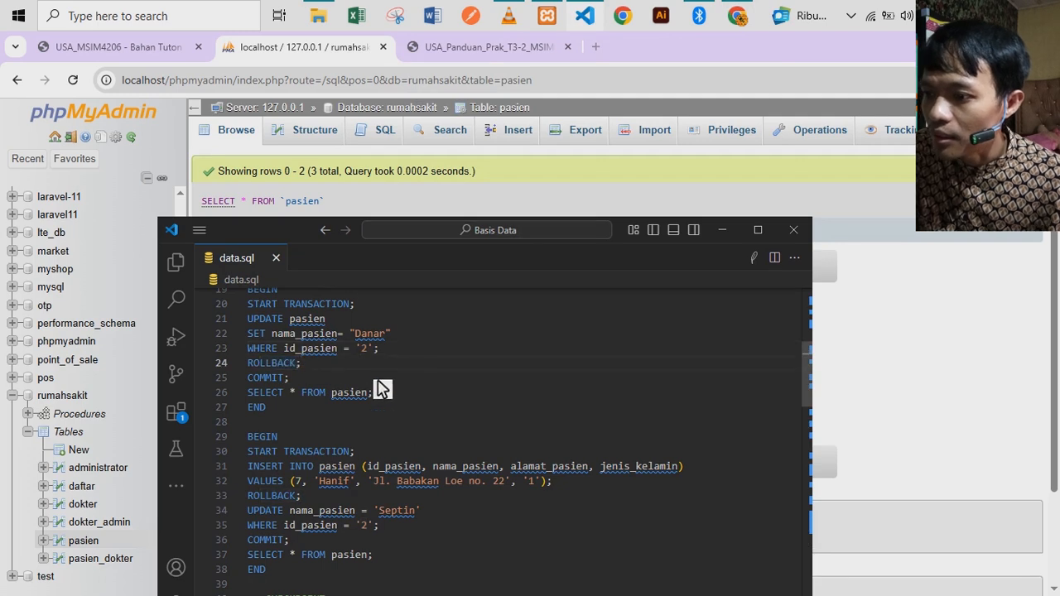
scroll(372, 377, down, 2)
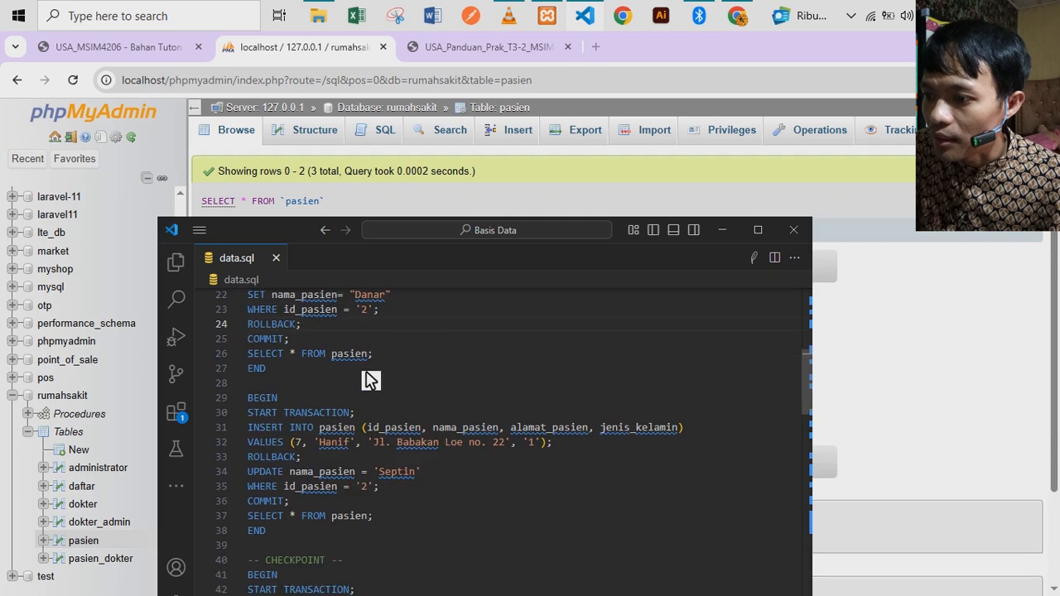
scroll(363, 362, up, 1)
scroll(363, 362, up, 1)
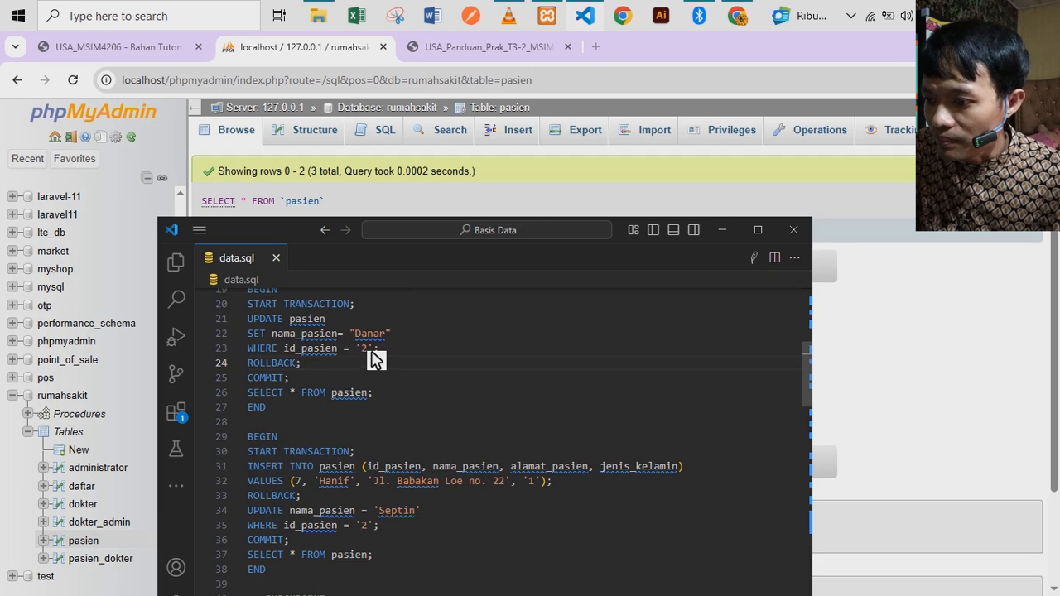
Copy the second rollback block, which inserts patient 7 and updates patient 2, from BEGIN to END, and return to phpMyAdmin.
scroll(357, 407, down, 2)
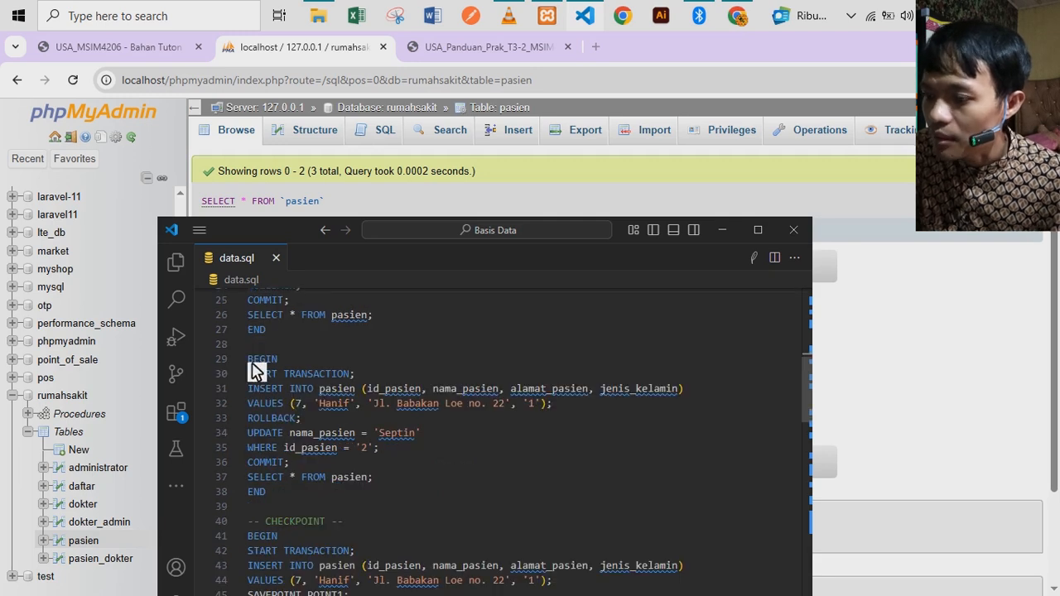
drag(249, 360, 328, 492)
key(ctrl+c)
click(369, 62)
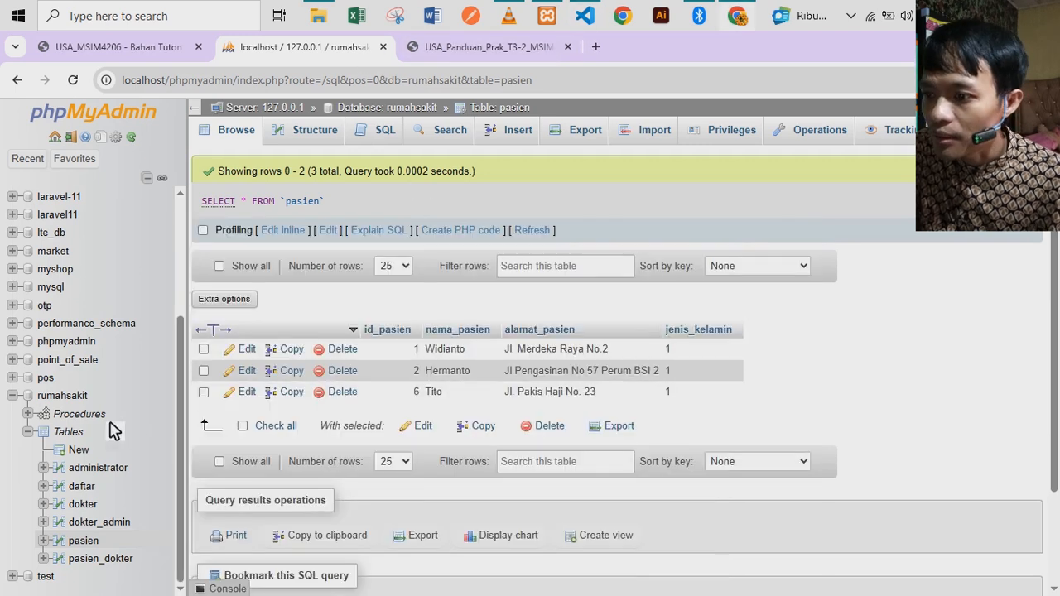
Start a new procedure named transaksi4 in the rumahsakit database's routines and remove its empty parameter row.
click(80, 413)
click(998, 236)
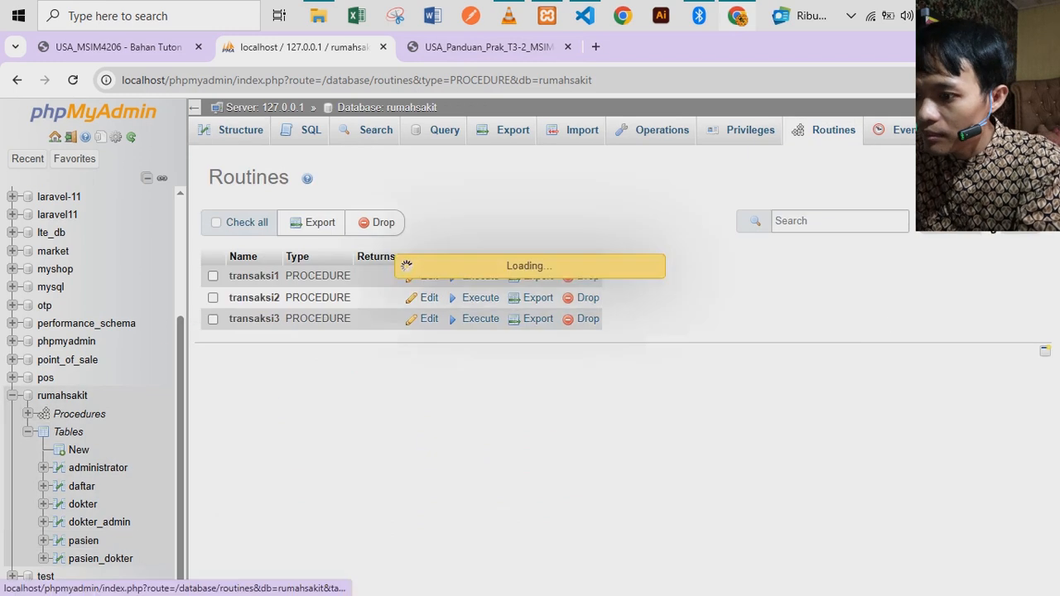
click(414, 299)
text(trans)
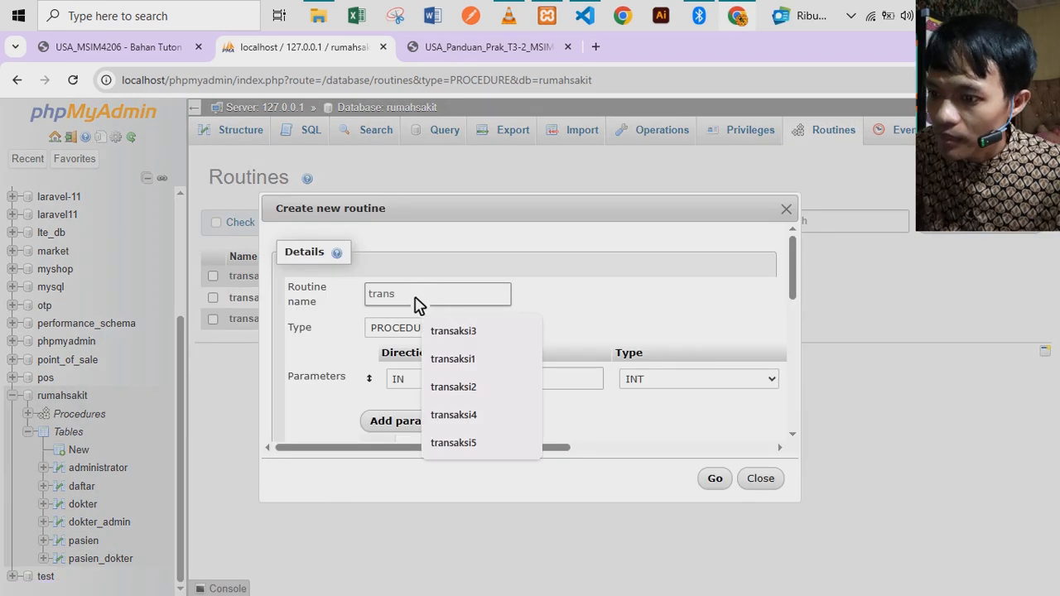
text(aksi4)
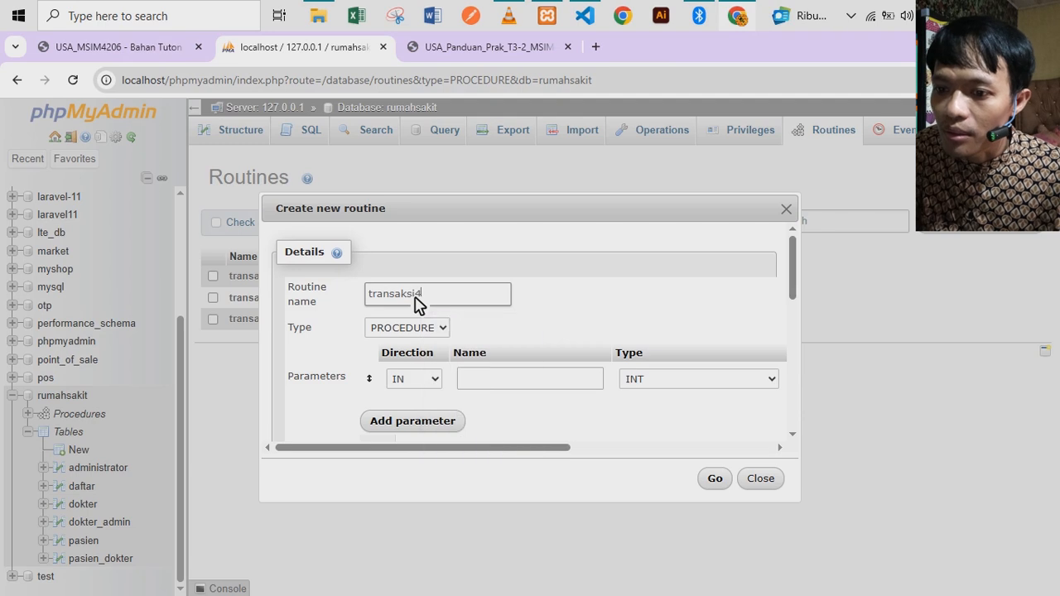
drag(537, 447, 753, 440)
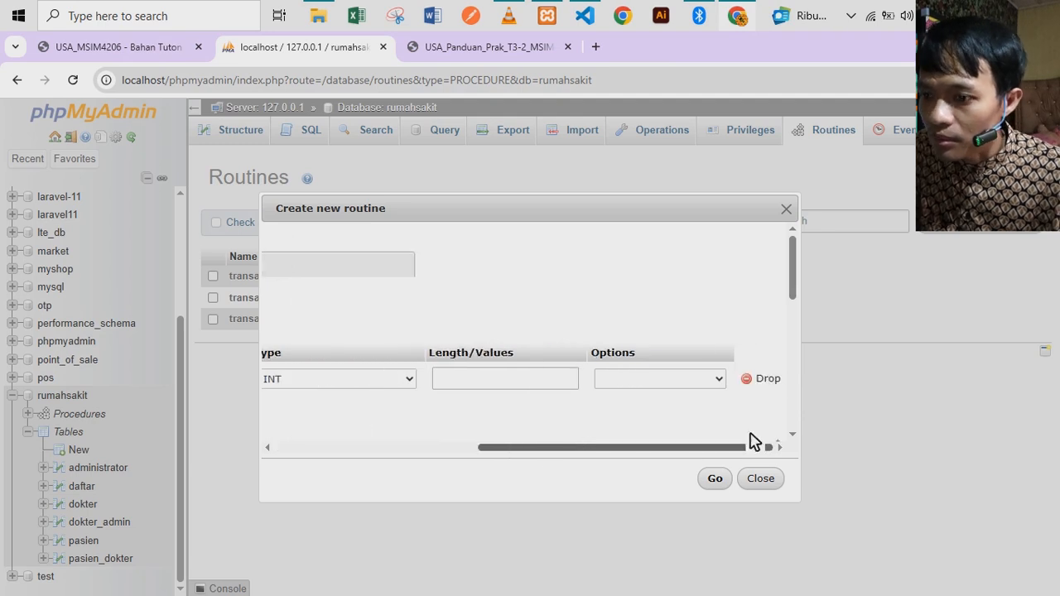
click(775, 378)
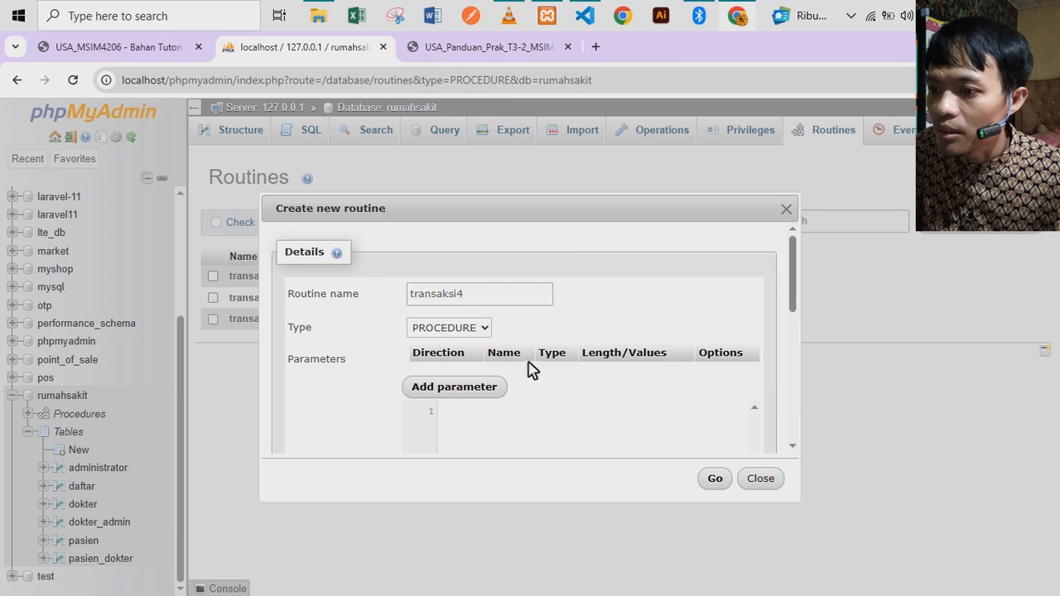
Paste the copied second rollback block as the routine definition and try to create the transaksi4 procedure.
scroll(539, 402, down, 1)
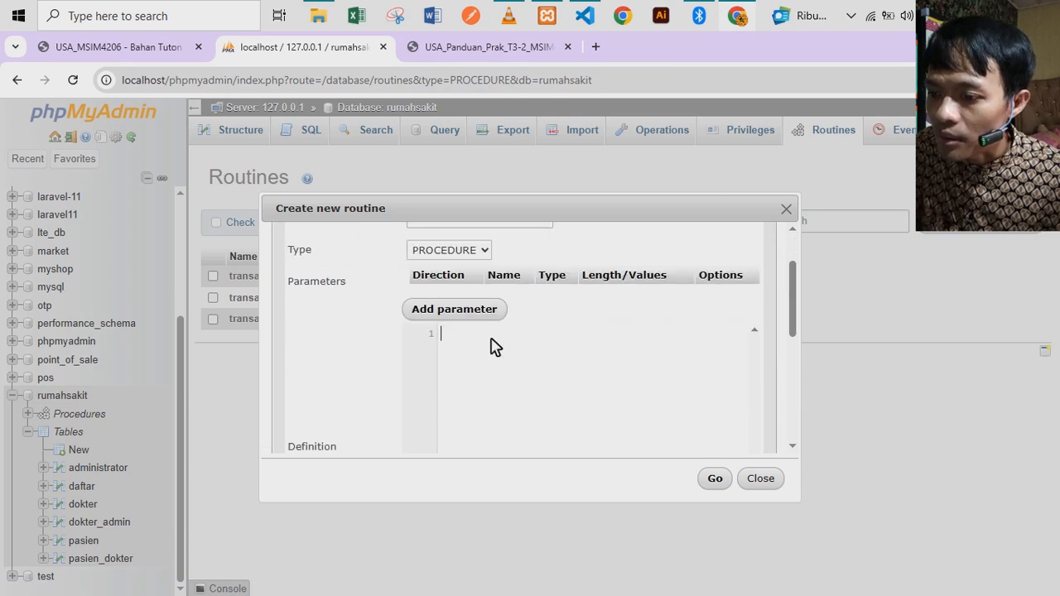
key(ctrl+v)
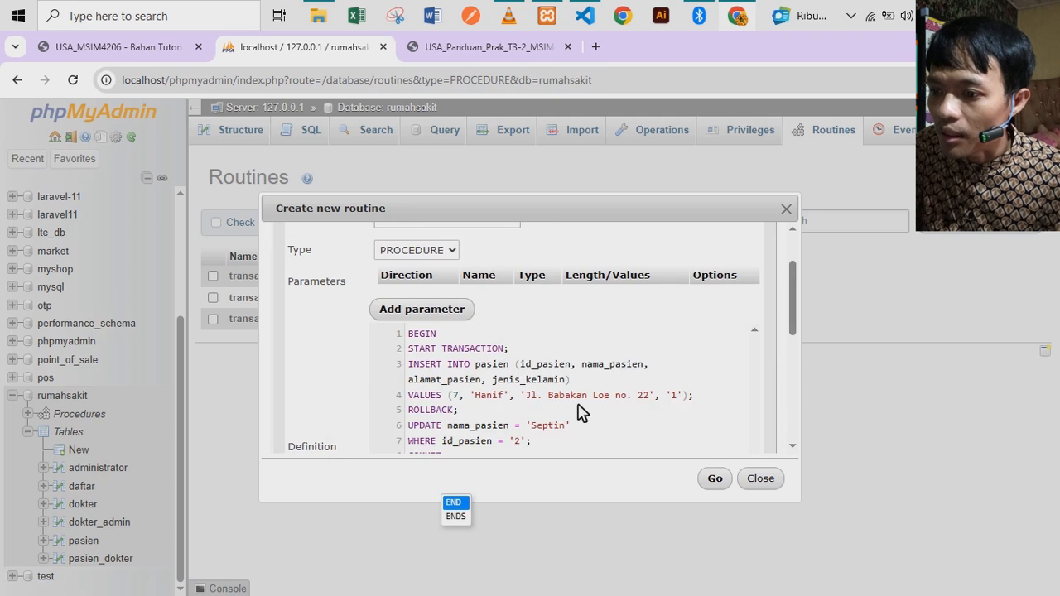
scroll(582, 411, down, 1)
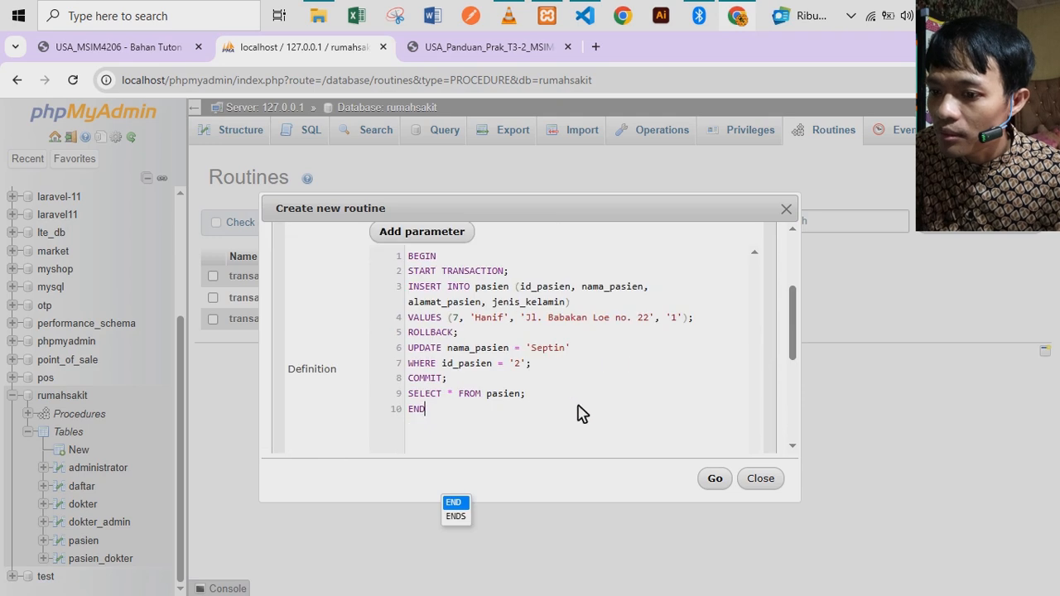
click(714, 480)
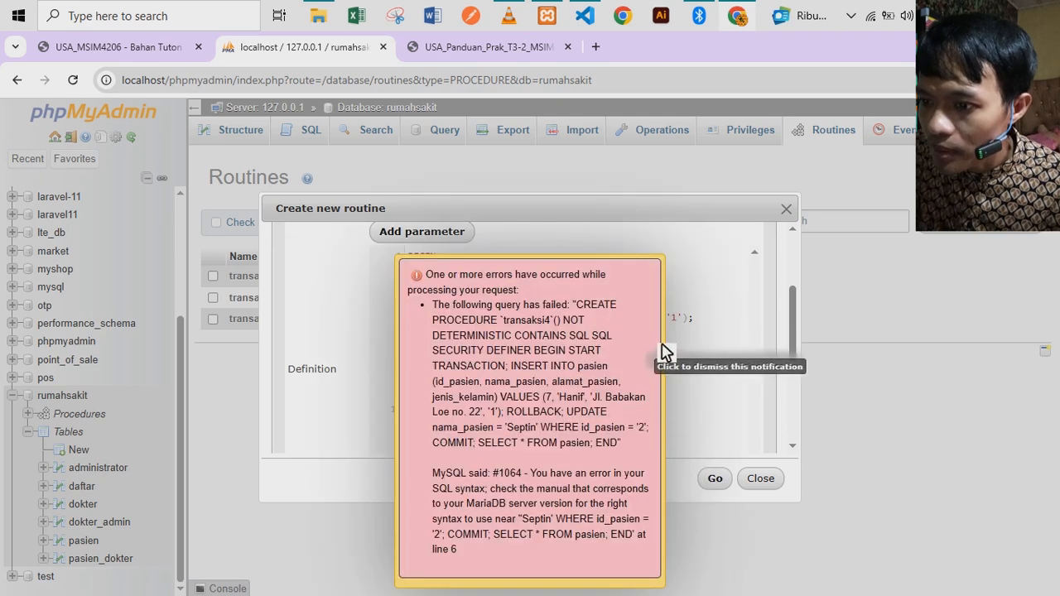
click(645, 287)
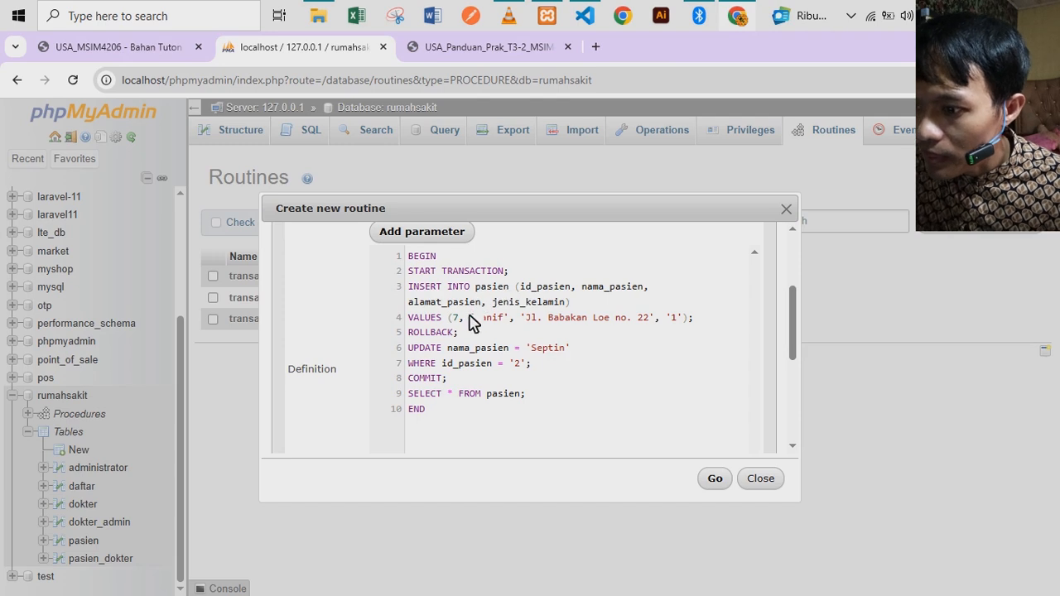
Review the transaksi4 routine's settings and definition, checking the syntax of the UPDATE statement after ROLLBACK.
scroll(543, 393, down, 1)
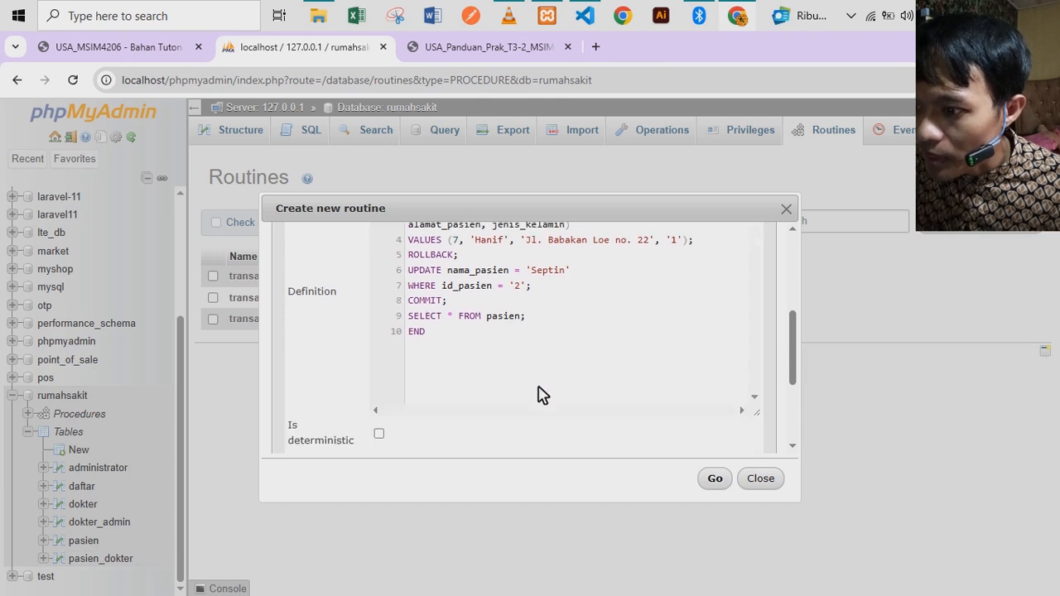
scroll(503, 371, up, 3)
scroll(503, 371, down, 1)
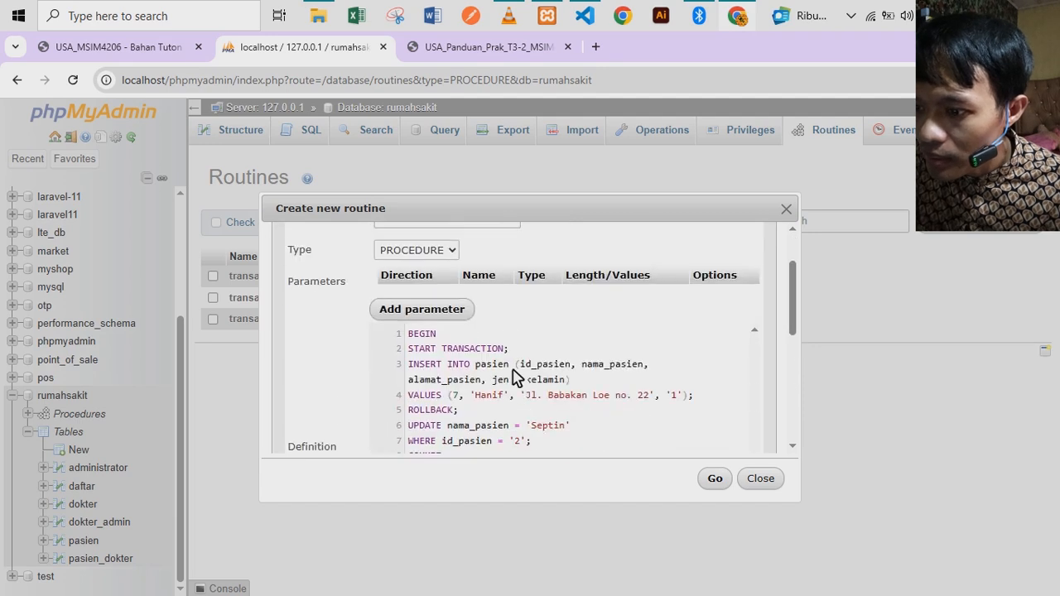
scroll(504, 371, up, 1)
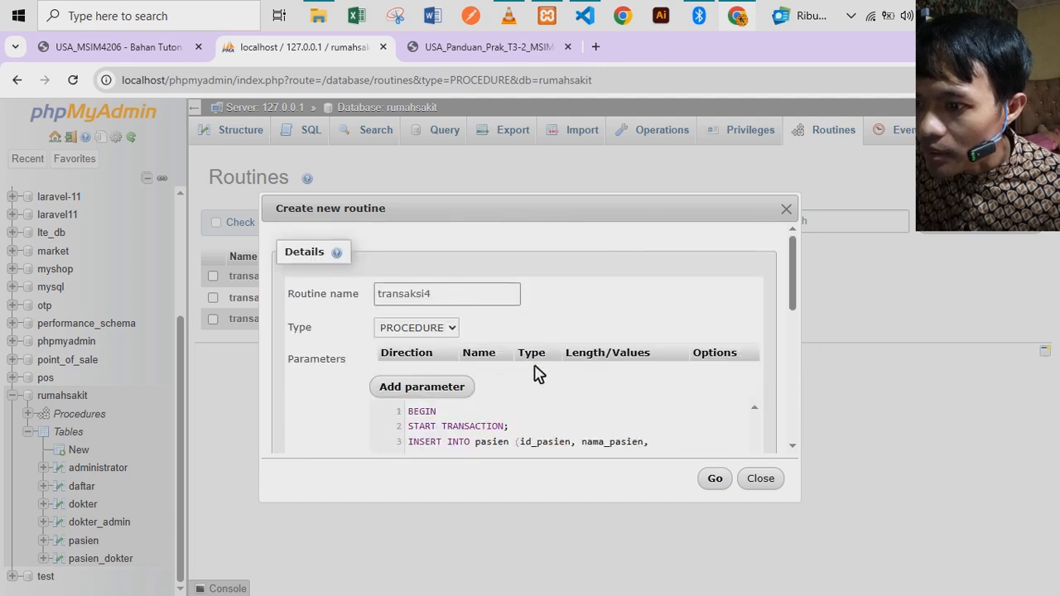
scroll(547, 389, down, 2)
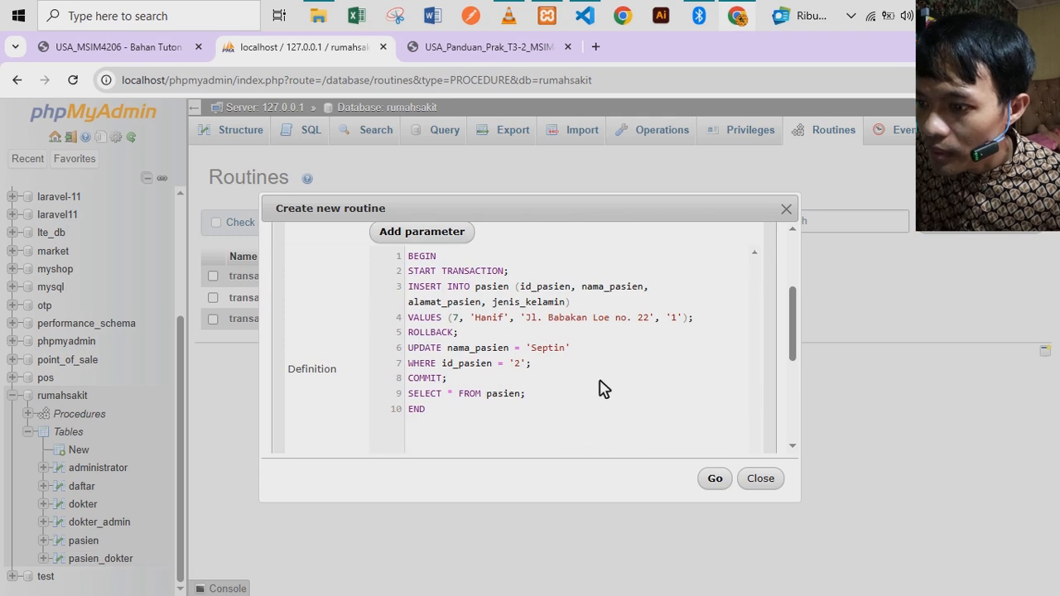
scroll(601, 389, down, 3)
scroll(518, 390, up, 5)
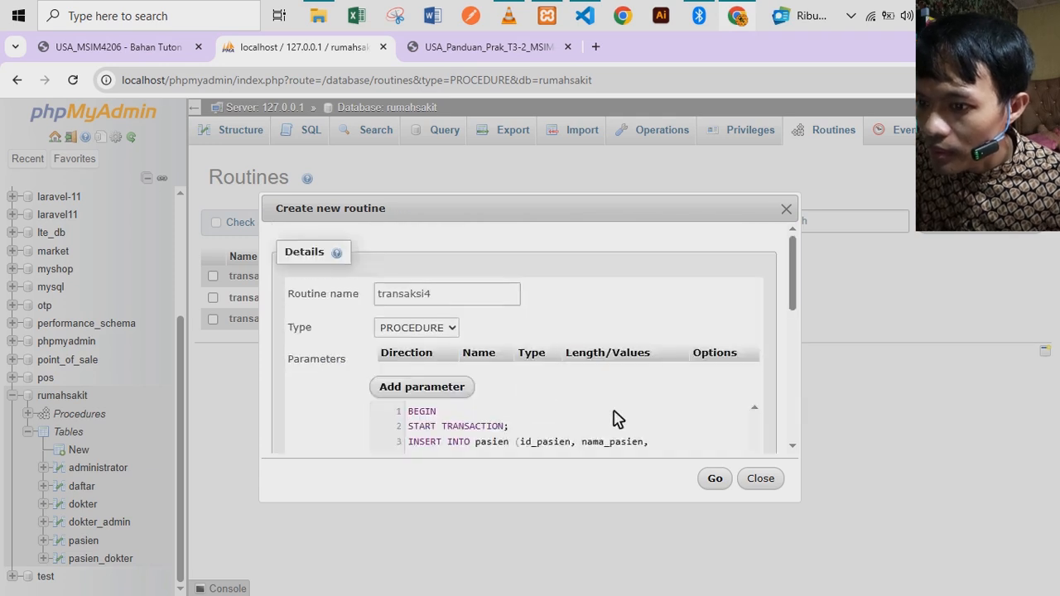
scroll(615, 417, down, 1)
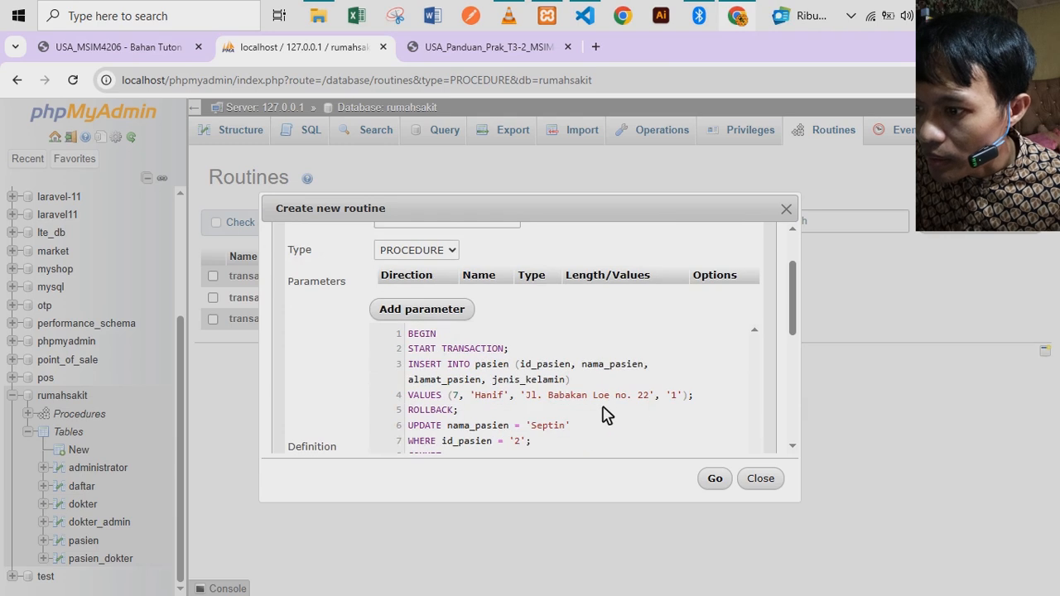
Correct the update statement to UPDATE pasien with SET on a new line before nama_pasien, and create the transaksi4 procedure.
scroll(605, 416, down, 1)
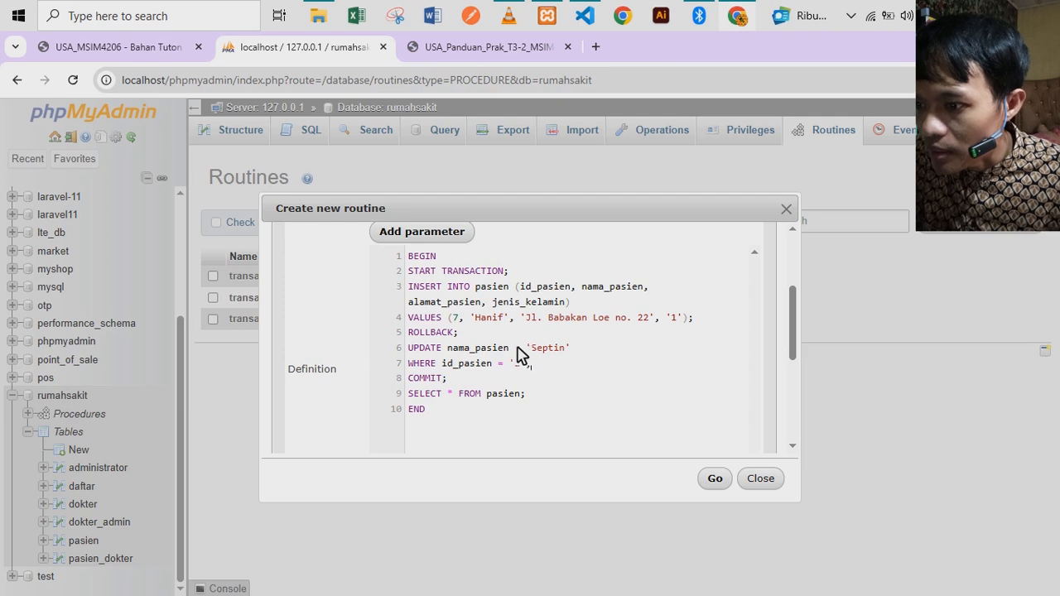
text('2';)
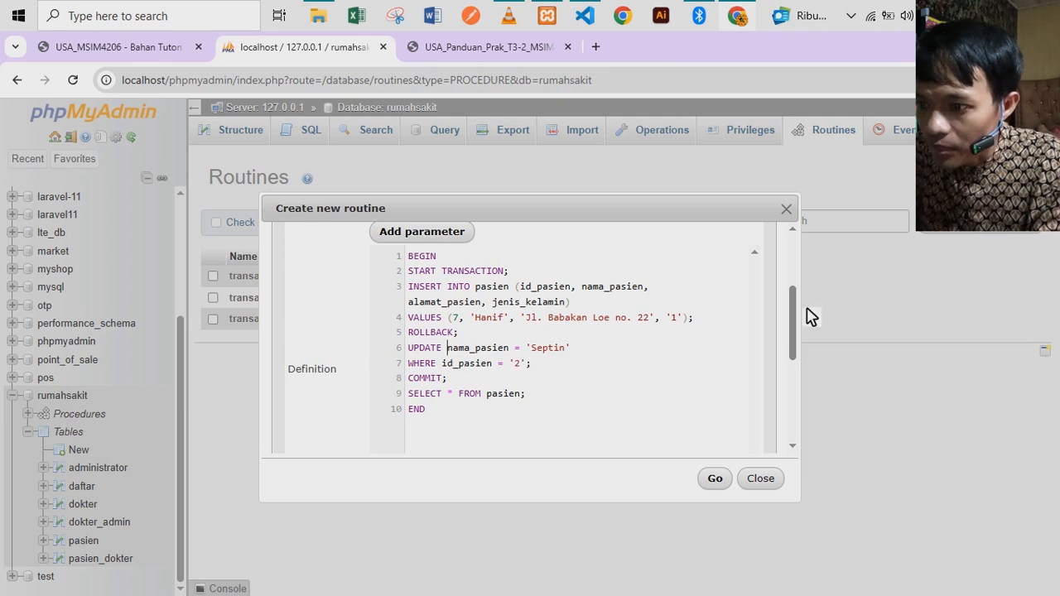
key(Return)
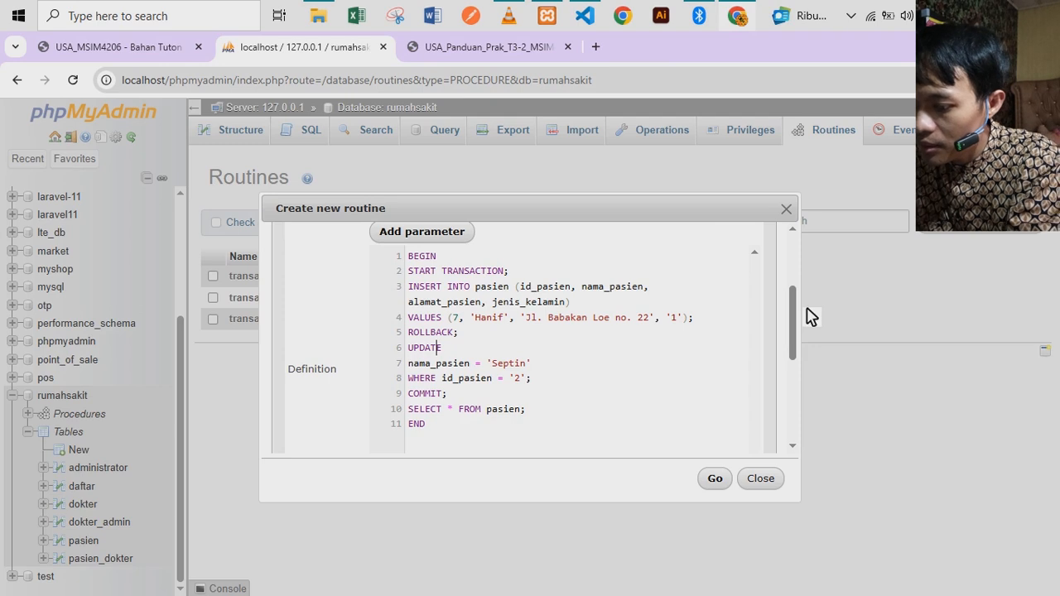
text(pas)
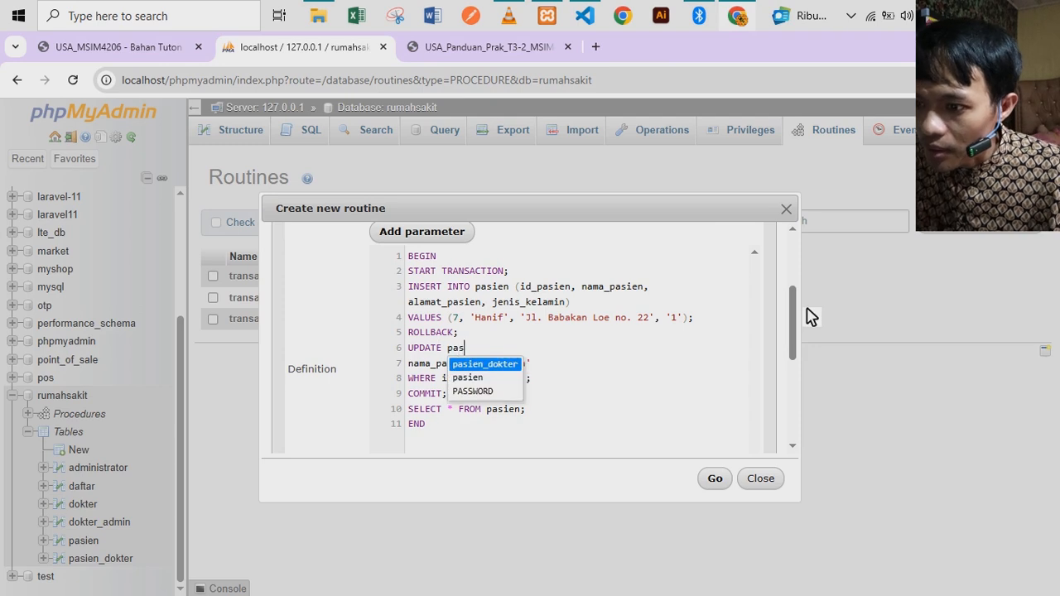
text(ien)
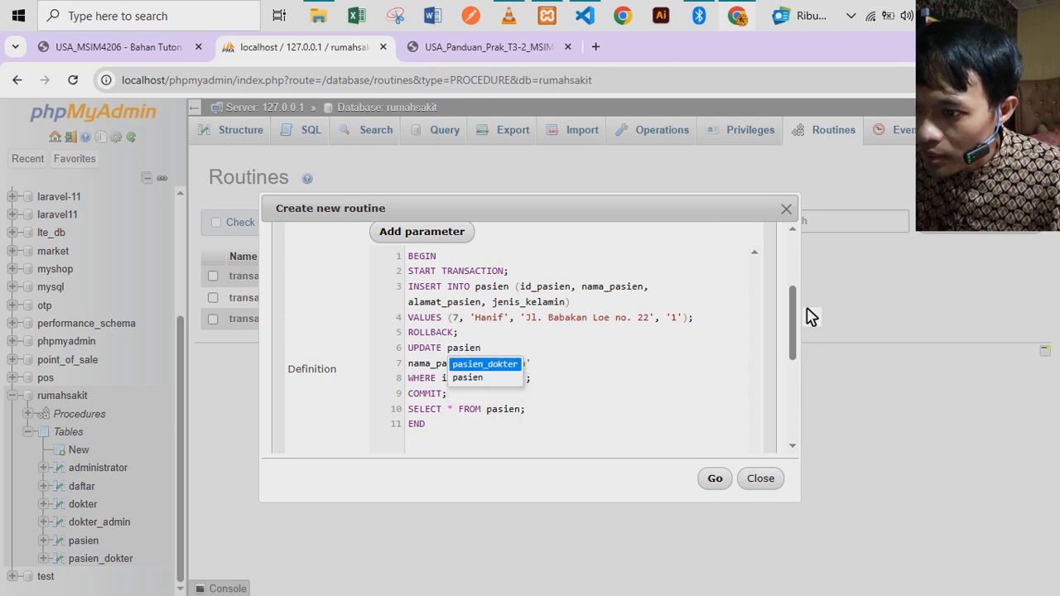
click(616, 385)
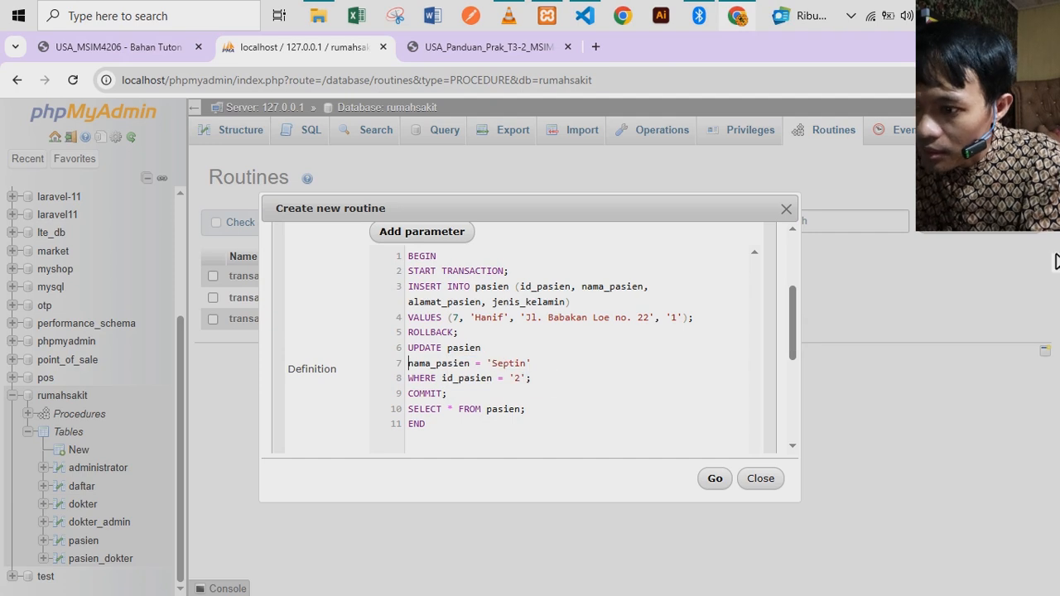
text(SET)
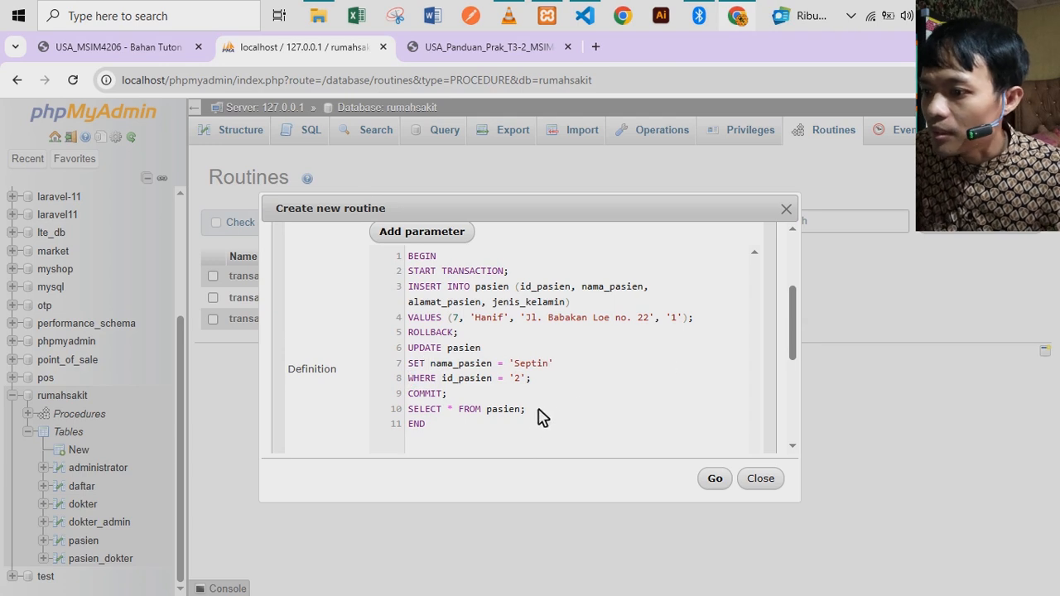
scroll(580, 417, down, 2)
click(716, 480)
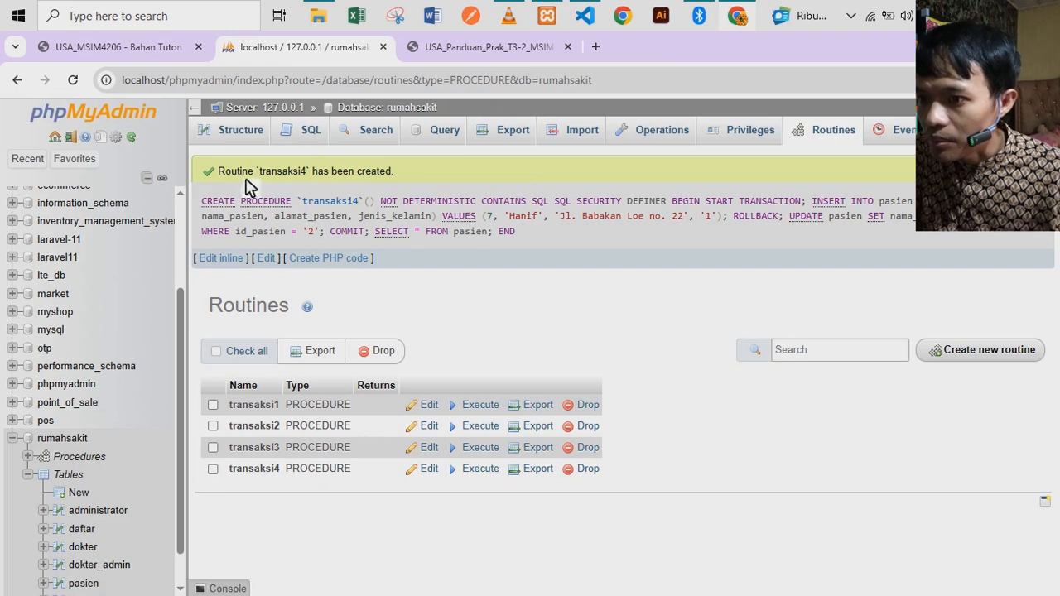
Leave the routines page, discarding unsaved changes, and run the query CALL transaksi4; on the rumahsakit database.
click(304, 140)
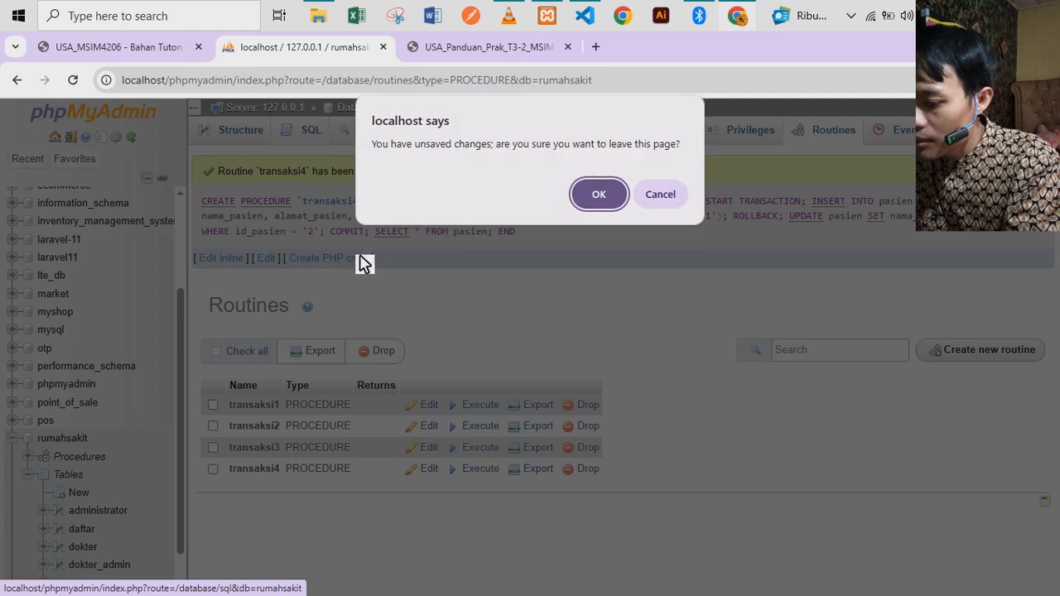
click(589, 191)
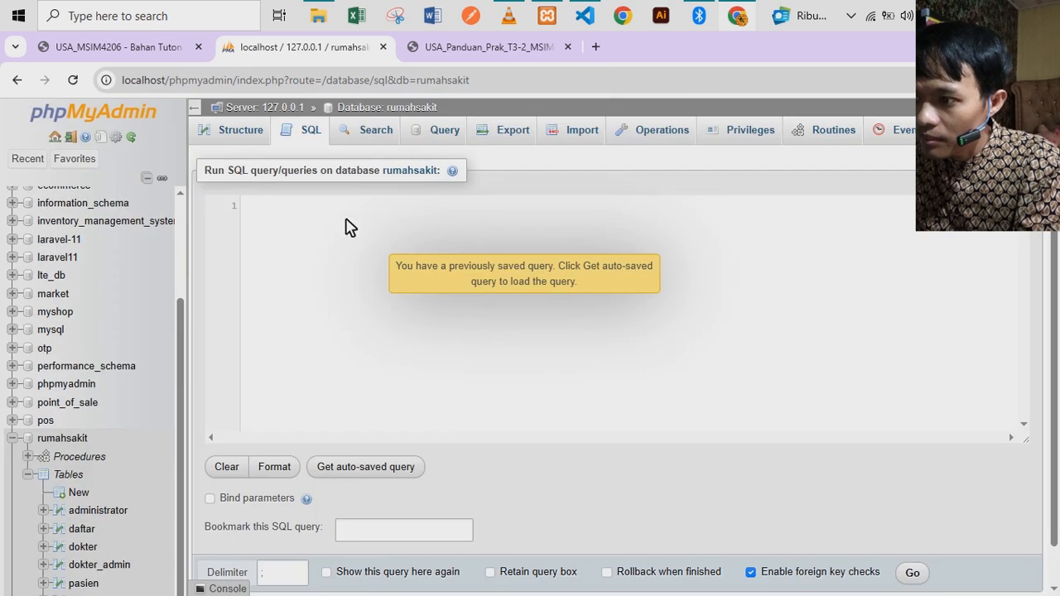
text(call)
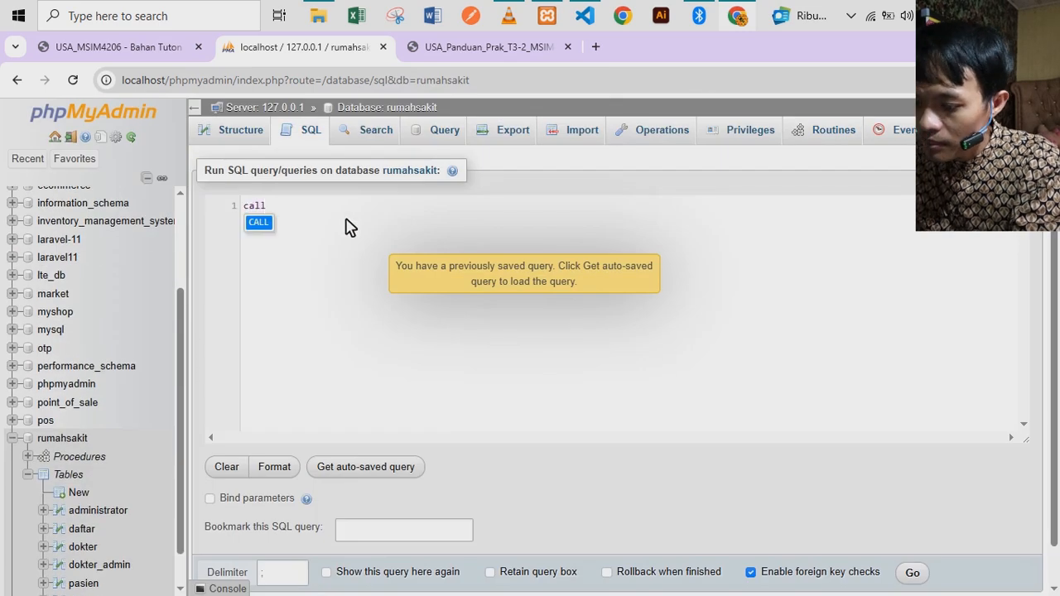
key(Return)
text(transaksi4;)
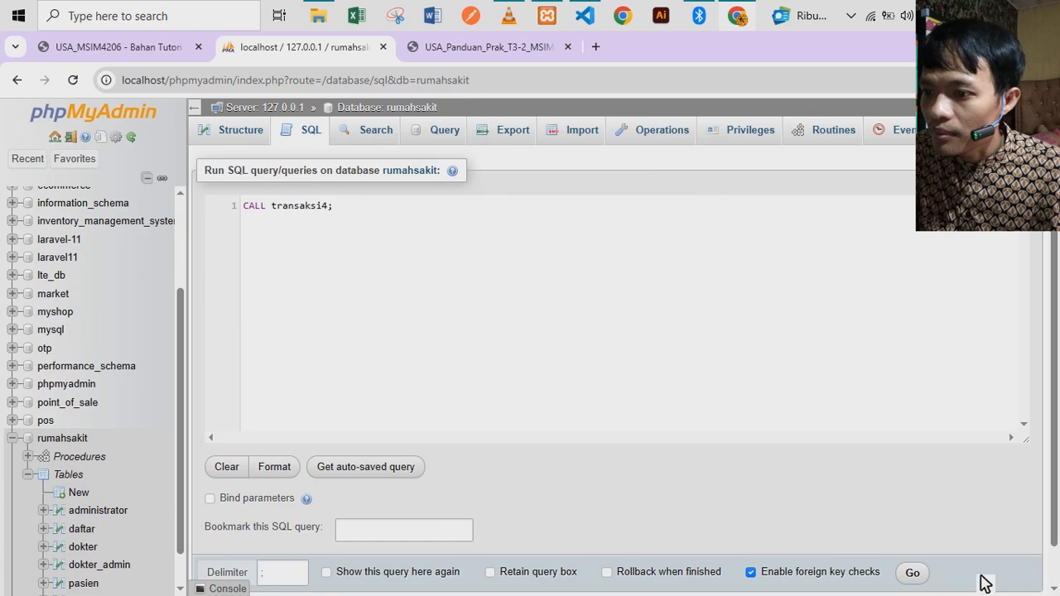
click(919, 574)
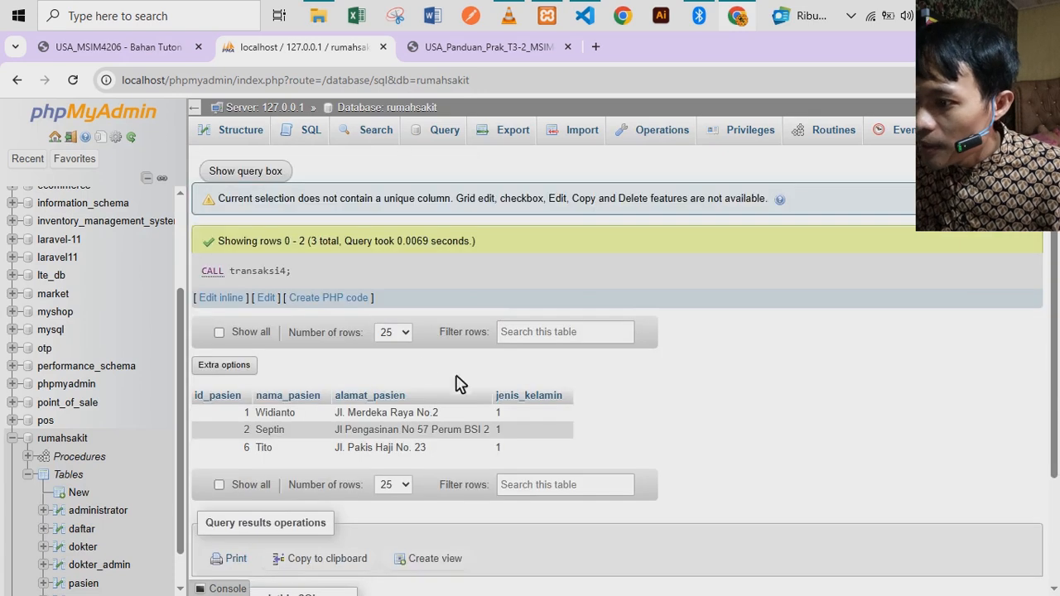
Check the nama_pasien value of id_pasien 2 in the rows returned by the transaksi4 call.
scroll(461, 383, down, 2)
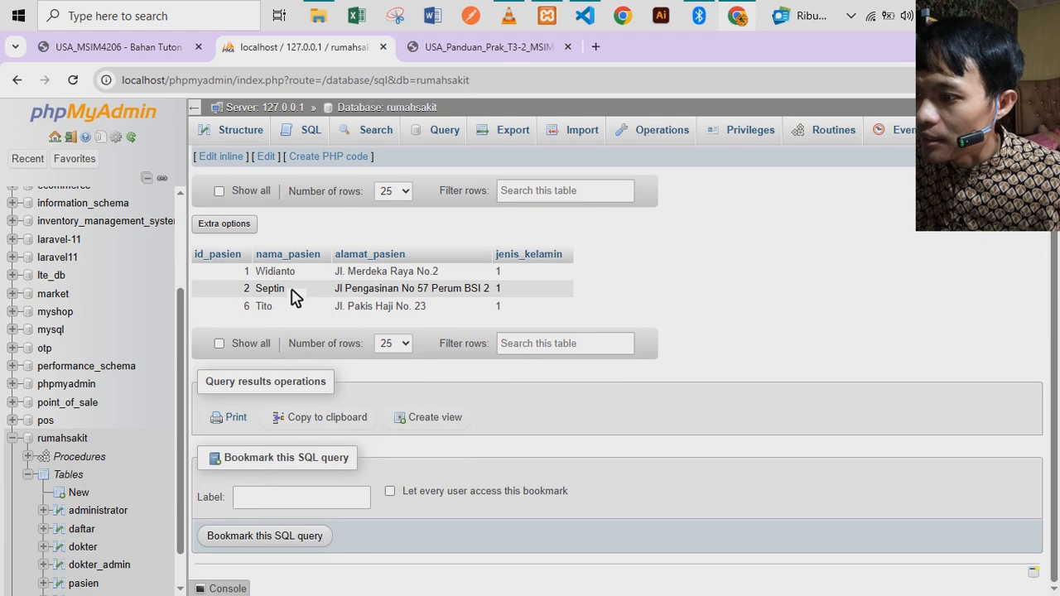
double_click(262, 297)
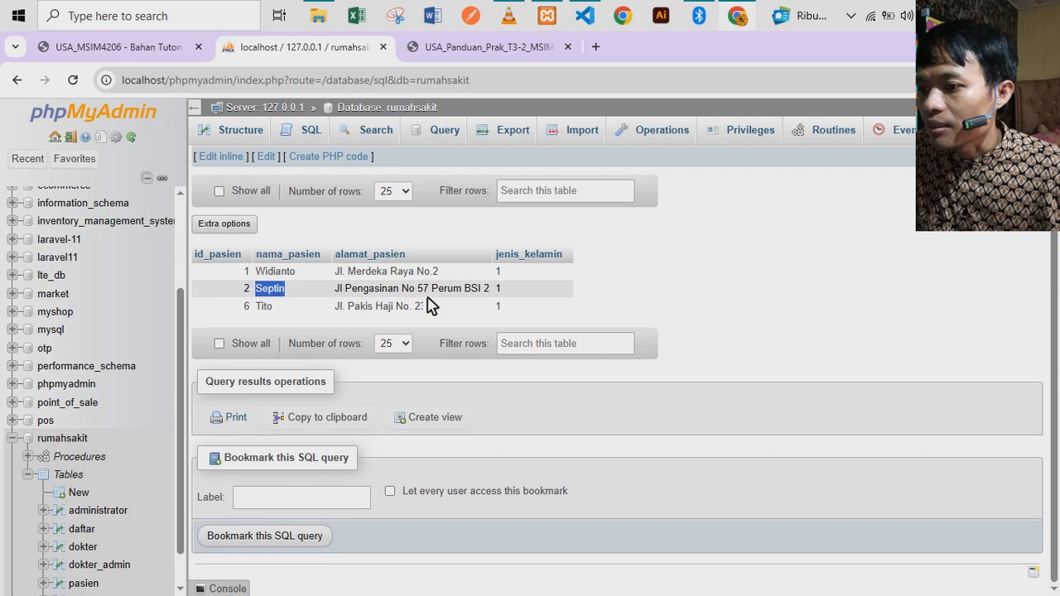
click(621, 296)
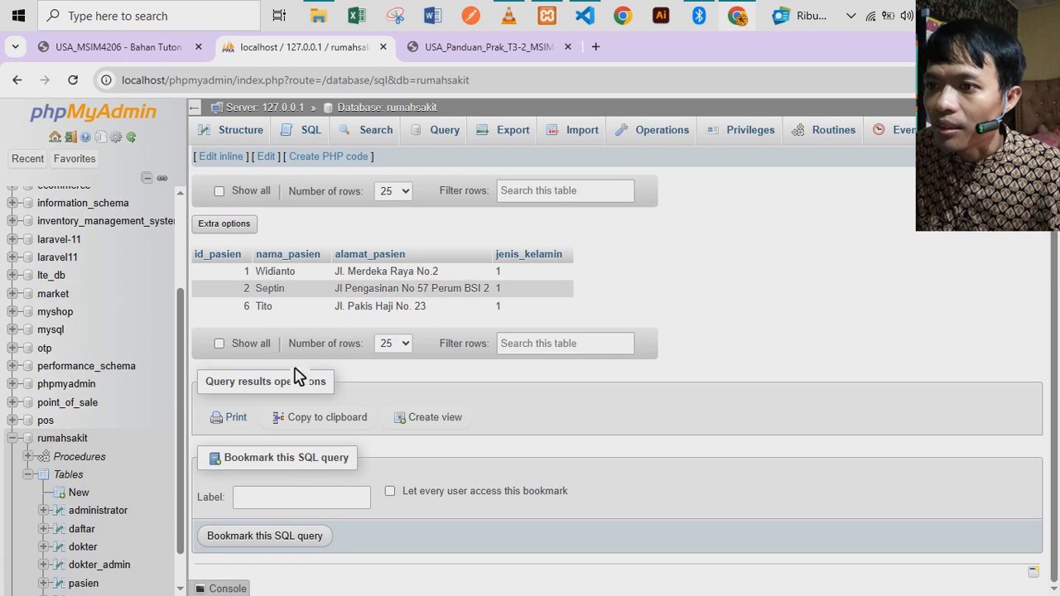
Look through the CHECKPOINT block with SAVEPOINT POINT1 in data.sql in VS Code, and return to phpMyAdmin.
click(585, 23)
scroll(417, 388, down, 2)
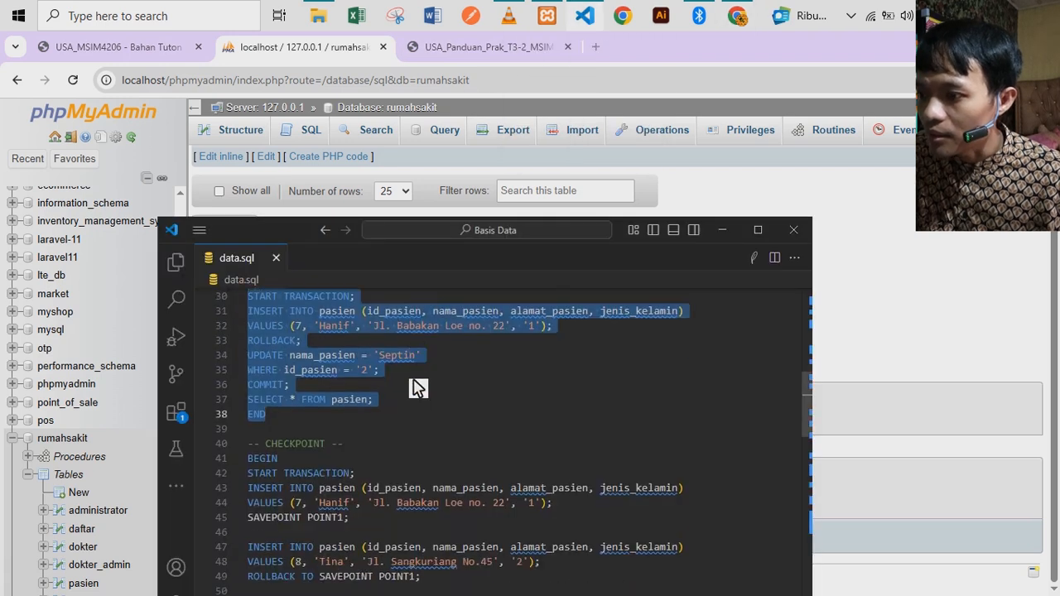
scroll(417, 388, down, 1)
scroll(417, 388, down, 1)
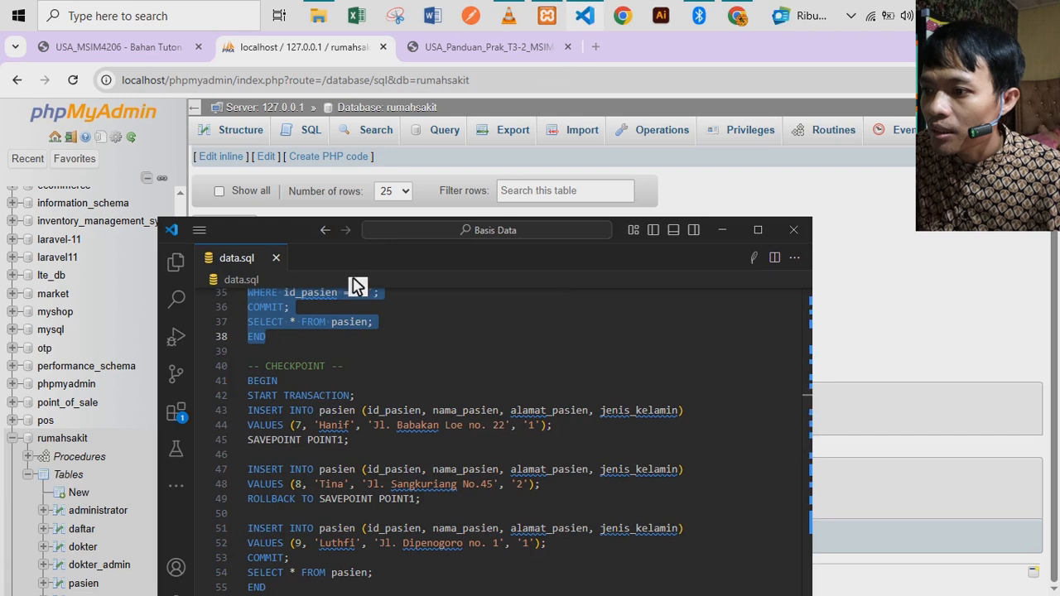
click(328, 48)
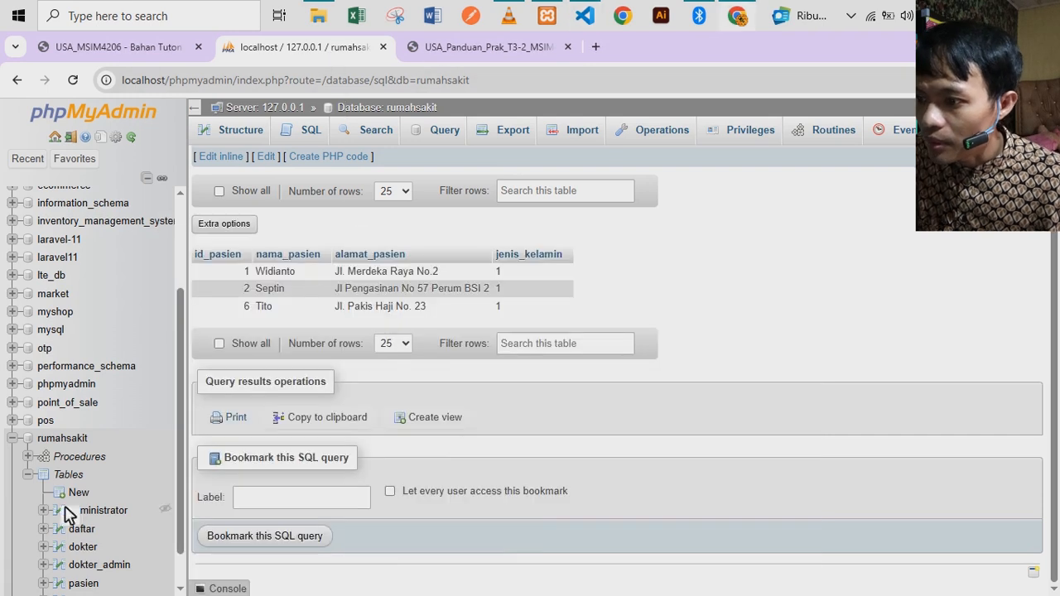
Start a new routine in the rumahsakit database, name it transaksi5, and remove its empty parameter row.
click(80, 458)
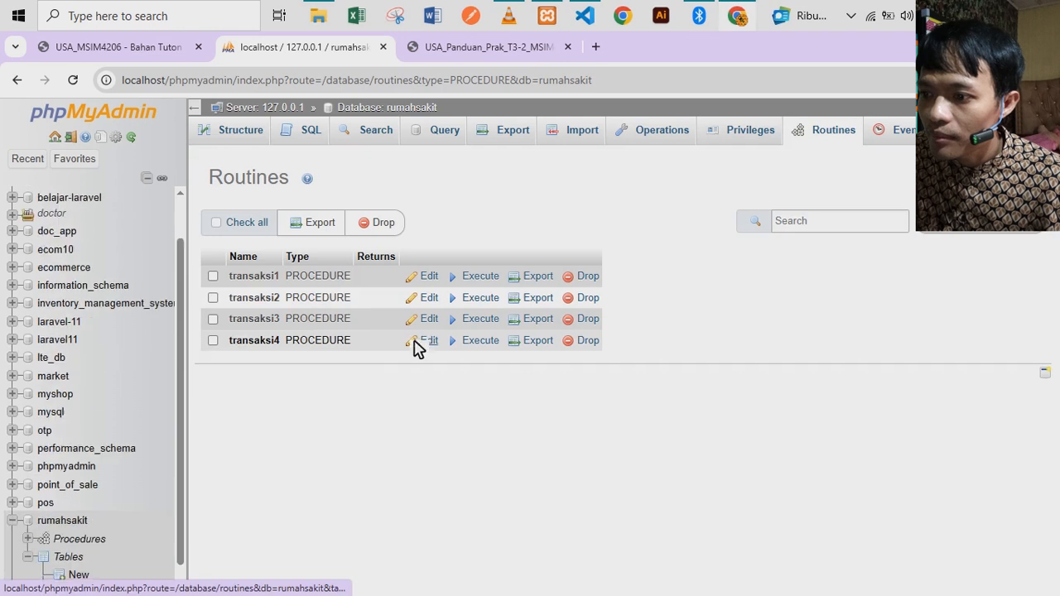
click(967, 223)
click(428, 294)
text(transaksi5)
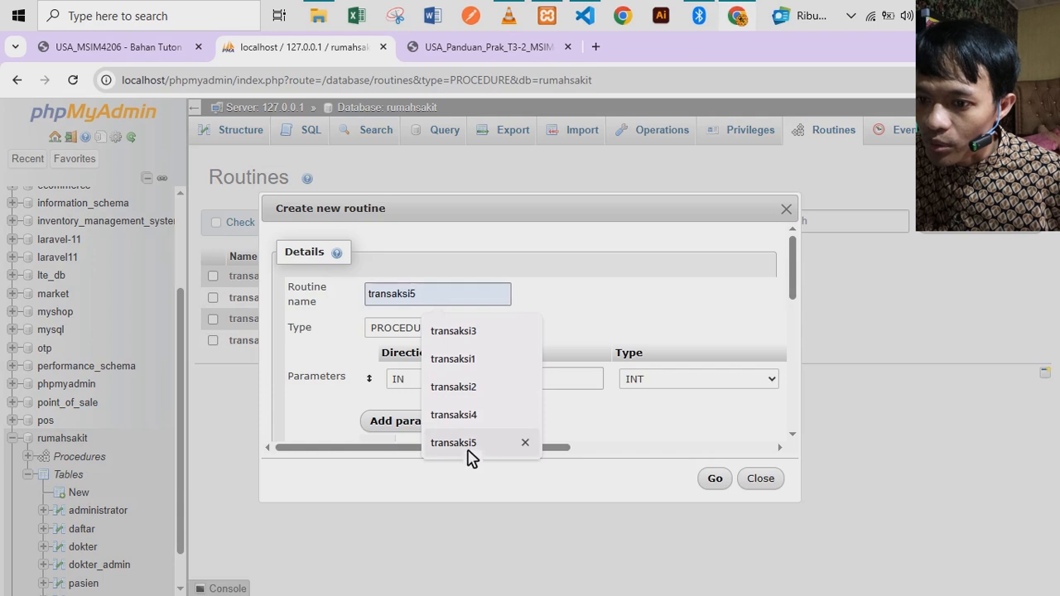
click(469, 444)
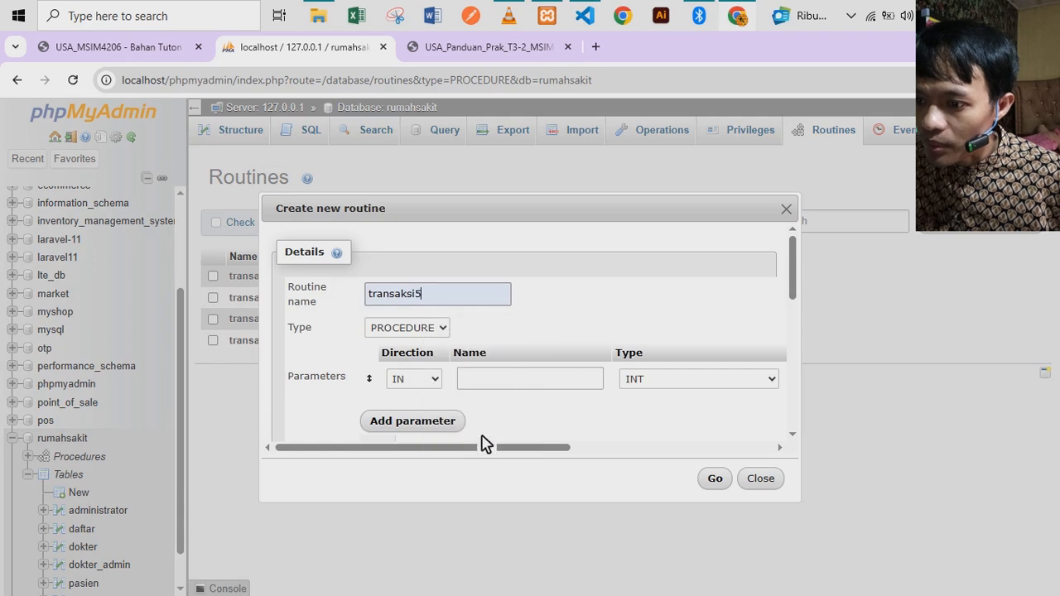
drag(502, 448, 710, 444)
click(763, 383)
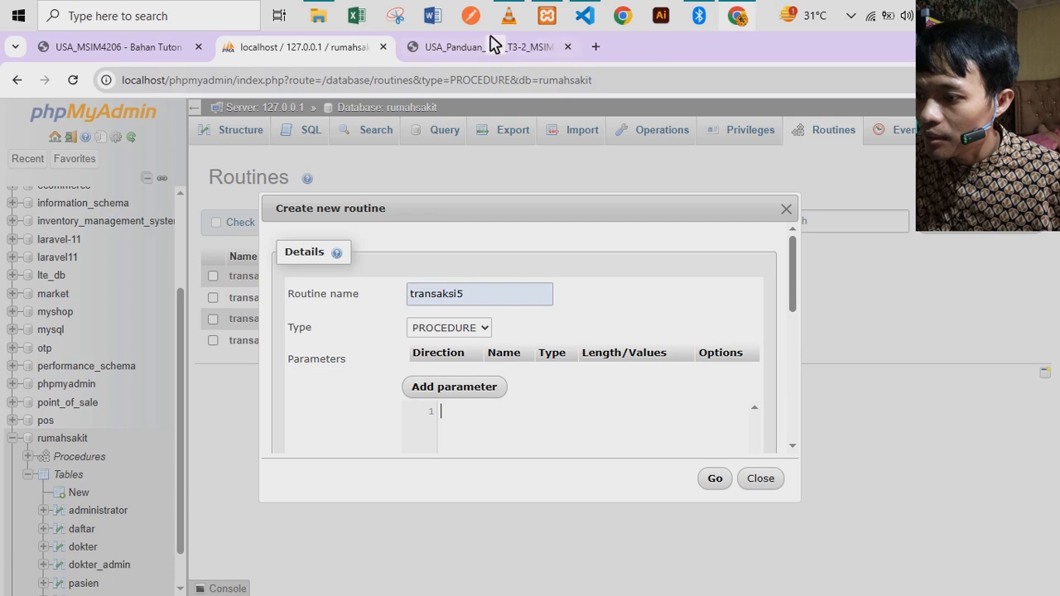
Copy the CHECKPOINT block from BEGIN to END in data.sql in VS Code into the new routine's definition in phpMyAdmin.
click(584, 20)
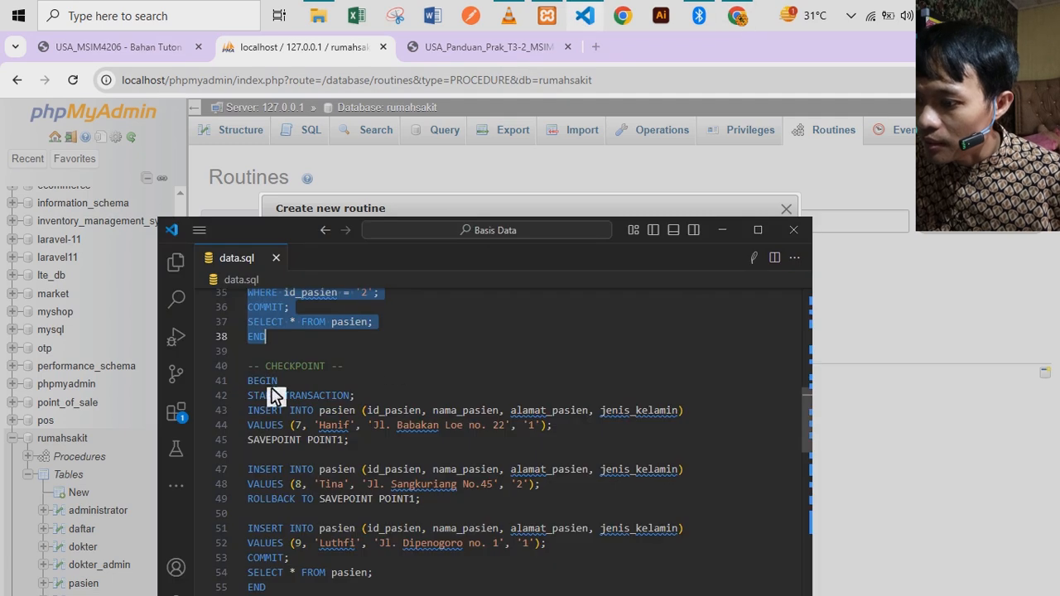
drag(248, 381, 414, 579)
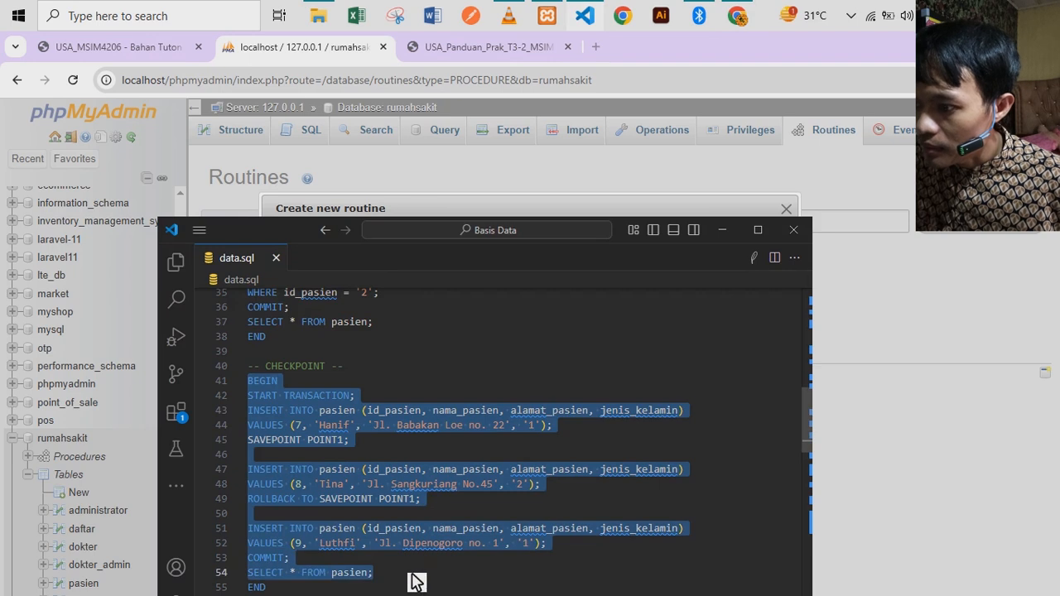
click(414, 585)
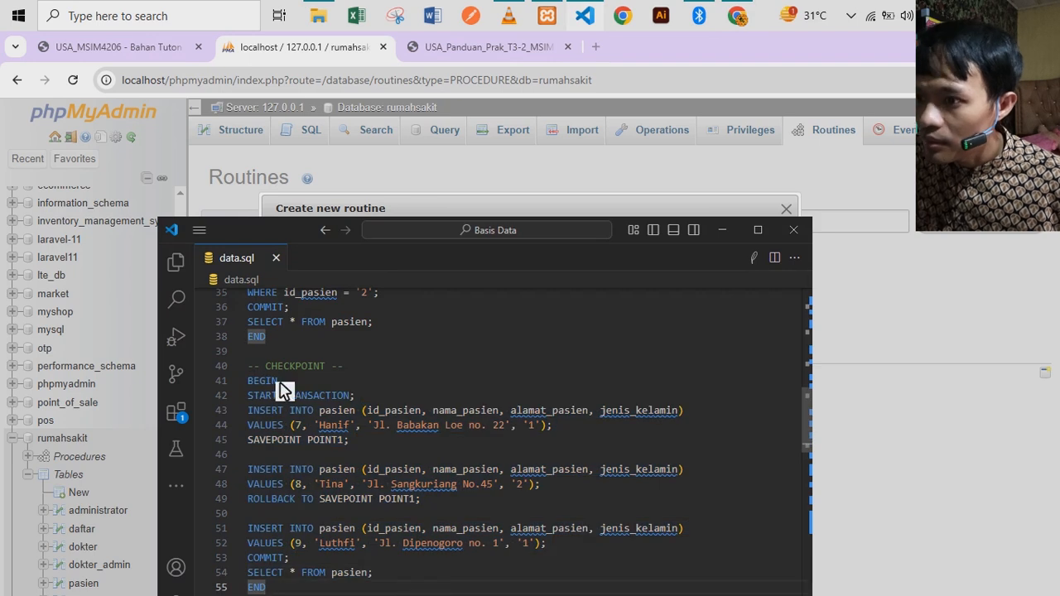
shift+click(253, 383)
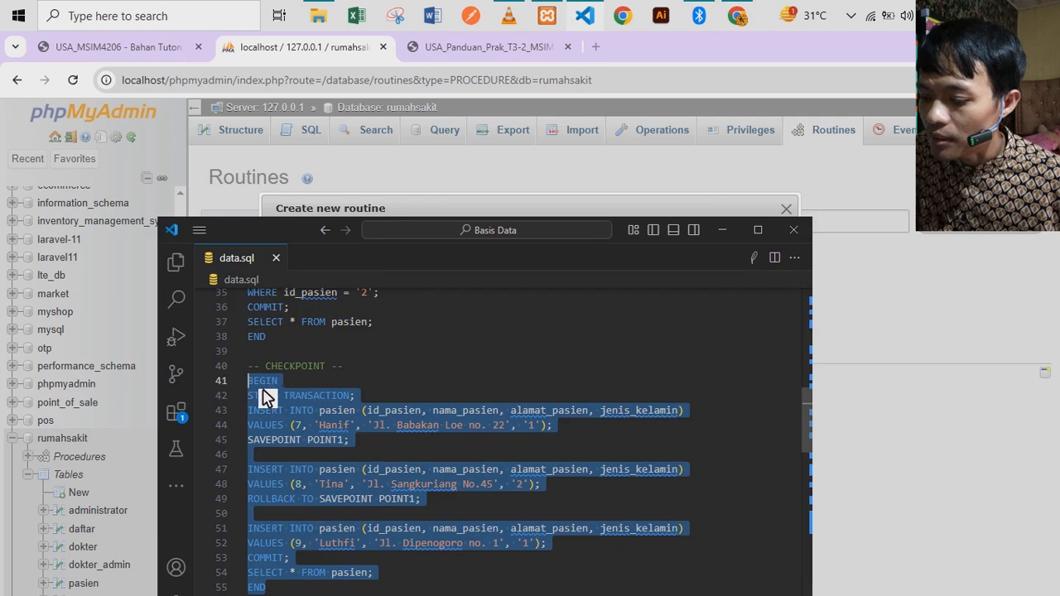
click(489, 174)
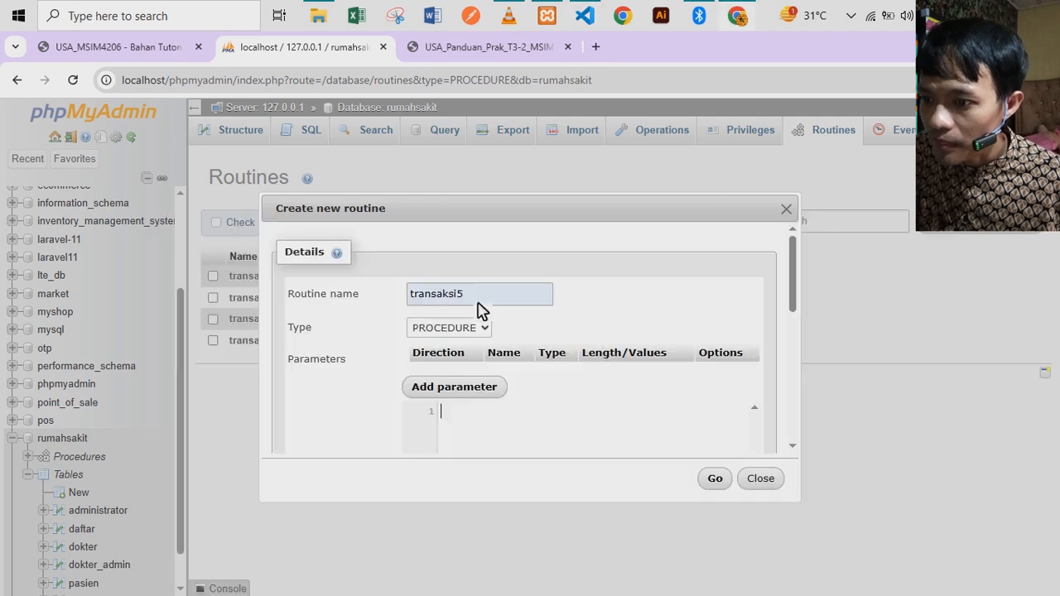
key(ctrl+v)
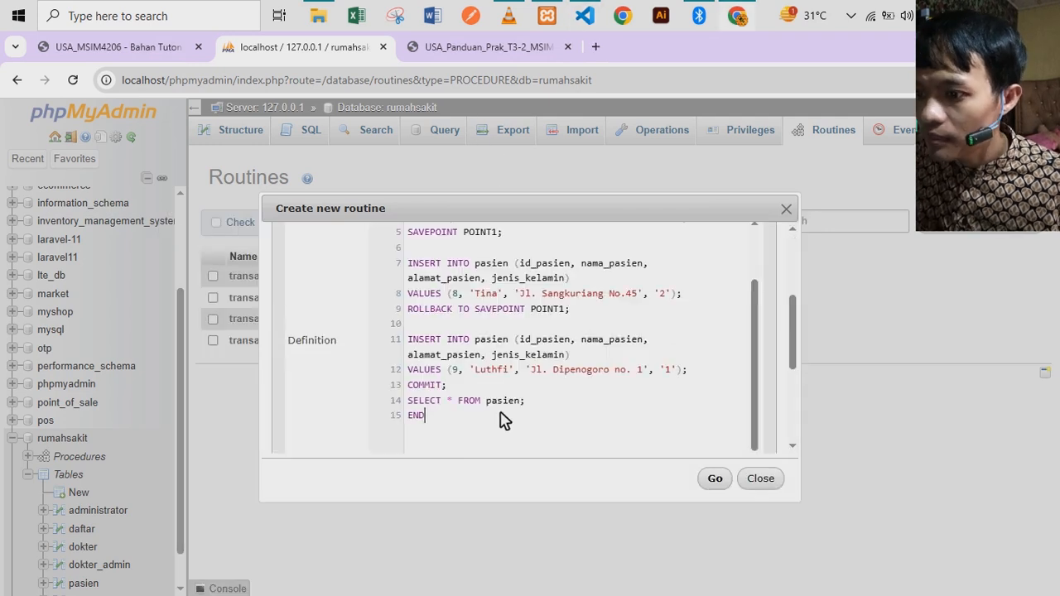
Review the pasted savepoint statements in the definition and create the transaksi5 procedure.
scroll(481, 381, up, 2)
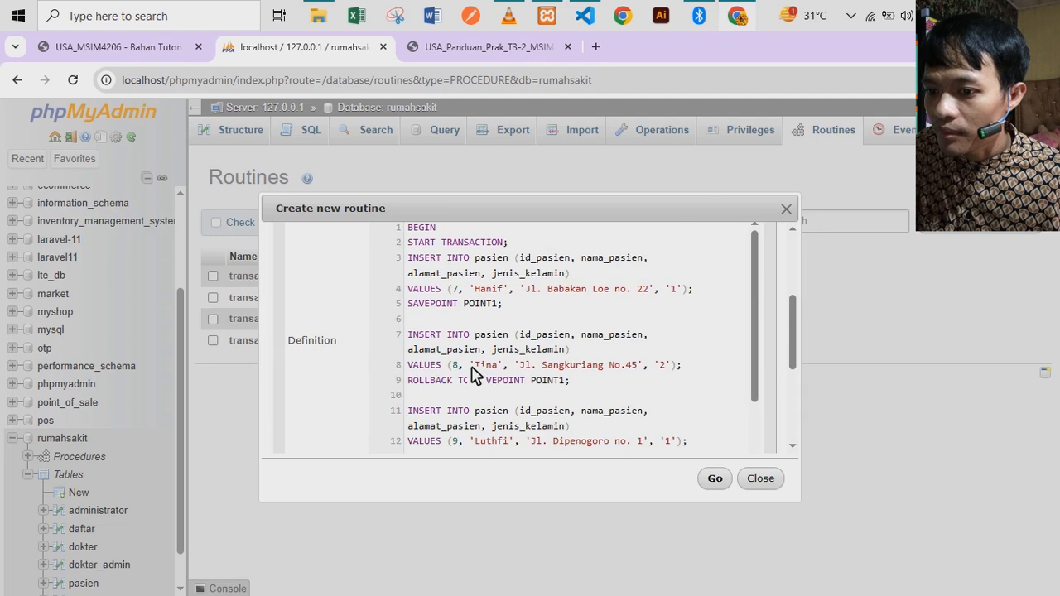
scroll(476, 375, up, 2)
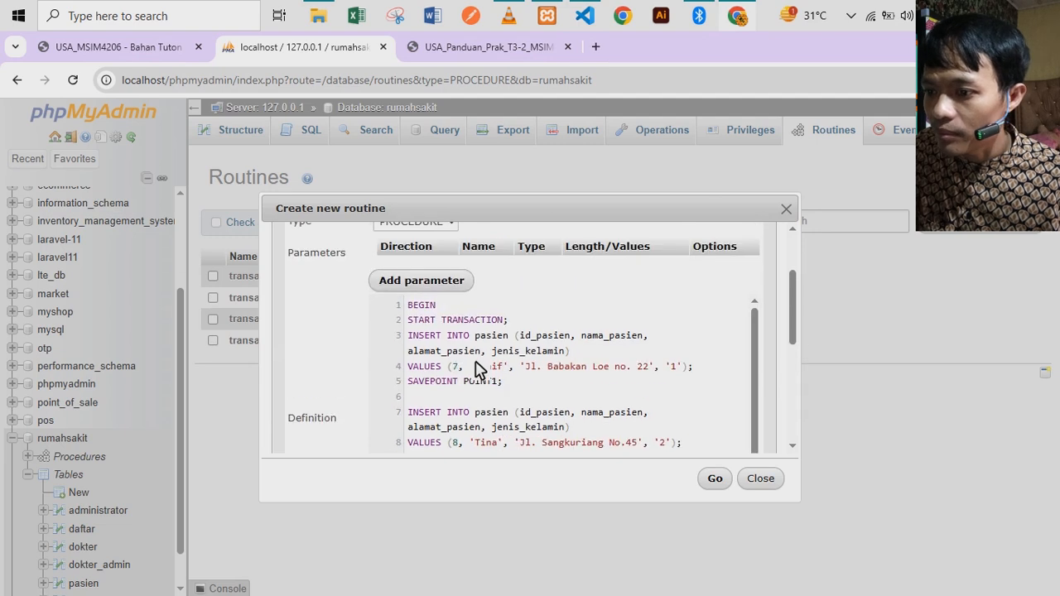
scroll(479, 369, down, 2)
click(714, 480)
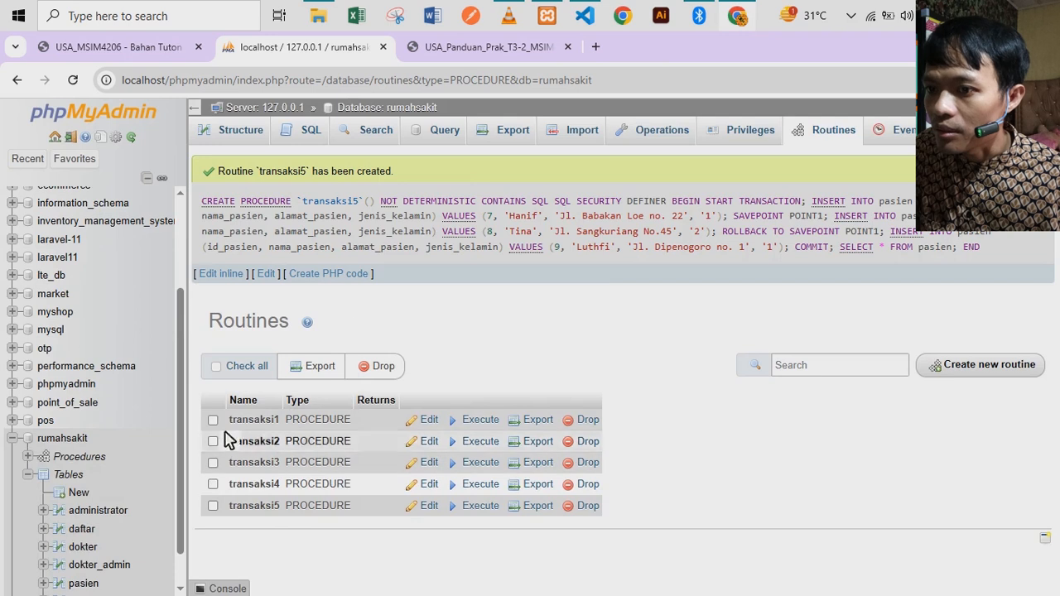
Leave the routines page for the rumahsakit SQL query editor, discarding unsaved changes.
click(253, 131)
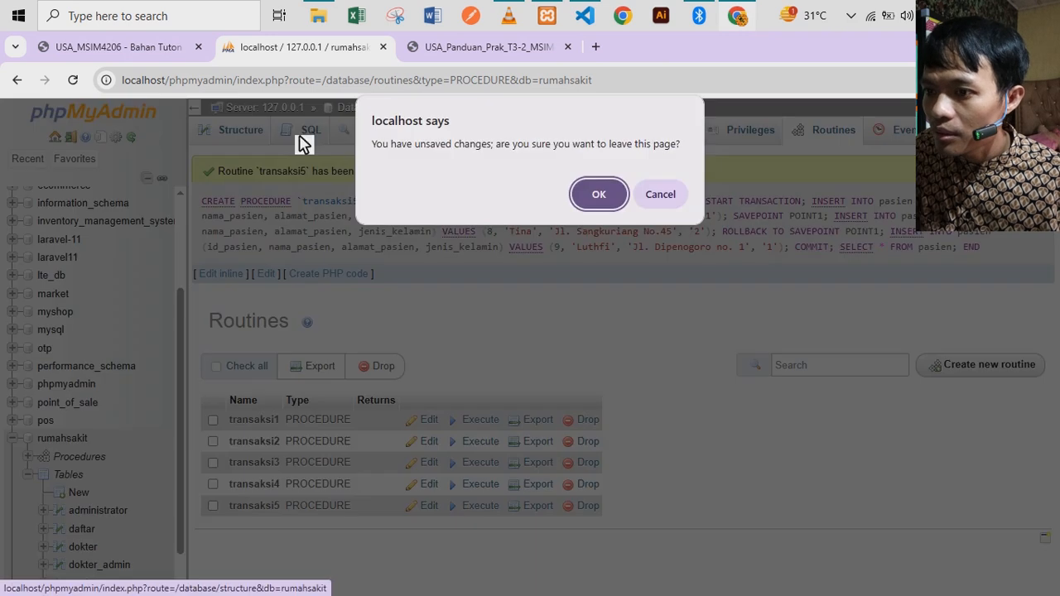
click(660, 194)
click(319, 137)
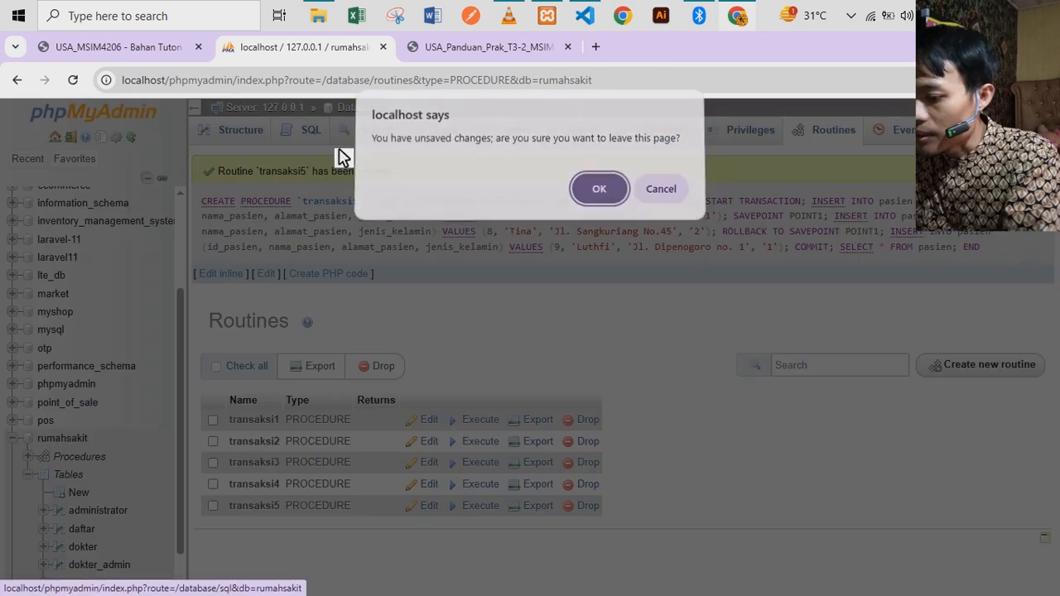
click(585, 198)
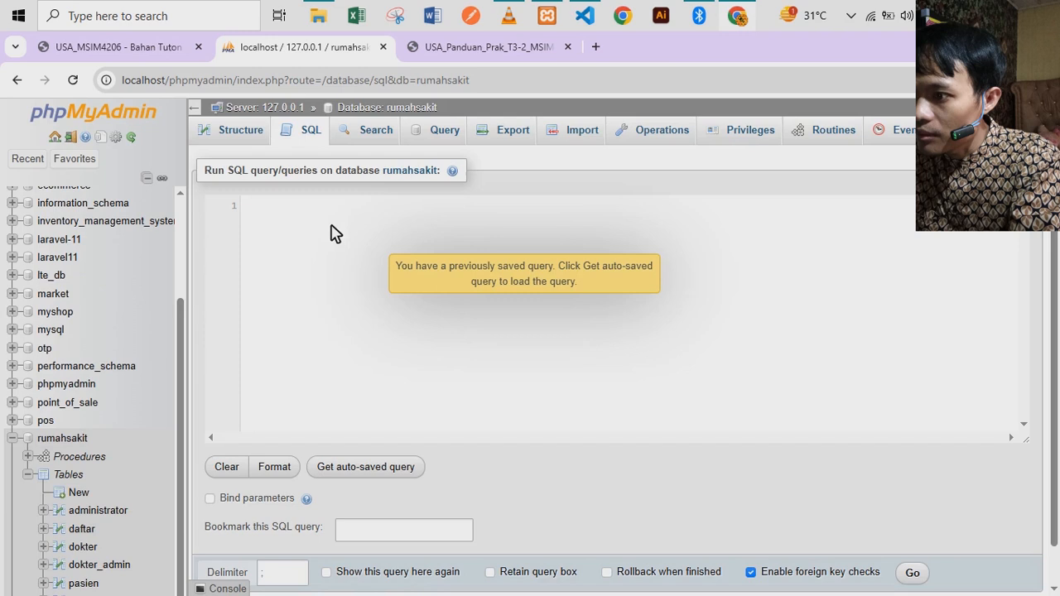
text(tr)
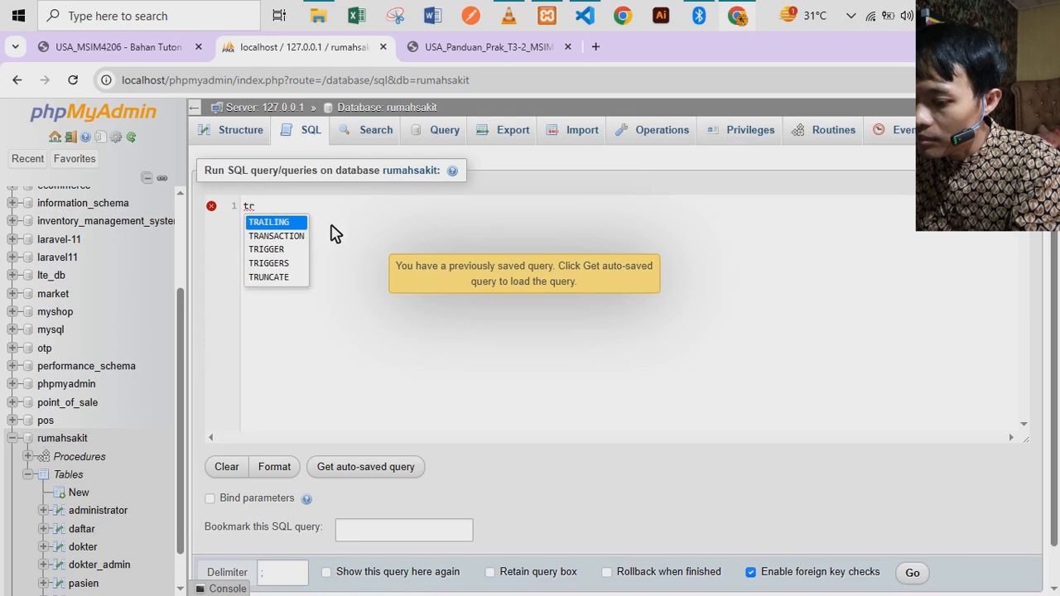
text(==)
key(BackSpace)
key(BackSpace)
key(BackSpace)
key(BackSpace)
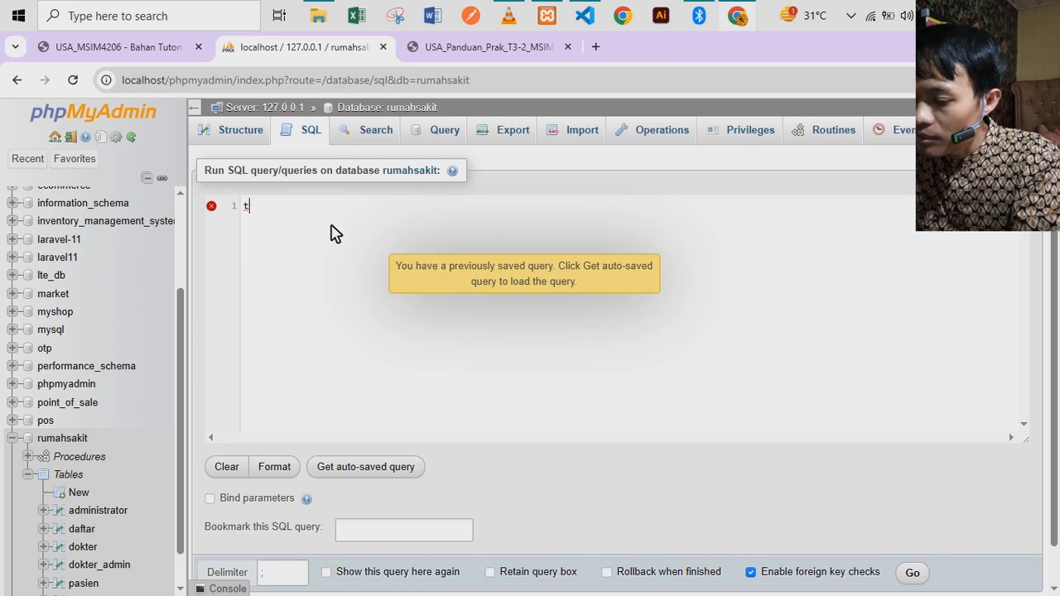
Run the query CALL transaksi5; on the rumahsakit database.
text(call)
key(Return)
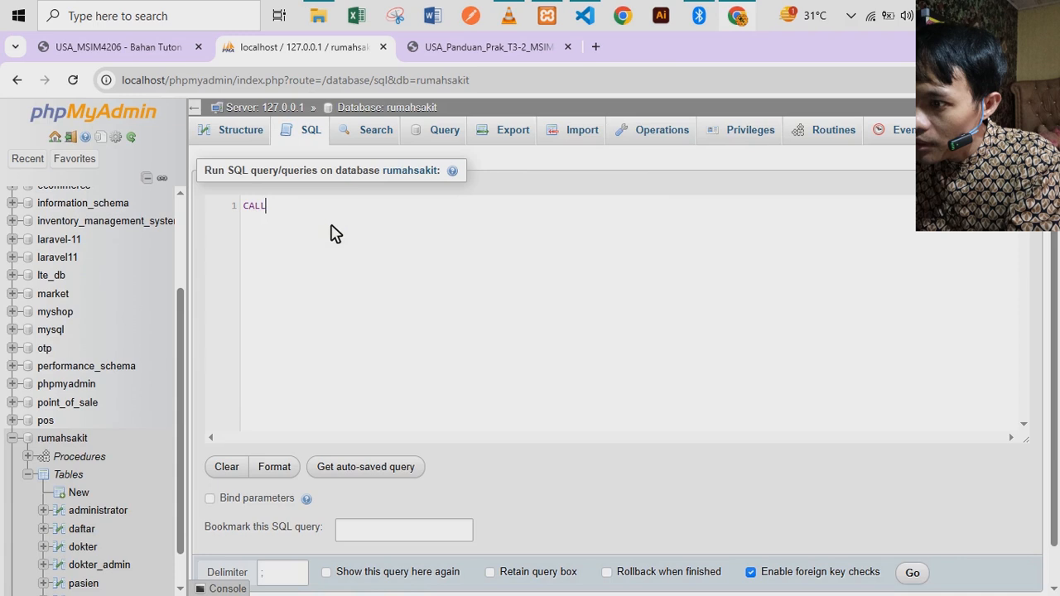
text(trans)
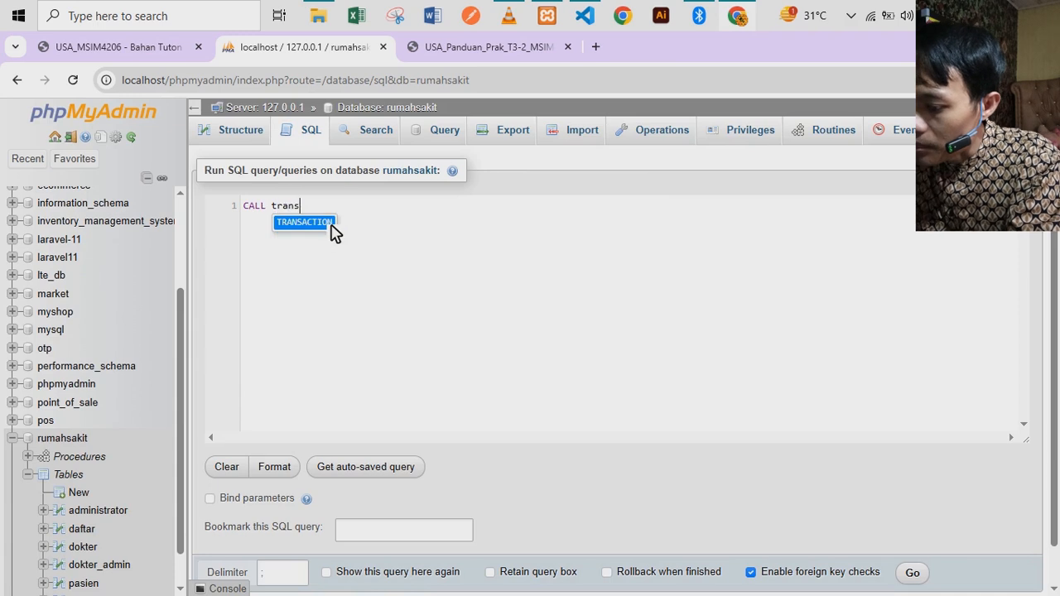
text(aksi5;)
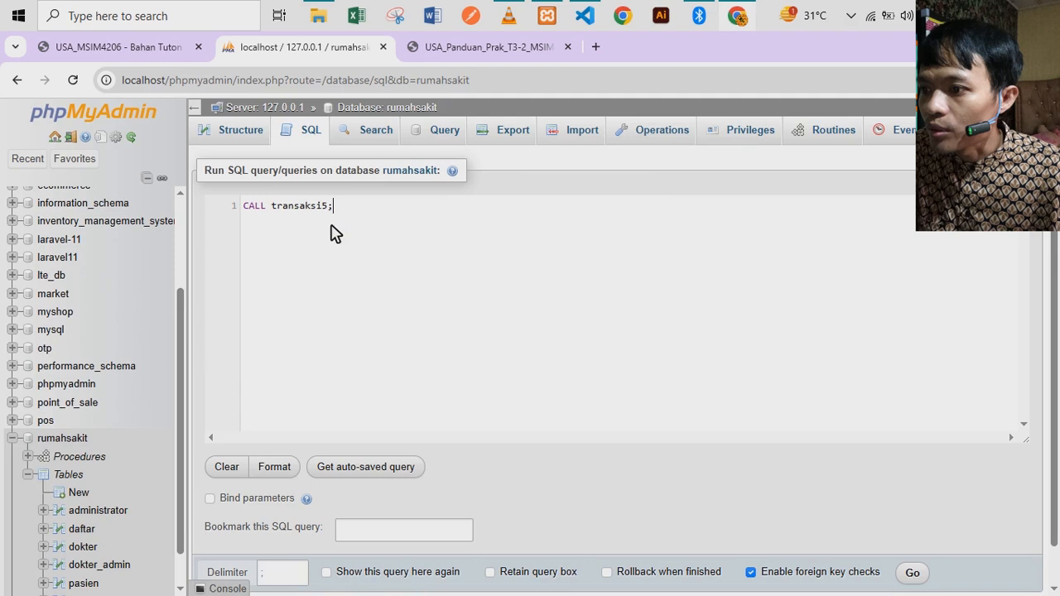
click(912, 572)
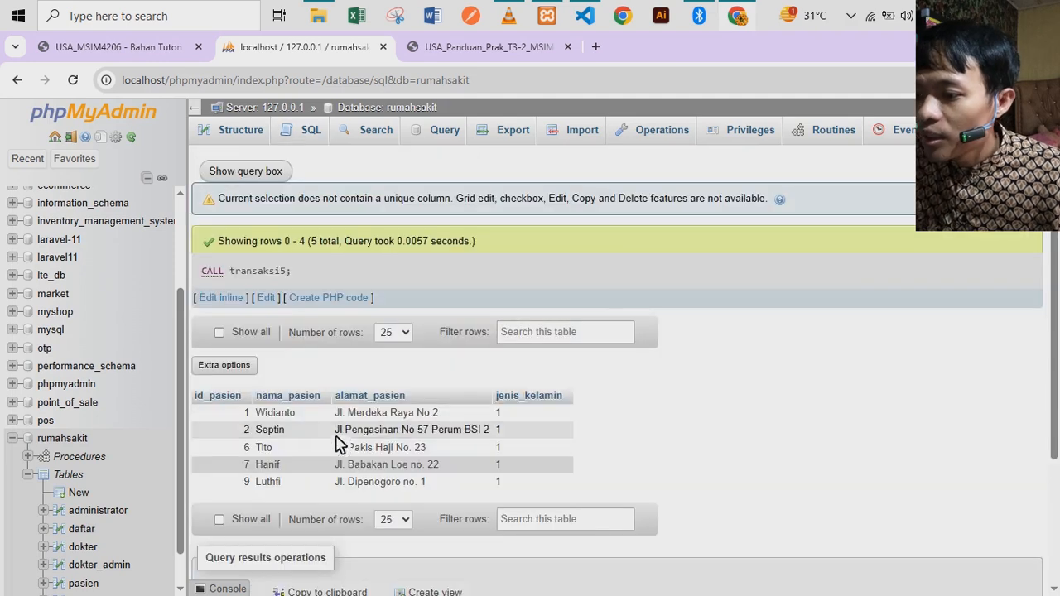
Compare the rows returned by the transaksi5 call with the inserts and ROLLBACK TO SAVEPOINT POINT1 in data.sql in VS Code.
scroll(278, 484, down, 1)
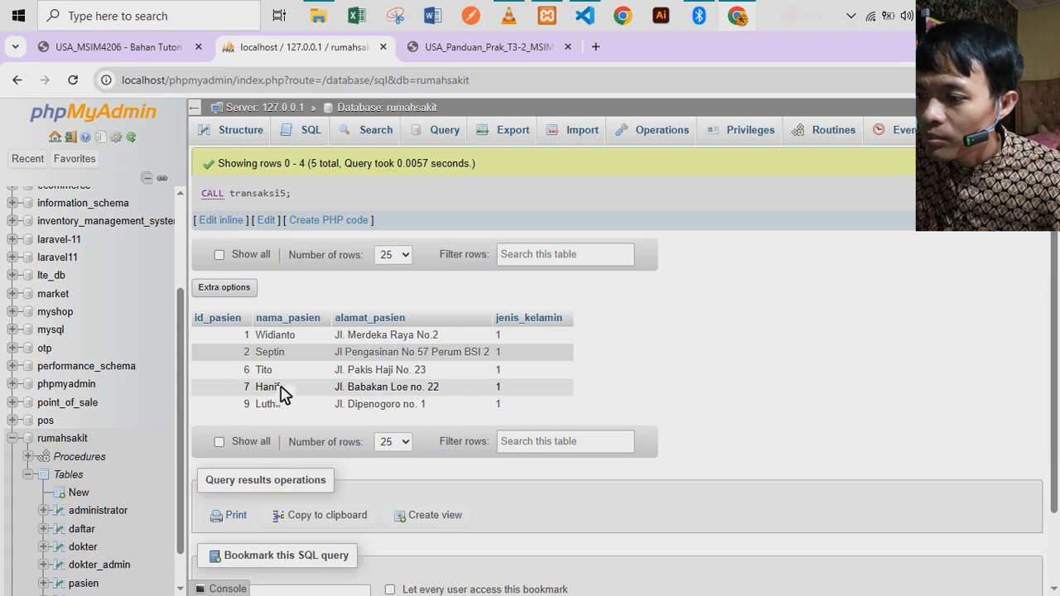
scroll(139, 507, down, 1)
scroll(203, 464, down, 1)
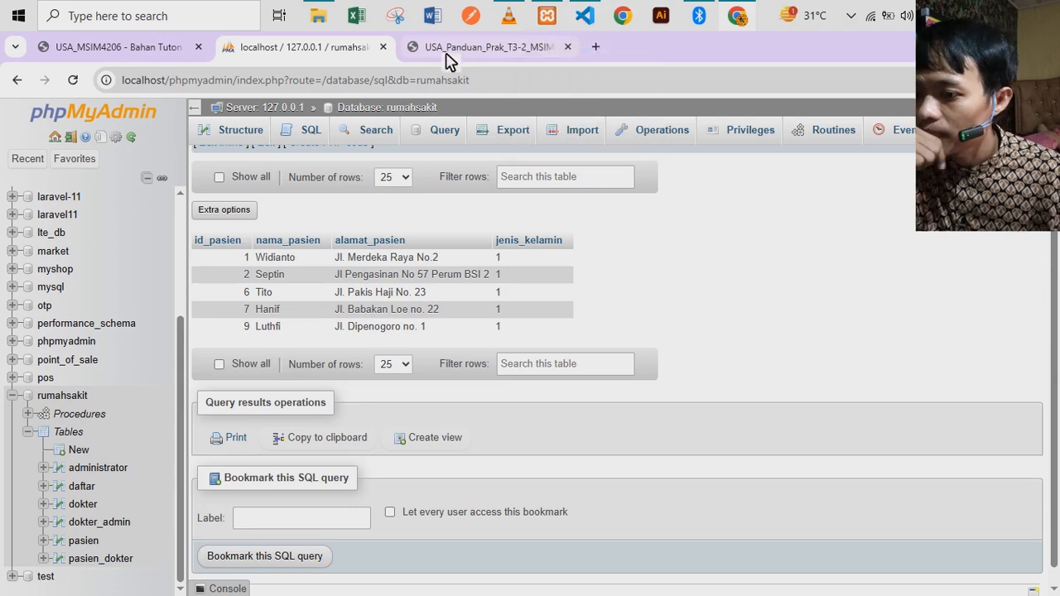
click(586, 16)
scroll(422, 418, down, 3)
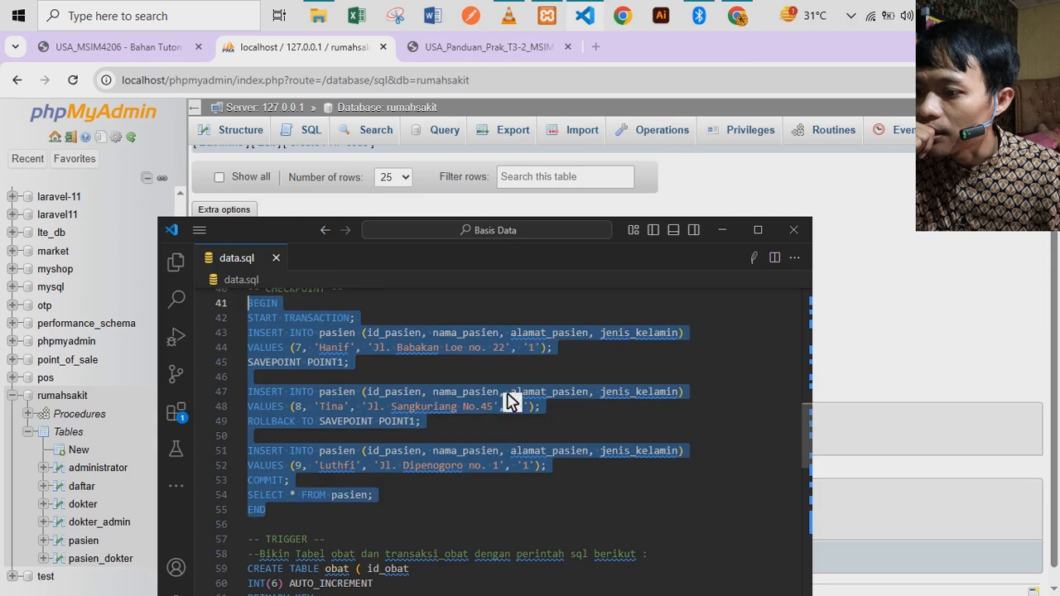
click(553, 426)
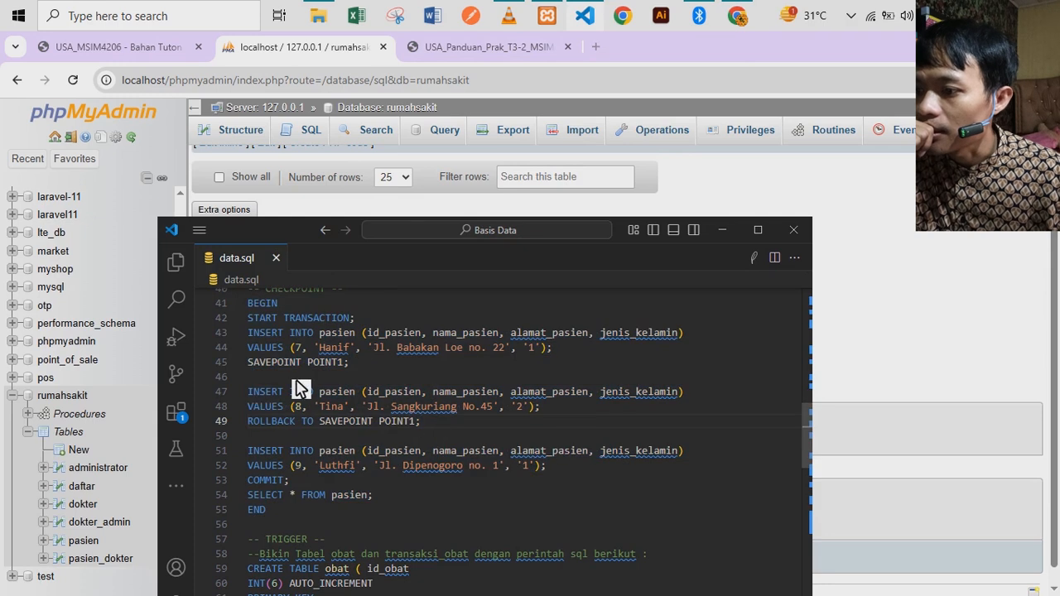
drag(377, 232, 504, 348)
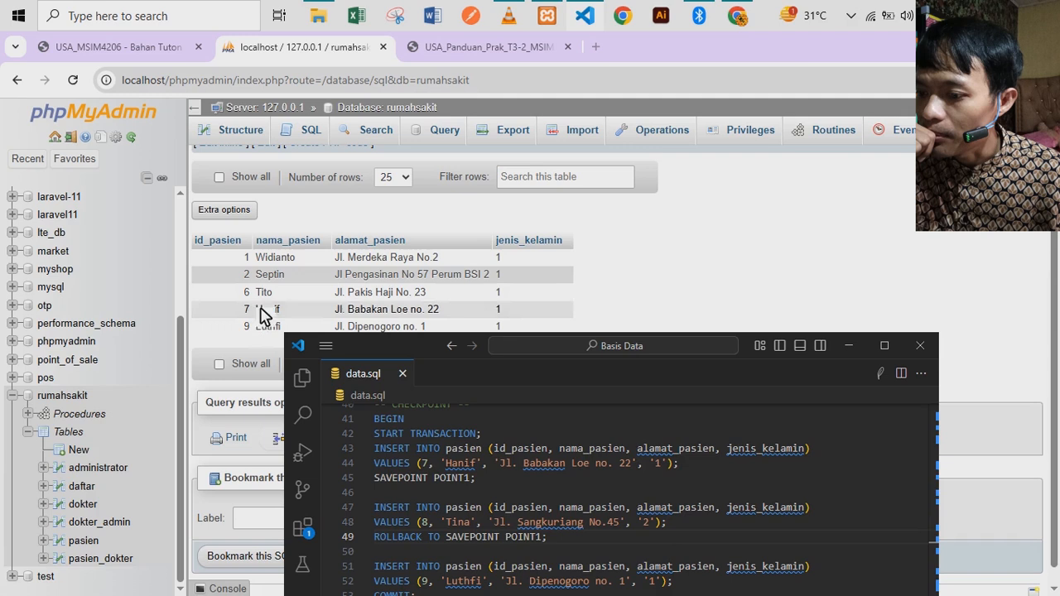
scroll(526, 484, down, 1)
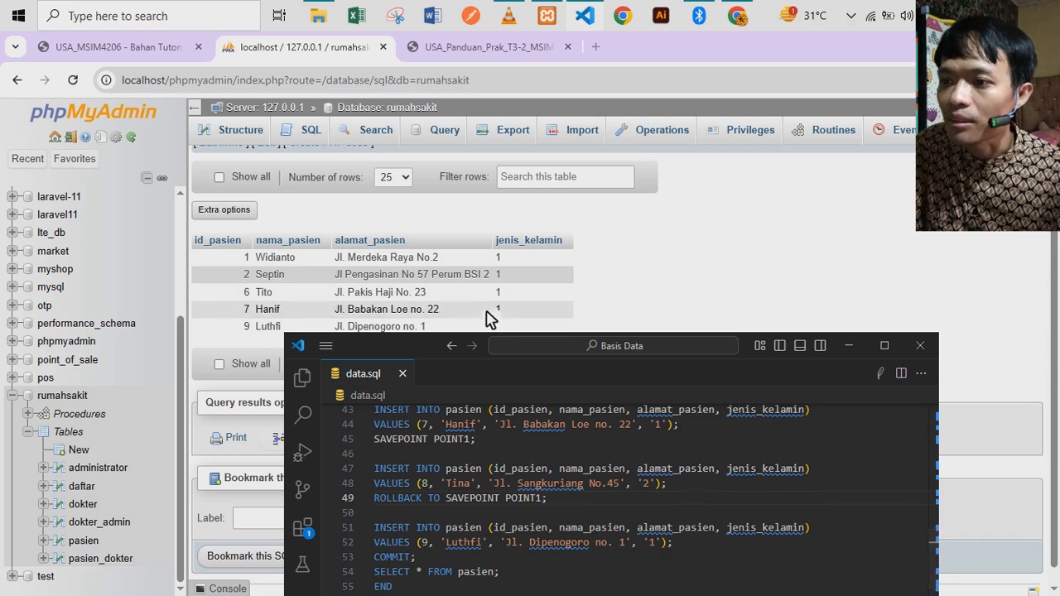
click(596, 303)
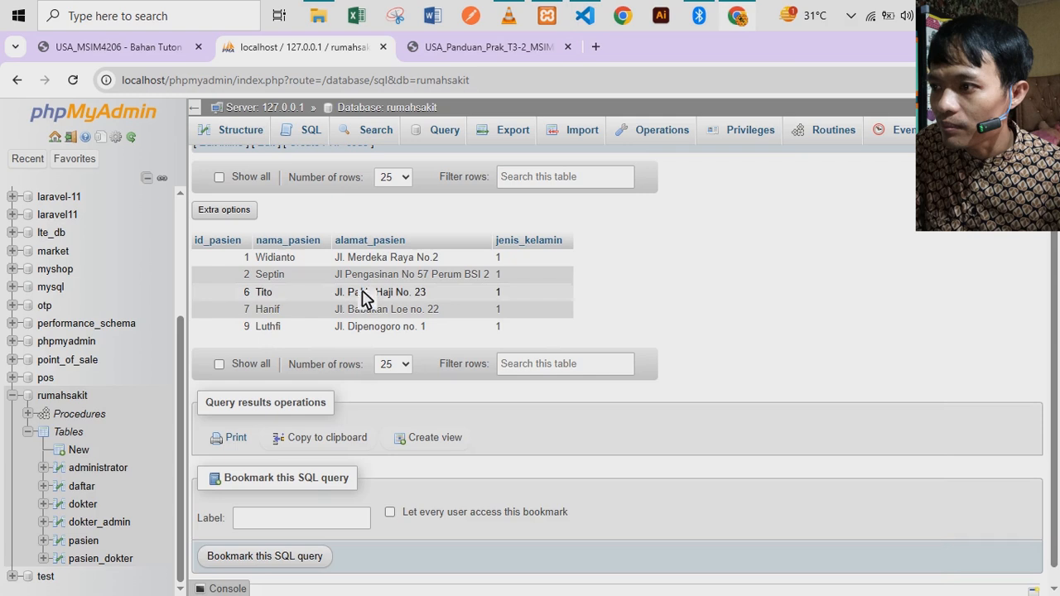
Look through the practicum guide PDF from the Check Point section to the Trigger section, and return to phpMyAdmin.
click(481, 47)
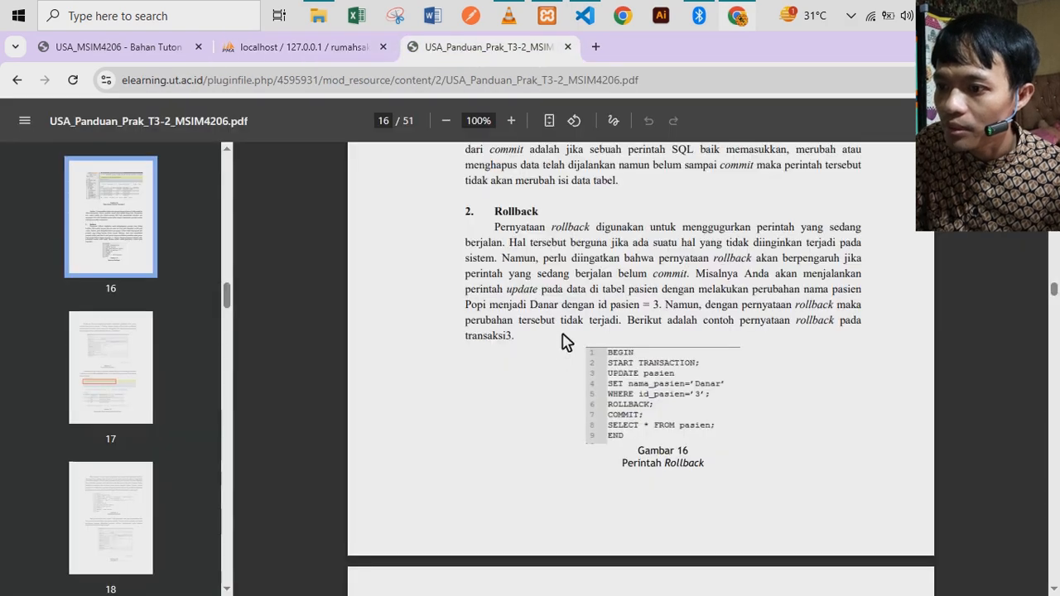
scroll(563, 339, down, 20)
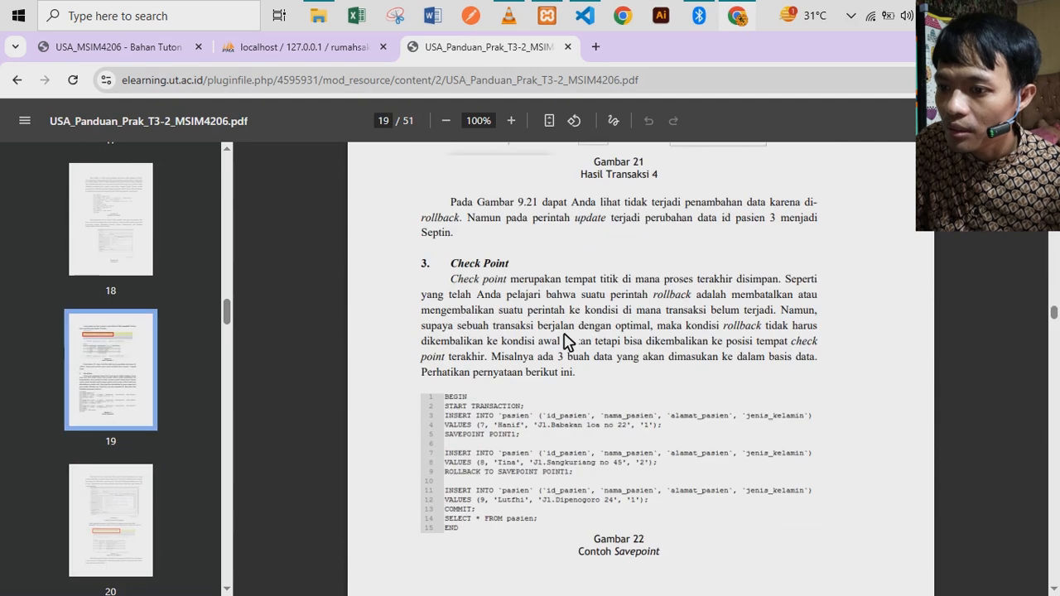
scroll(596, 356, down, 5)
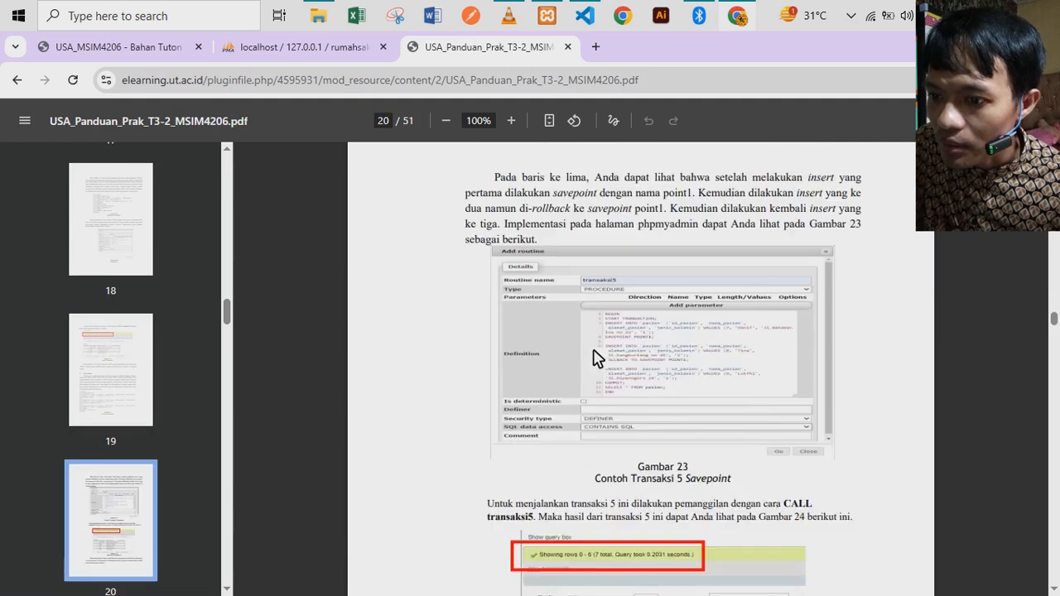
scroll(598, 356, down, 5)
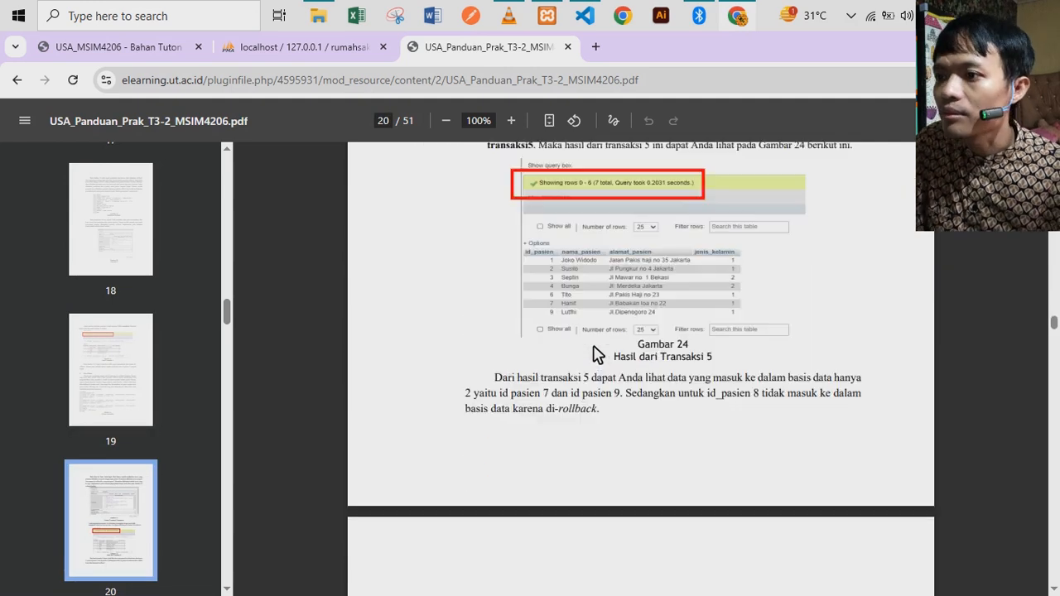
scroll(596, 354, down, 5)
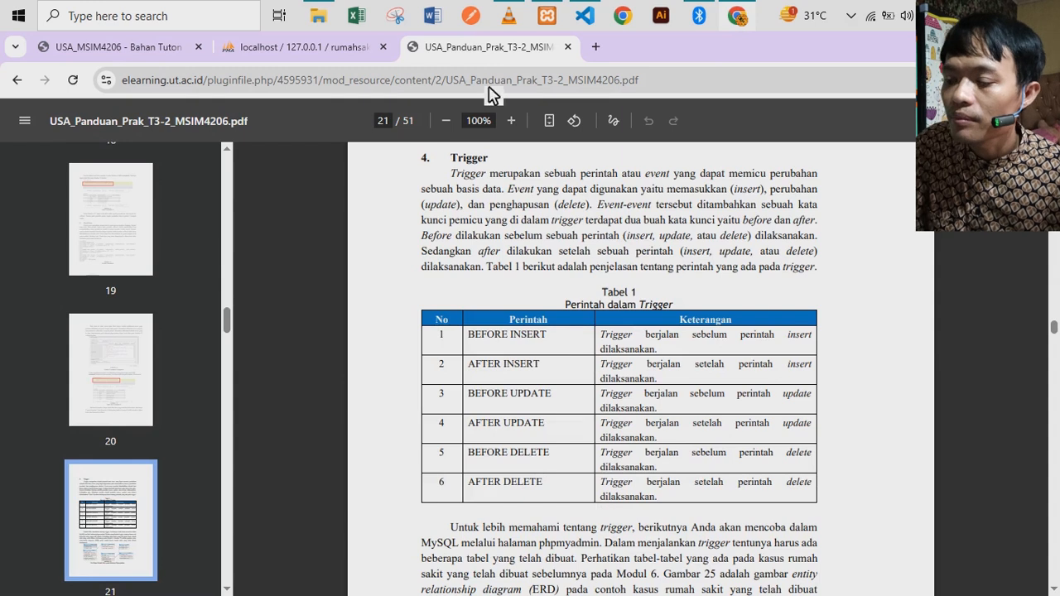
click(327, 55)
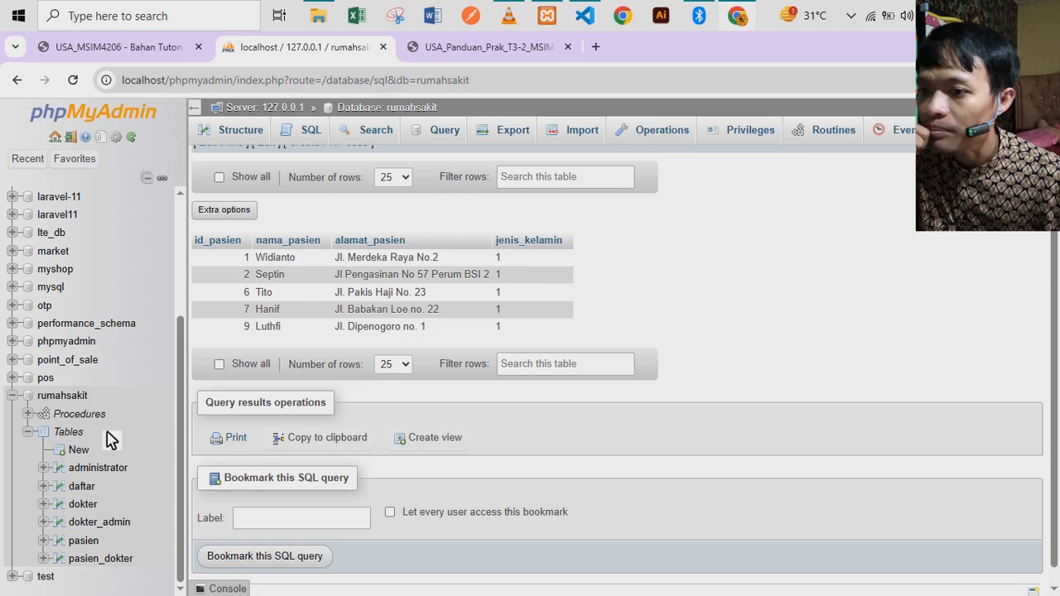
Open an empty SQL query editor for the rumahsakit database.
scroll(106, 447, down, 1)
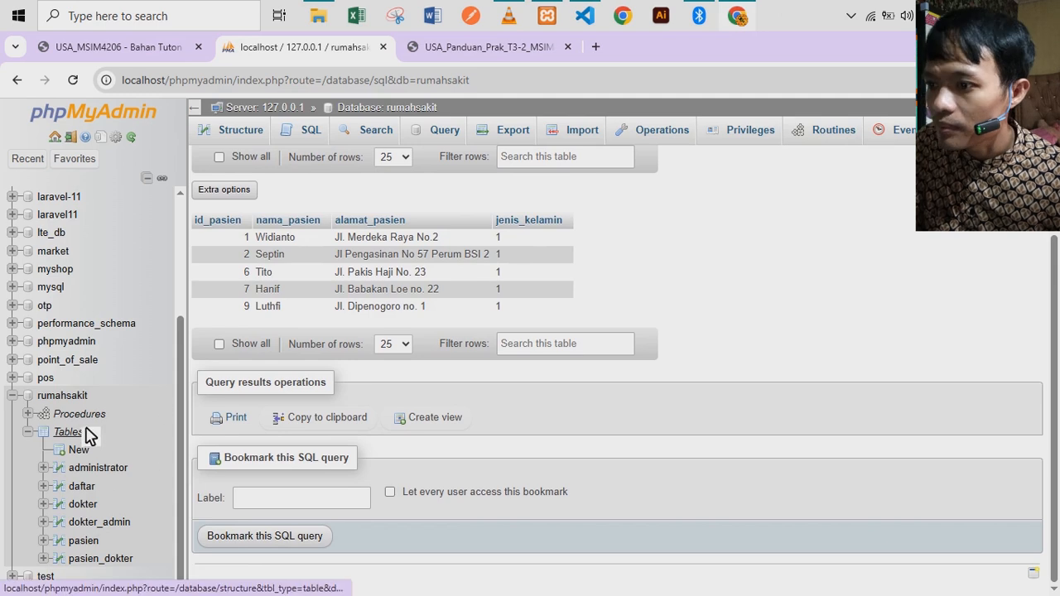
click(66, 396)
click(323, 141)
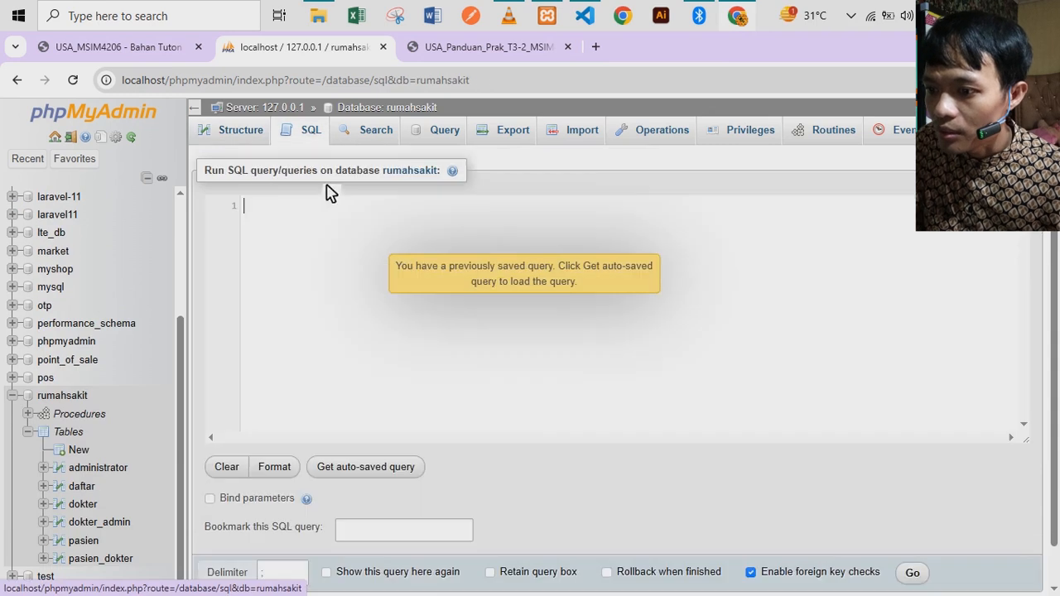
Switch to VS Code and copy the CREATE TABLE obat statement from the TRIGGER section of data.sql.
click(587, 23)
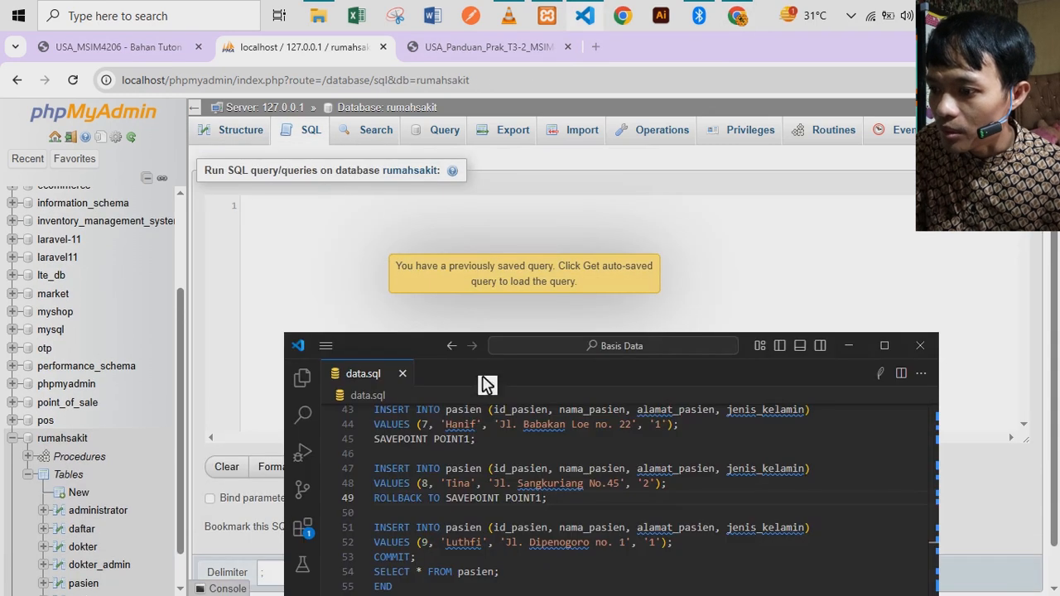
drag(433, 350, 346, 180)
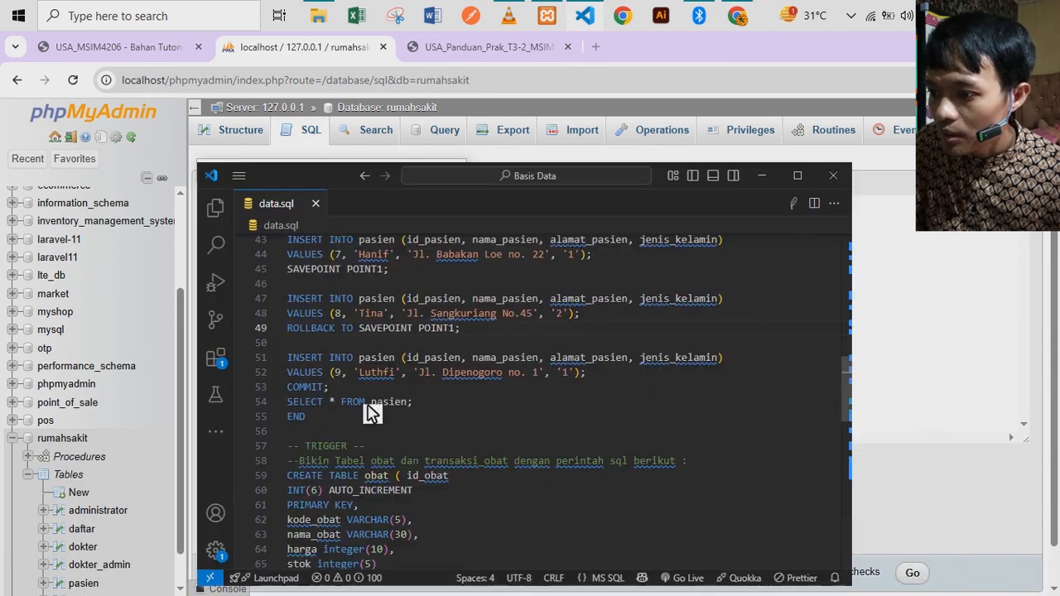
scroll(414, 439, down, 4)
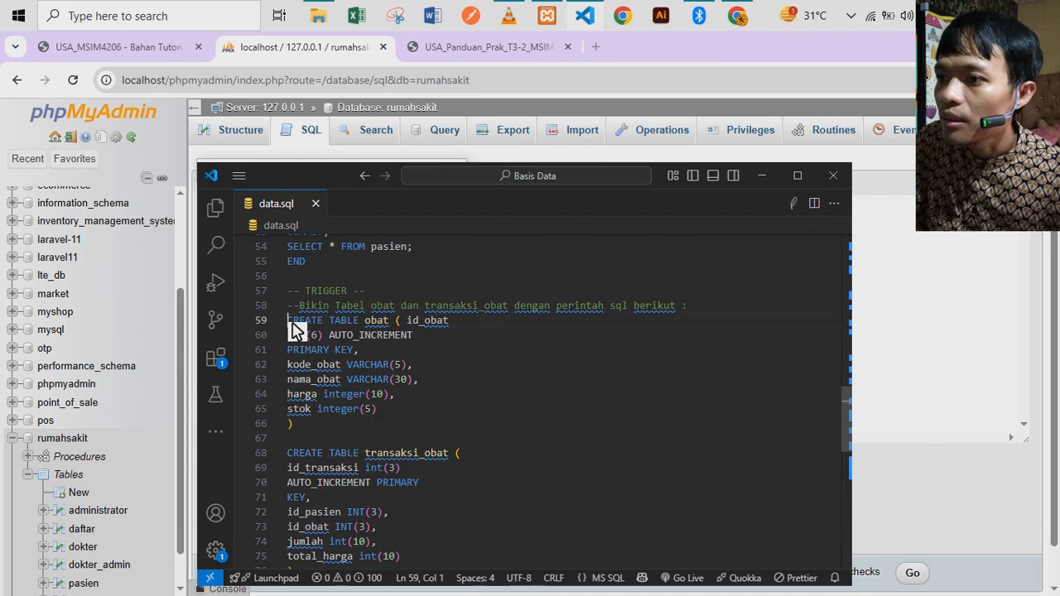
drag(290, 323, 325, 422)
key(ctrl+c)
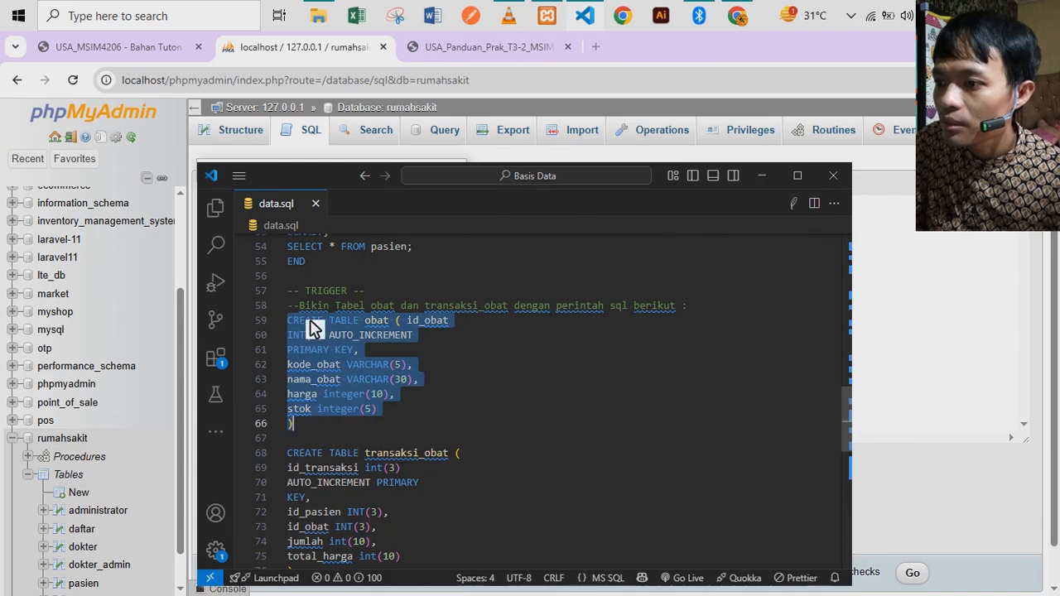
Switch to phpMyAdmin, run the copied CREATE TABLE obat statement on rumahsakit, and browse the new obat table.
click(332, 56)
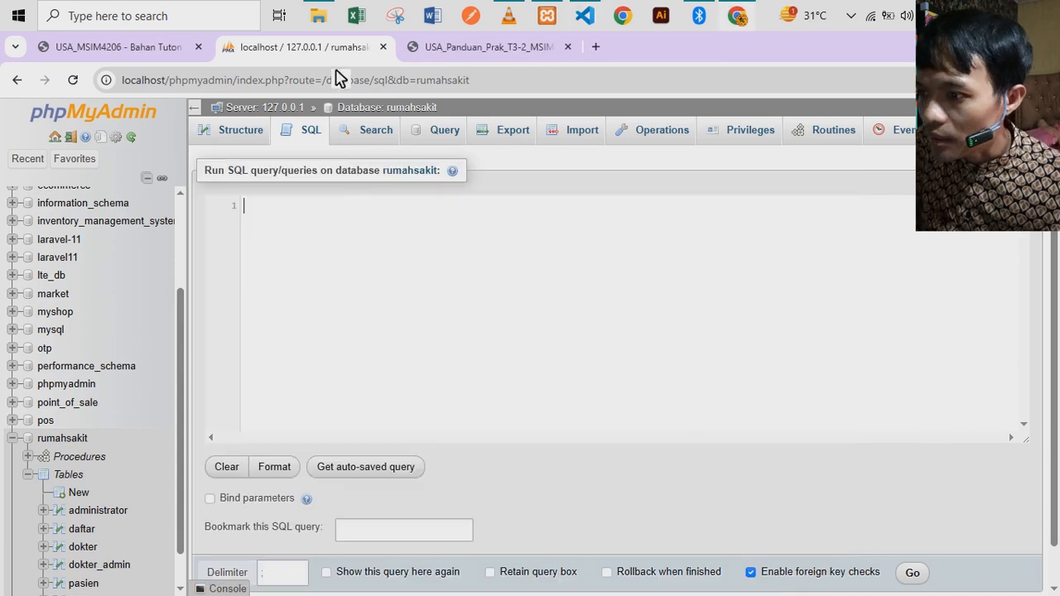
key(ctrl+v)
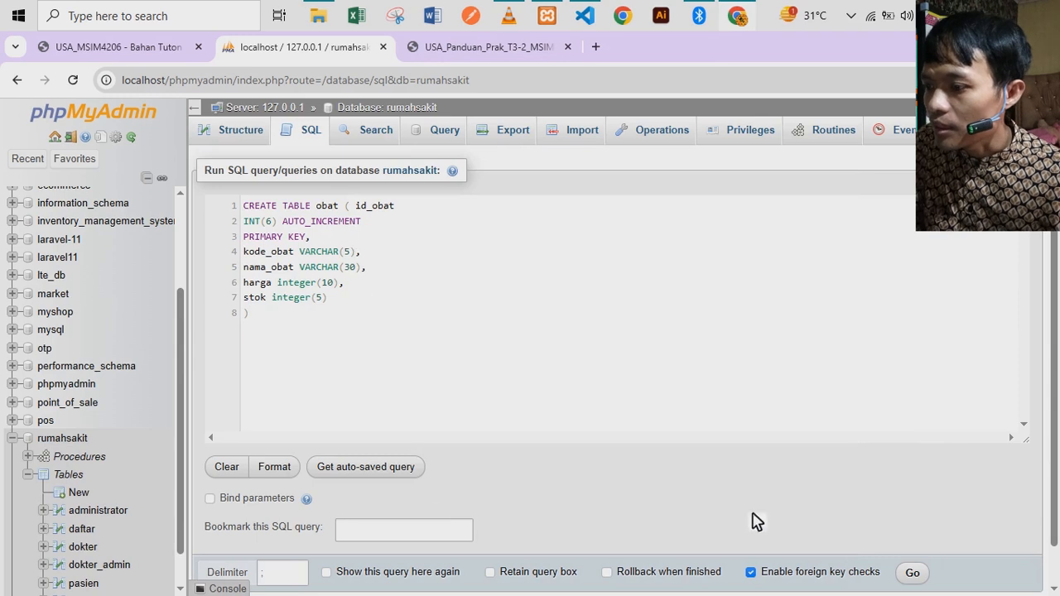
click(912, 573)
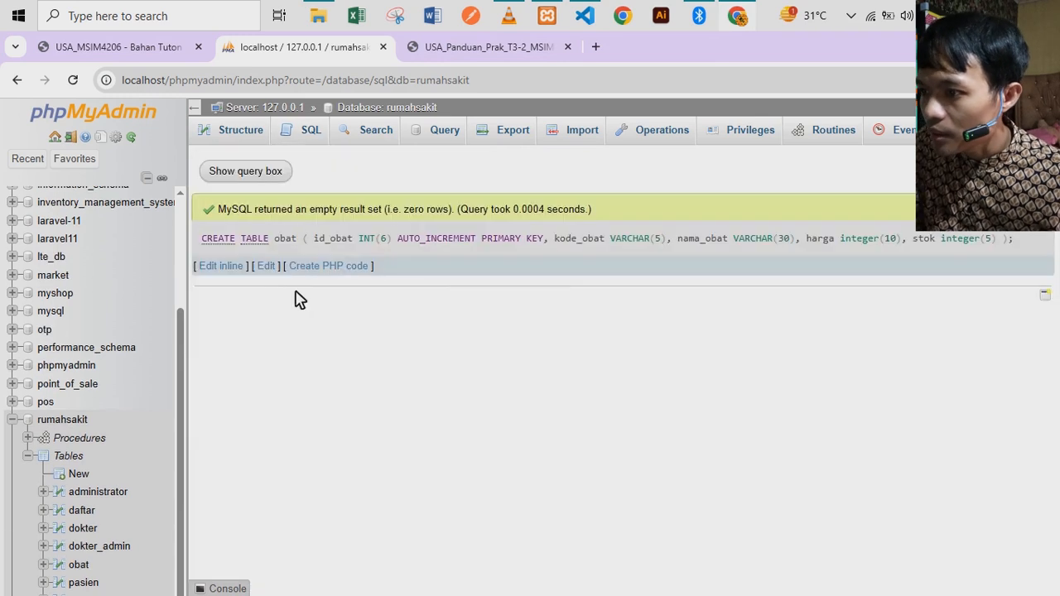
scroll(136, 472, down, 1)
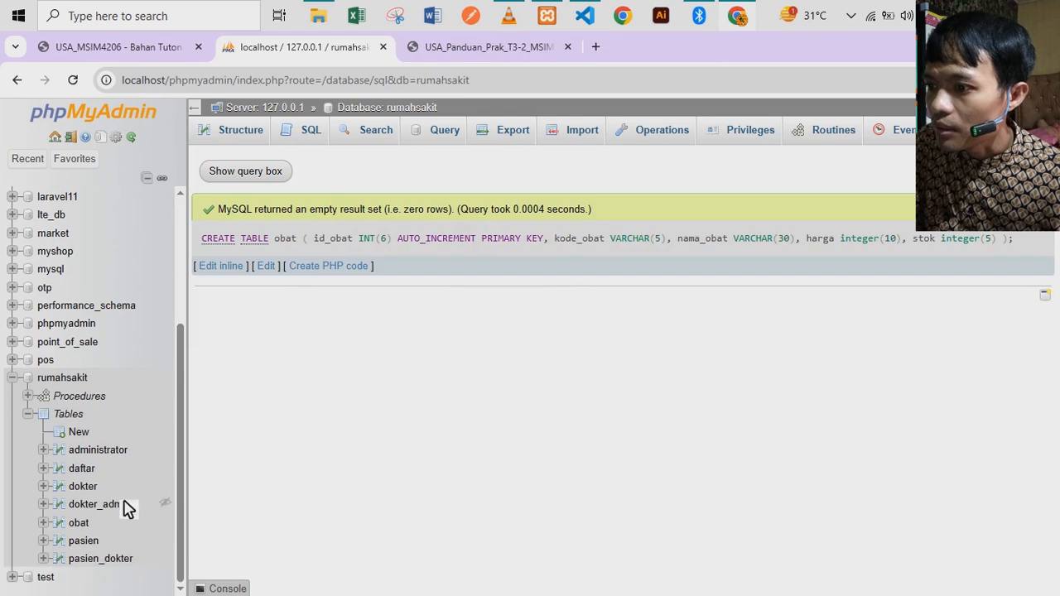
click(79, 523)
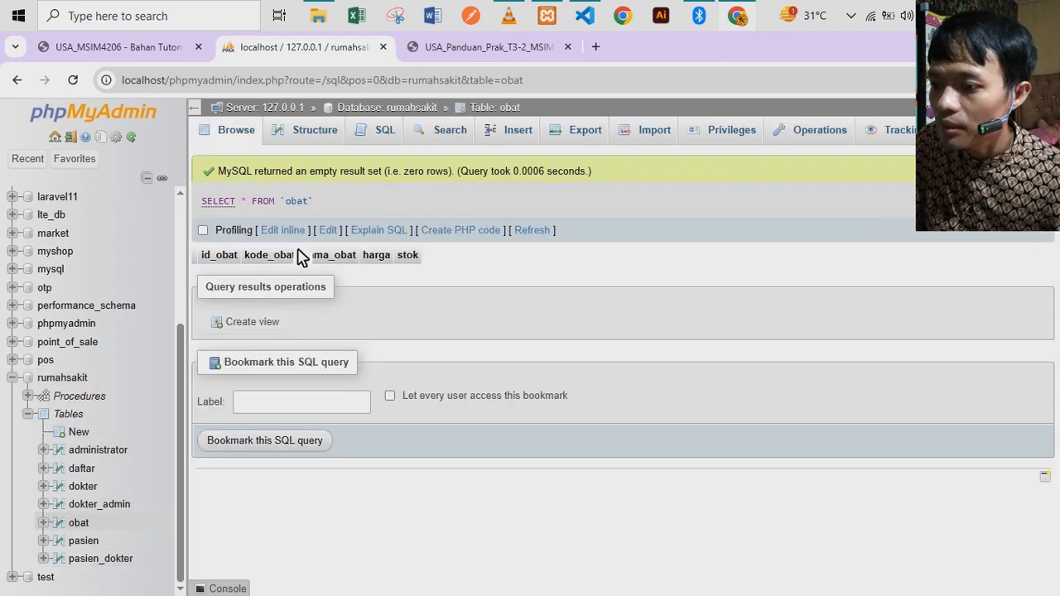
Switch to VS Code and copy the CREATE TABLE transaksi_obat statement from data.sql.
click(586, 16)
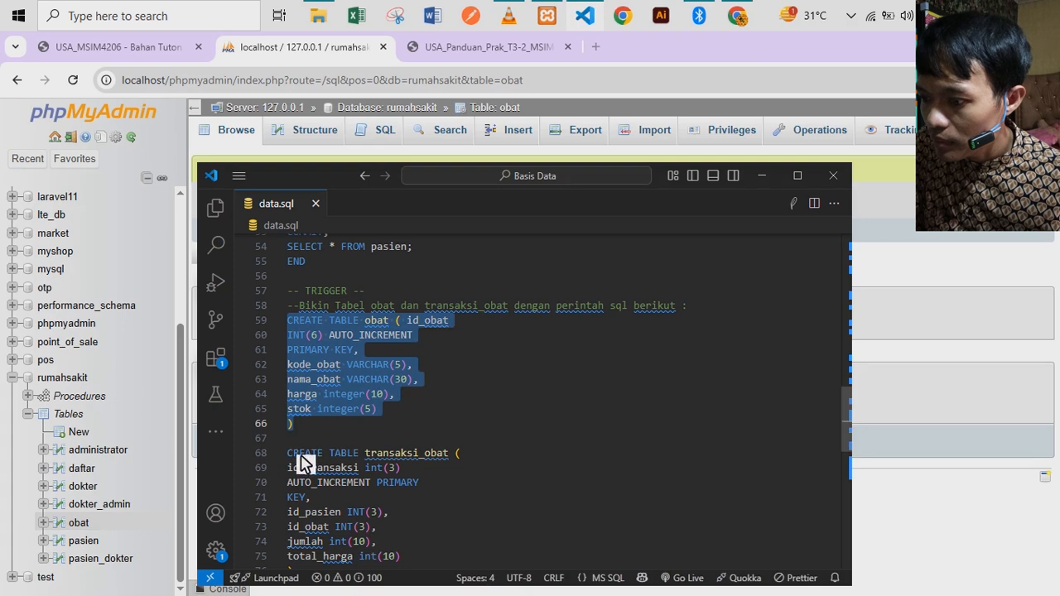
drag(287, 453, 373, 571)
key(ctrl+c)
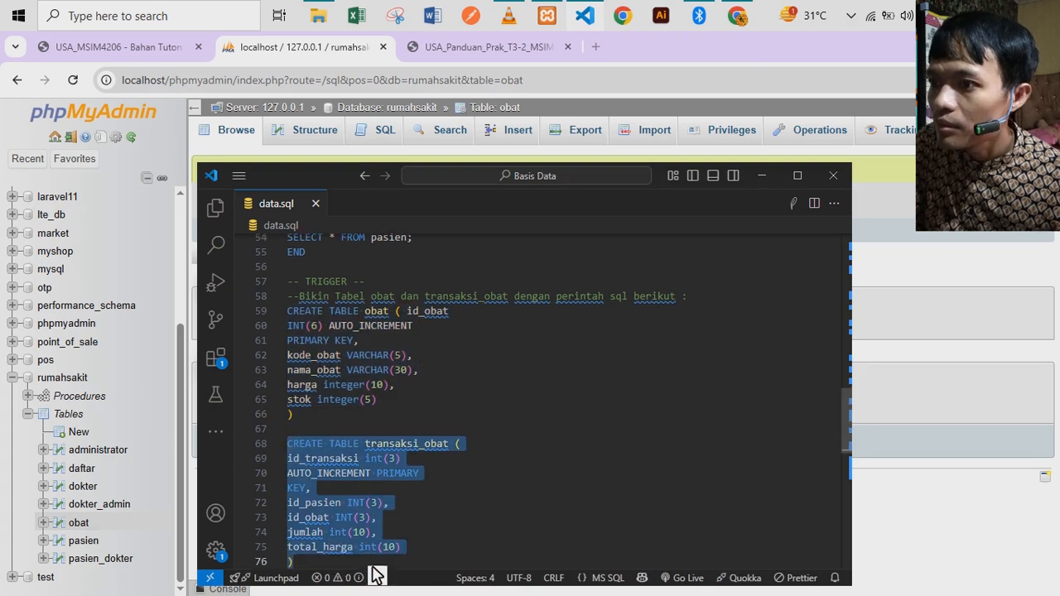
scroll(444, 419, down, 5)
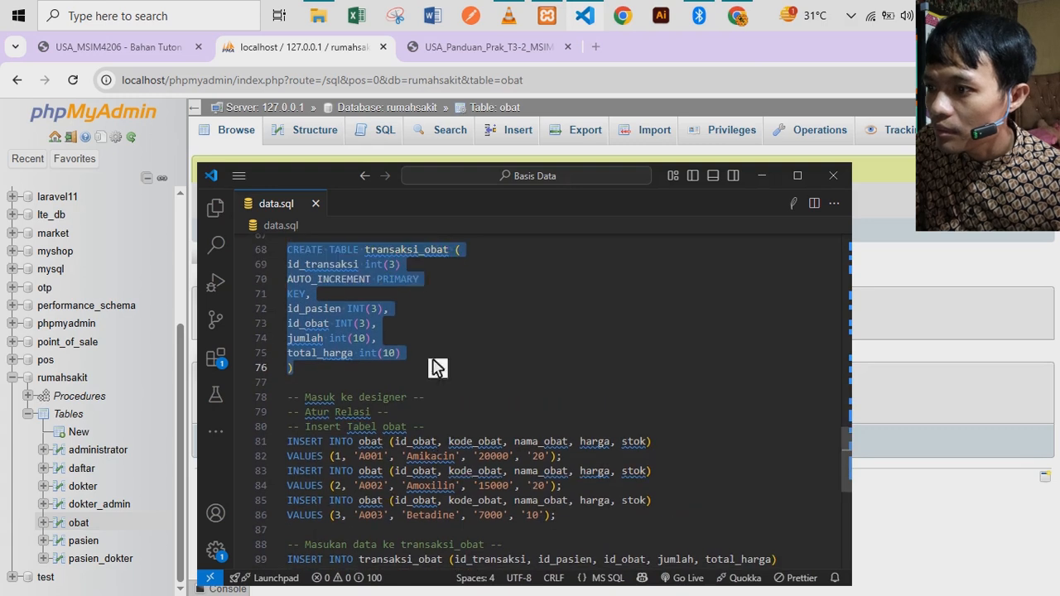
Return to phpMyAdmin and open the SQL query editor at the rumahsakit database level instead of for the obat table.
click(362, 51)
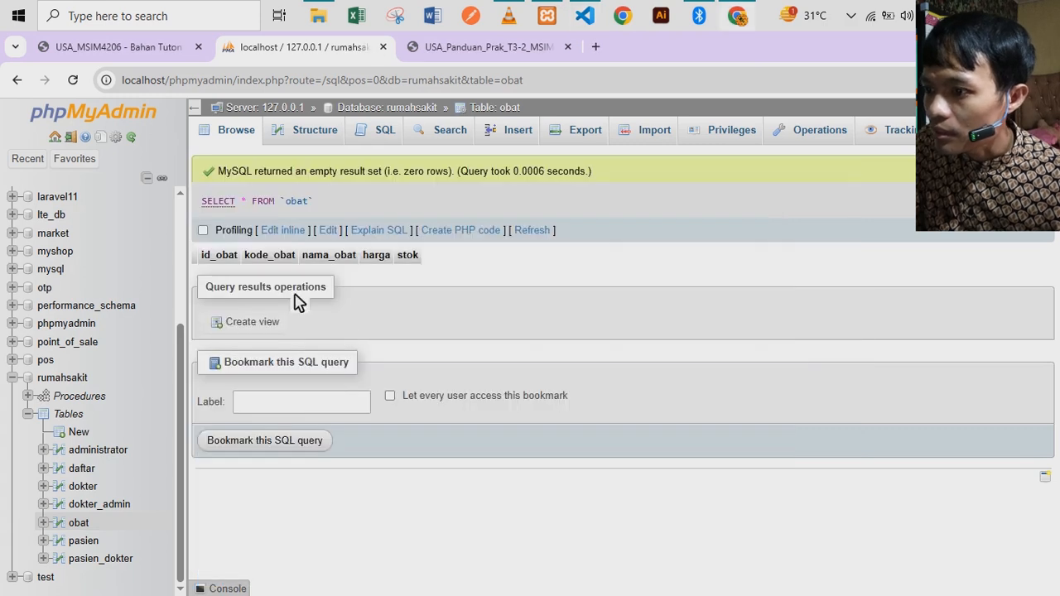
click(377, 136)
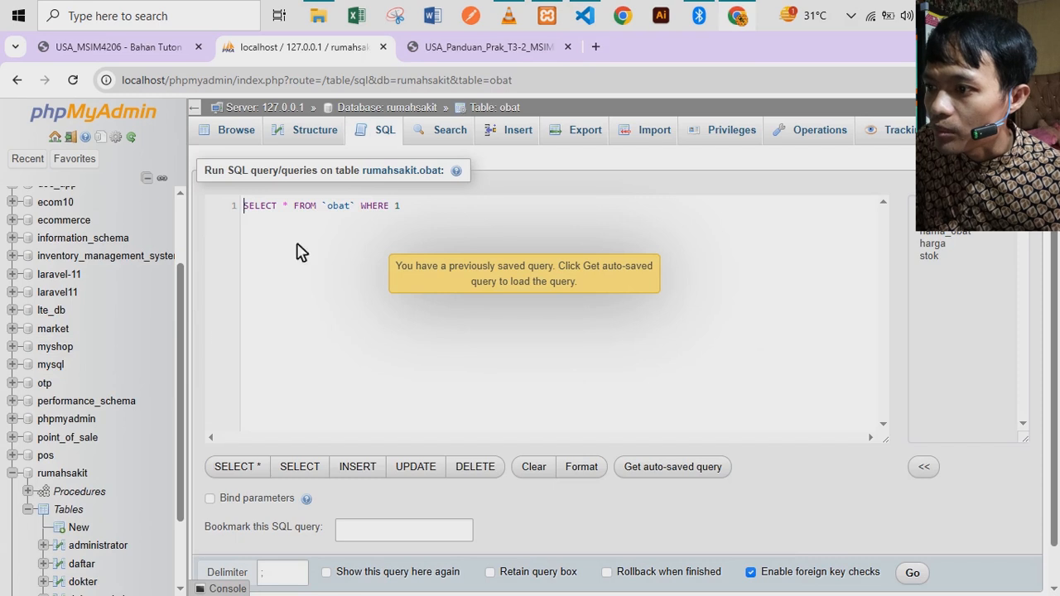
click(74, 474)
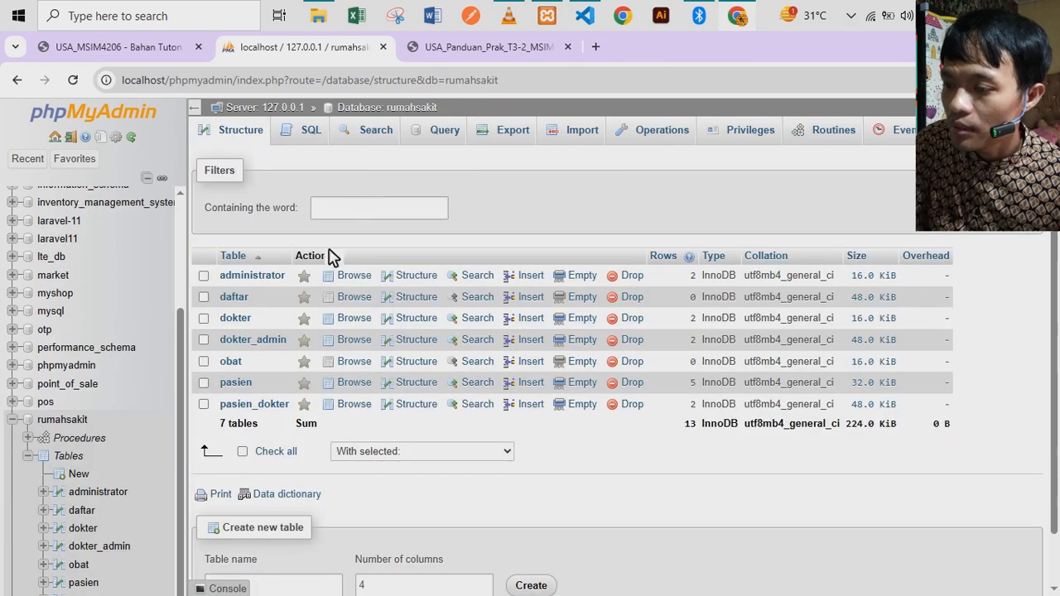
click(311, 136)
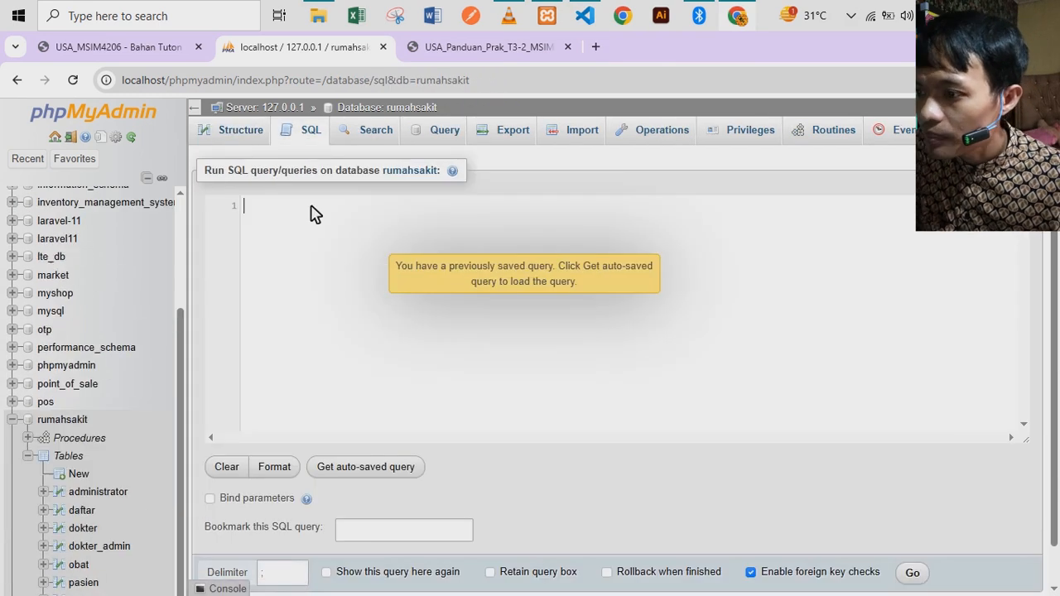
Run the copied CREATE TABLE transaksi_obat statement with PRIMARY KEY joined on one line, and browse the transaksi_obat and obat tables.
key(ctrl+v)
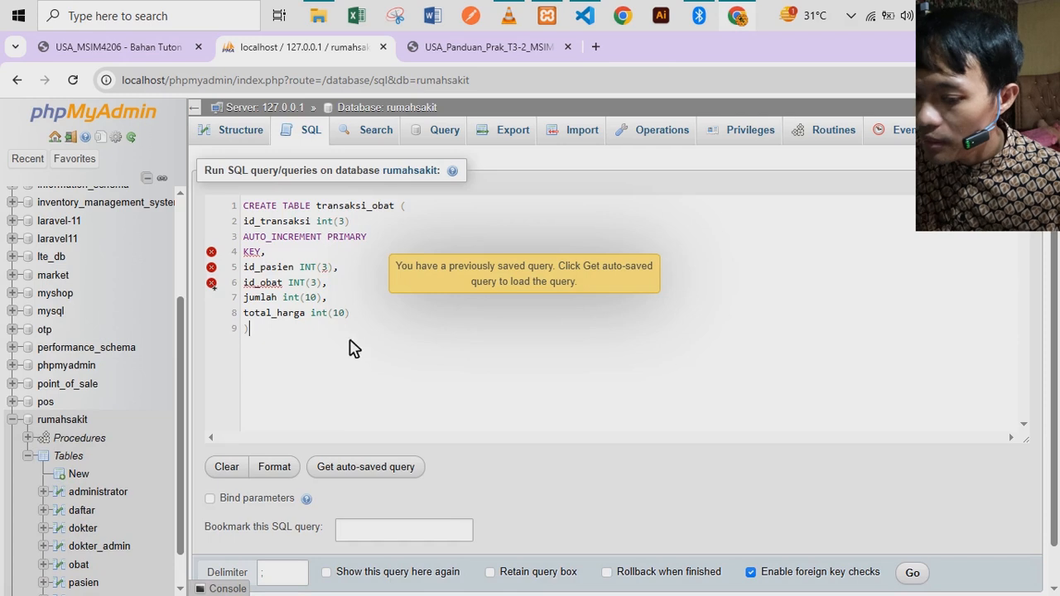
click(245, 253)
key(BackSpace)
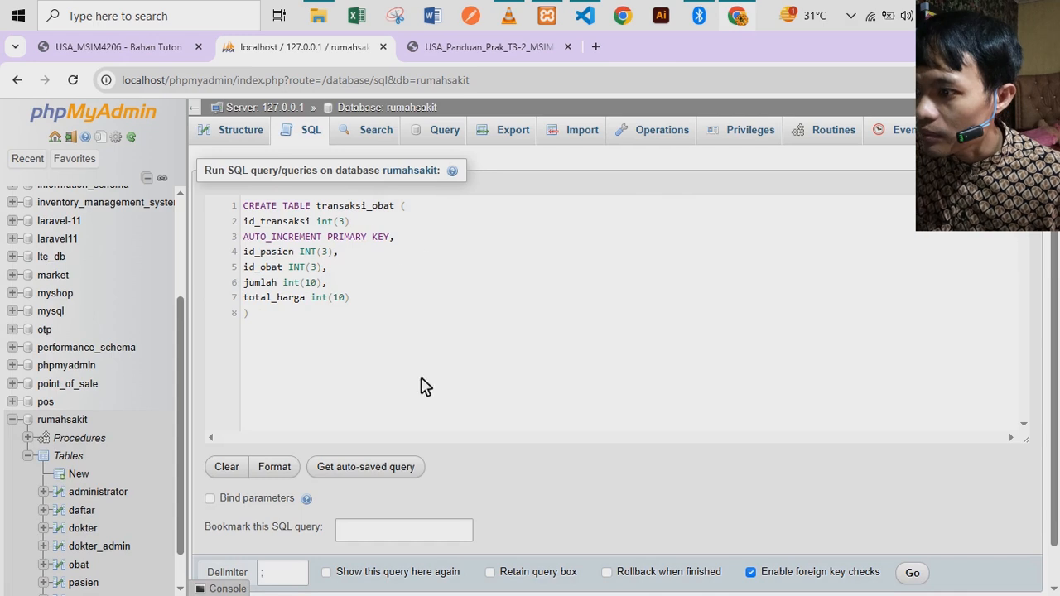
click(914, 571)
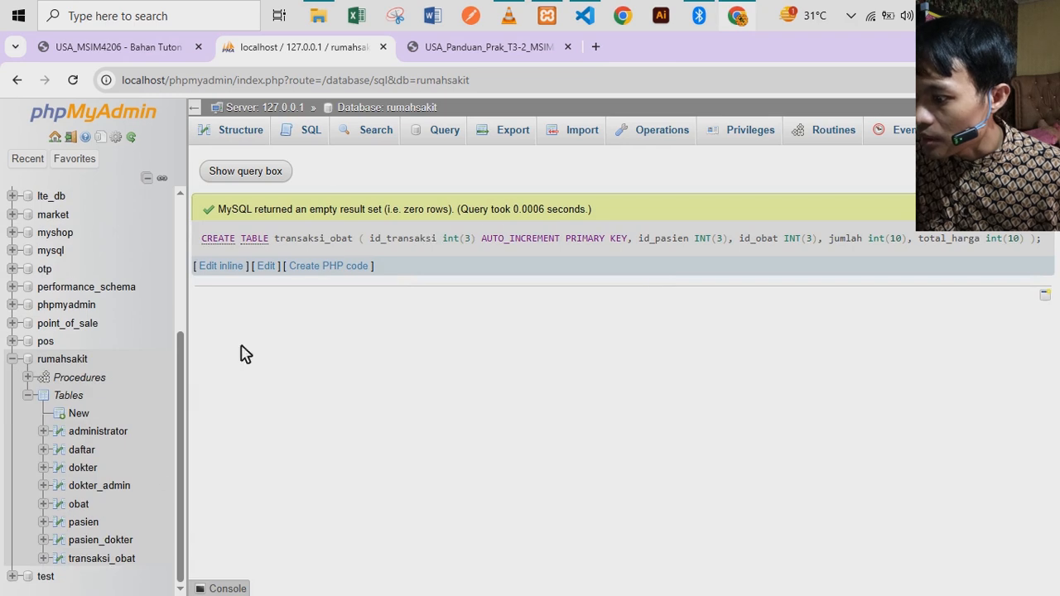
click(82, 561)
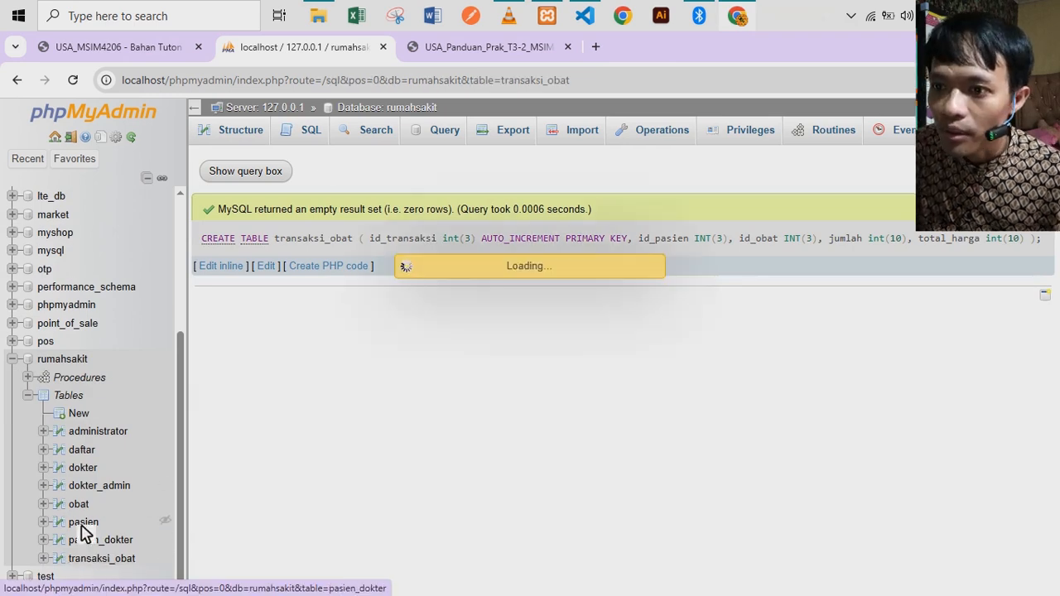
click(83, 507)
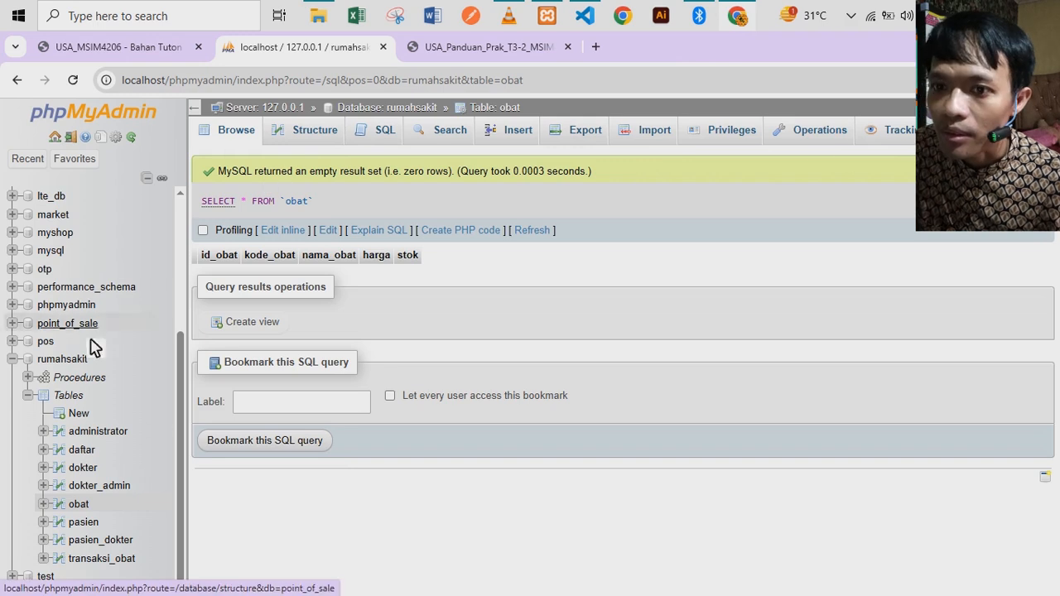
Open the Designer for the rumahsakit database and show the obat and transaksi_obat tables in the diagram.
click(71, 362)
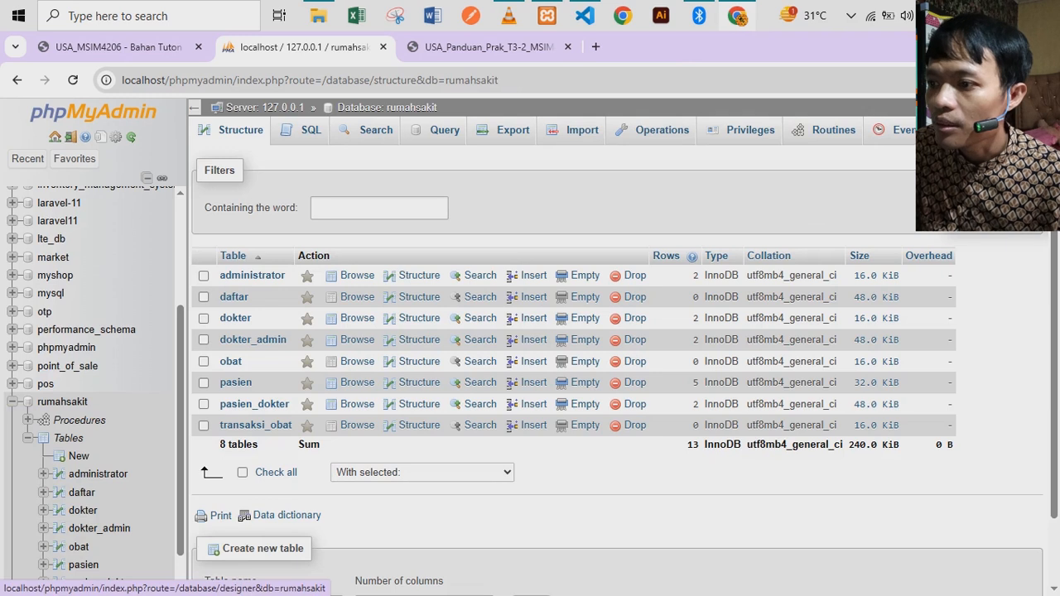
click(976, 196)
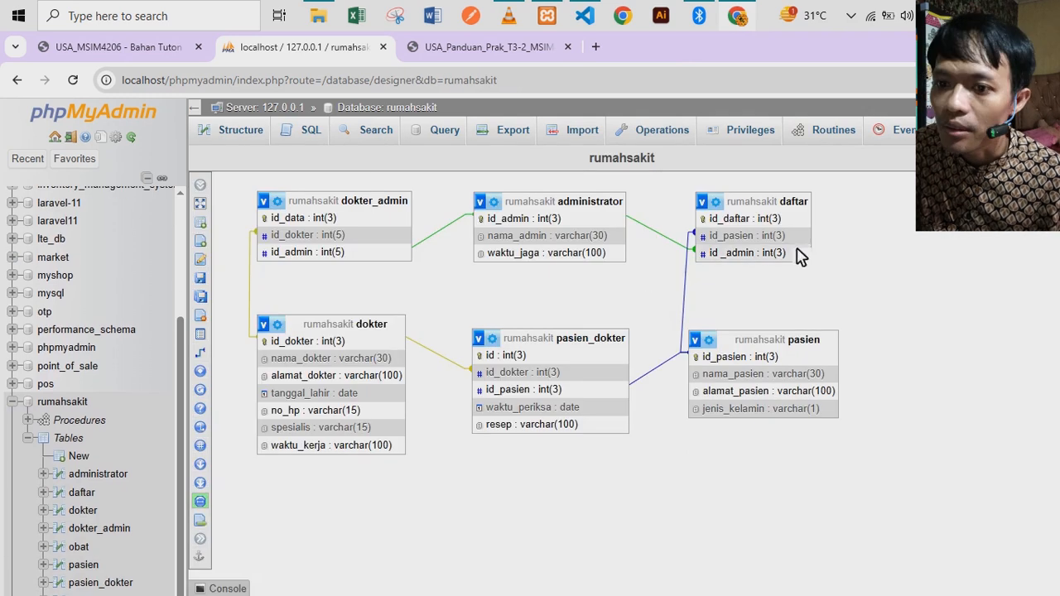
mouse_move(213, 185)
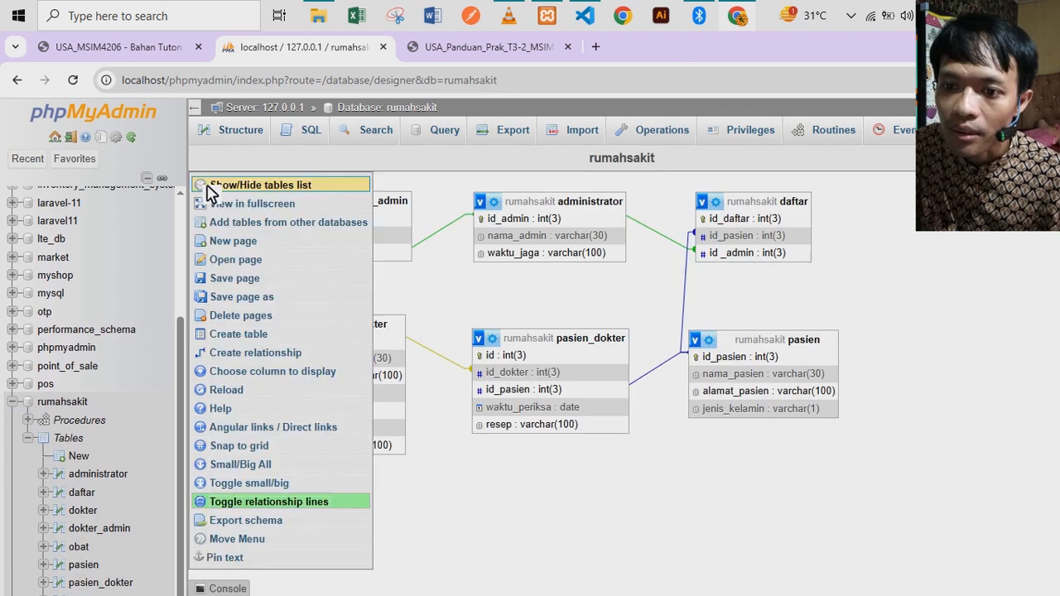
click(279, 189)
click(902, 268)
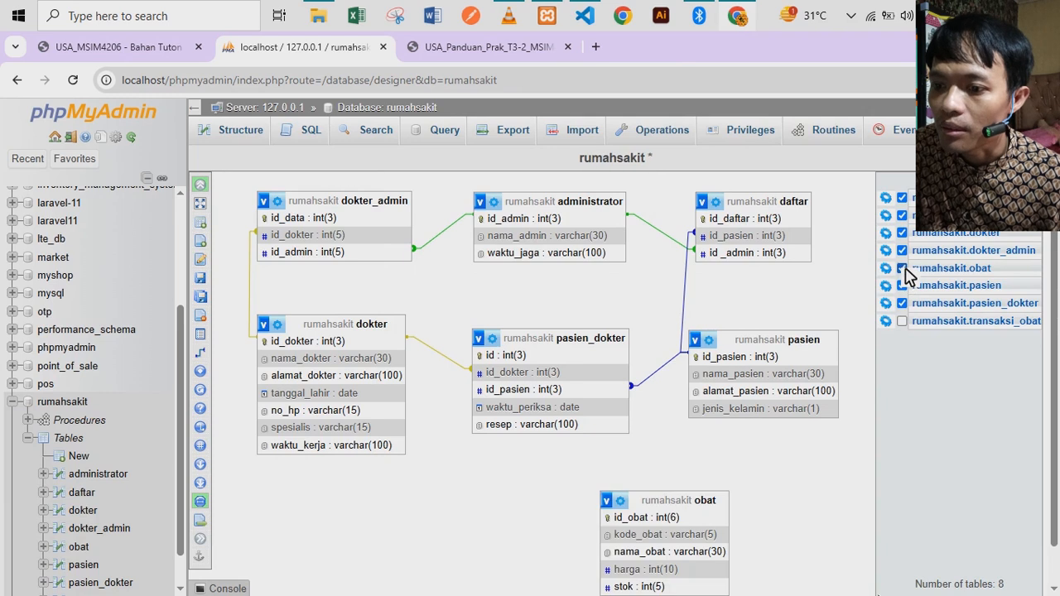
click(903, 321)
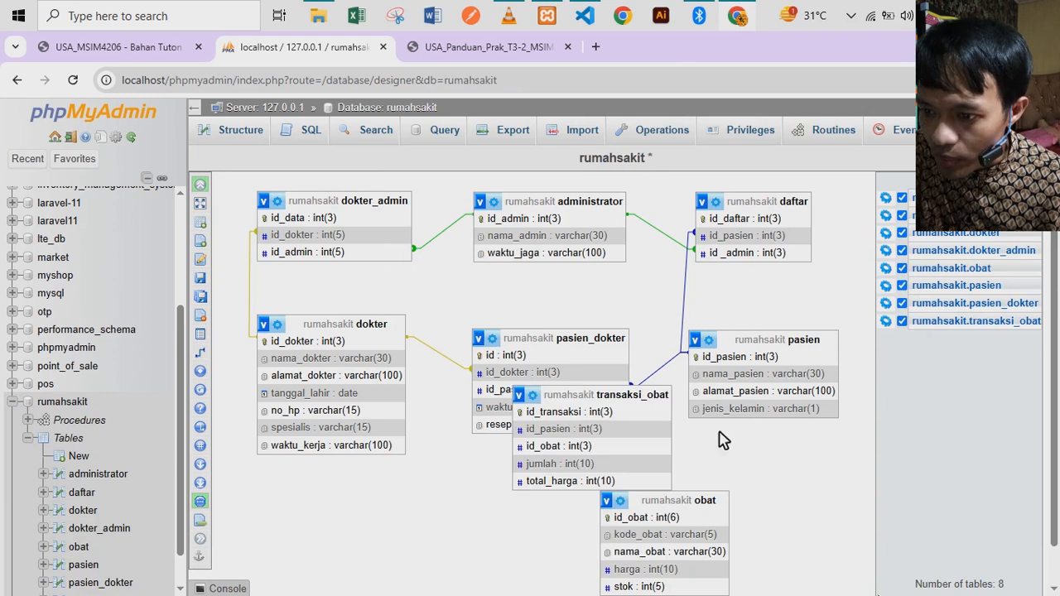
Open the structure of the transaksi_obat table and add an index on its id_pasien column.
scroll(666, 479, down, 1)
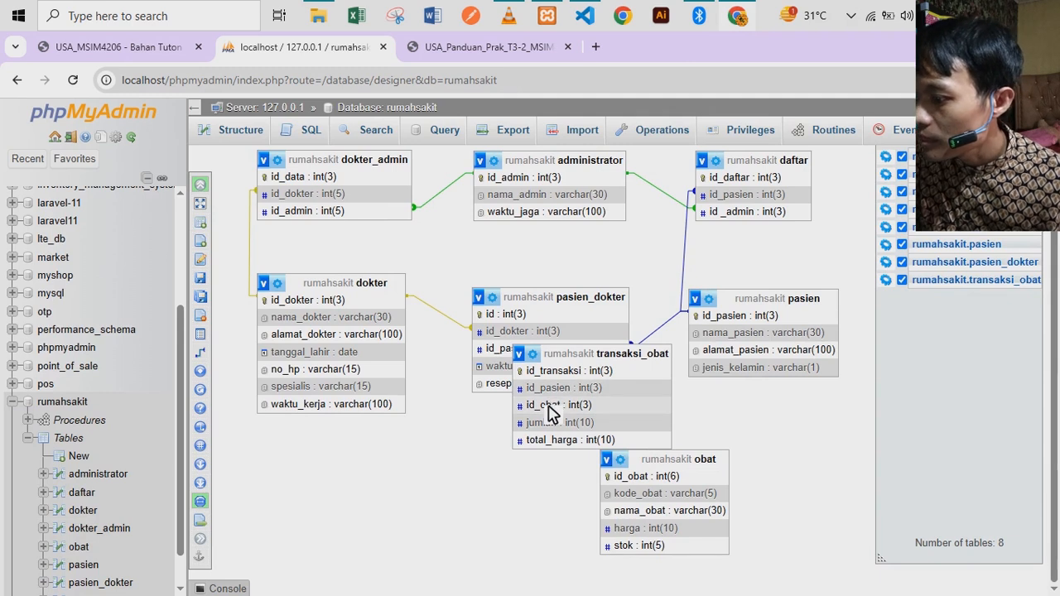
scroll(129, 495, down, 1)
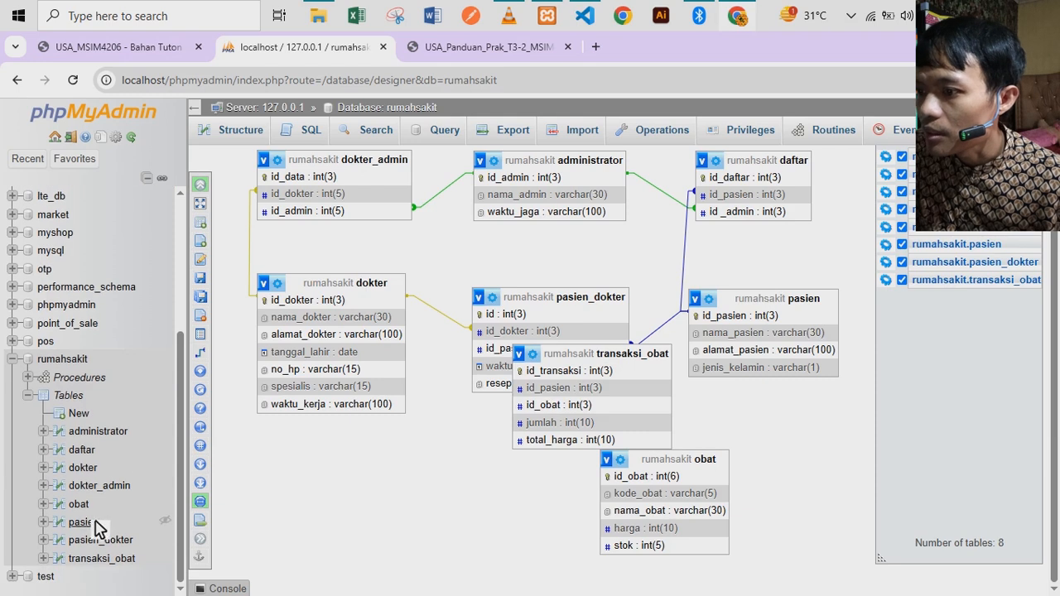
click(87, 559)
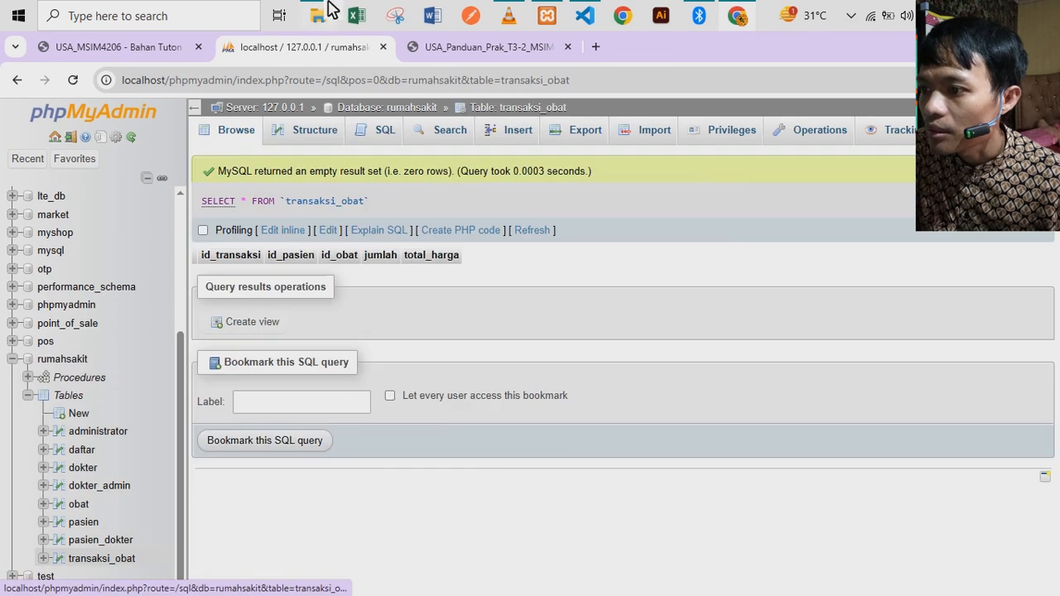
click(317, 133)
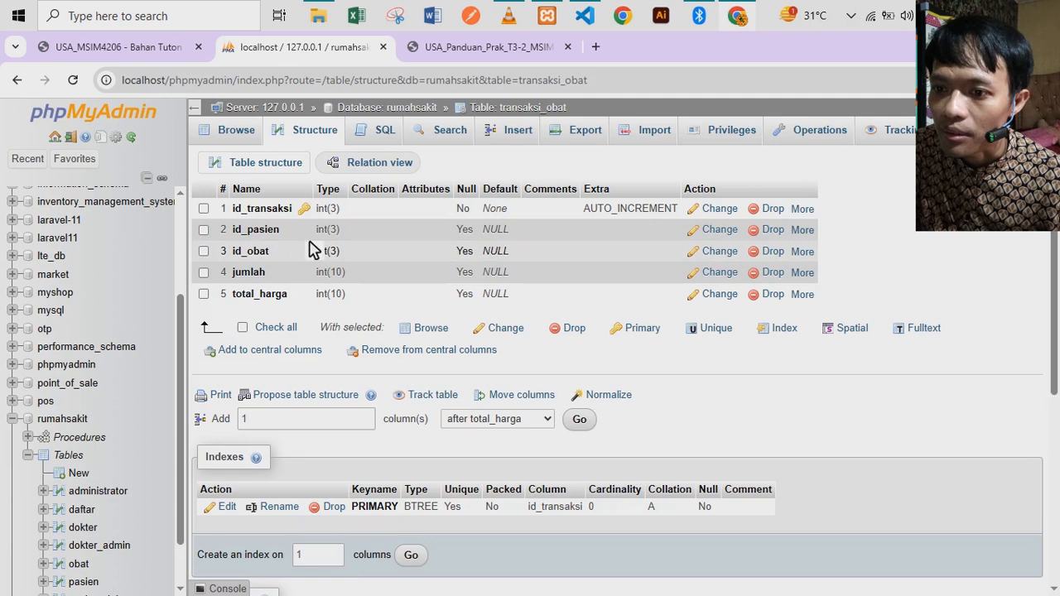
click(808, 232)
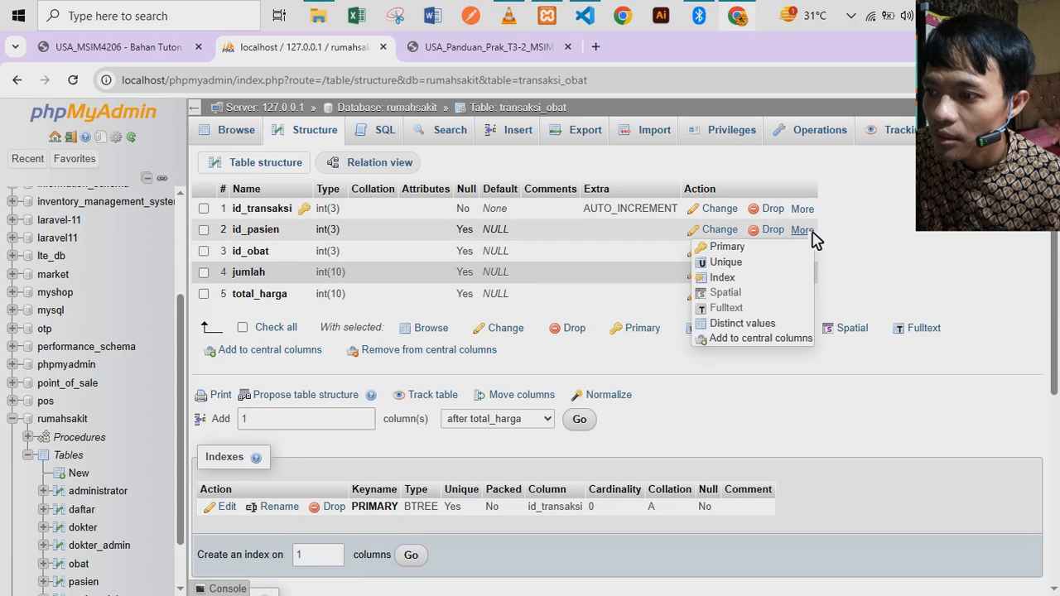
click(727, 279)
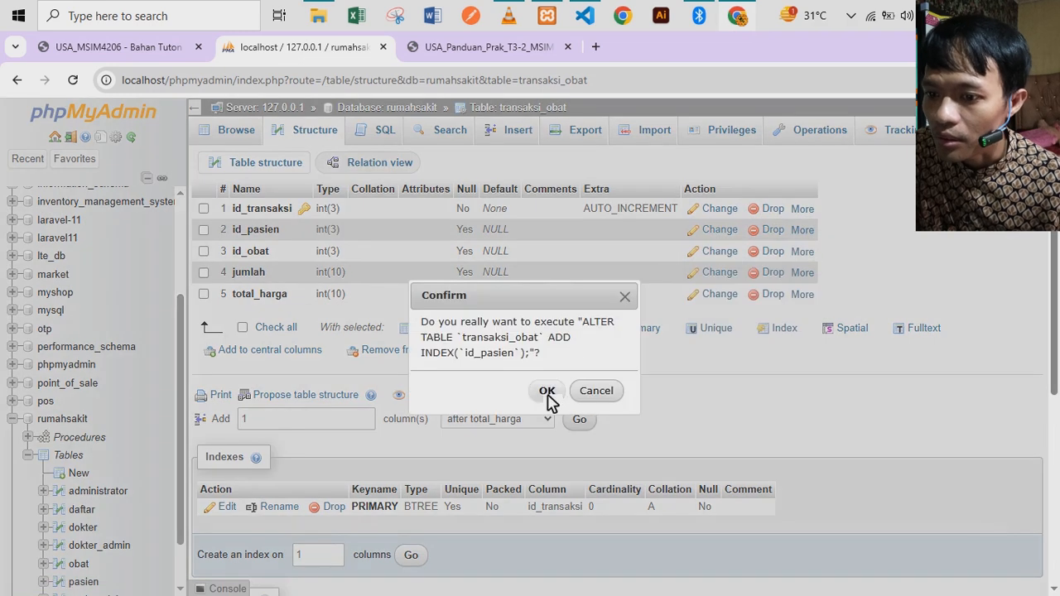
click(547, 393)
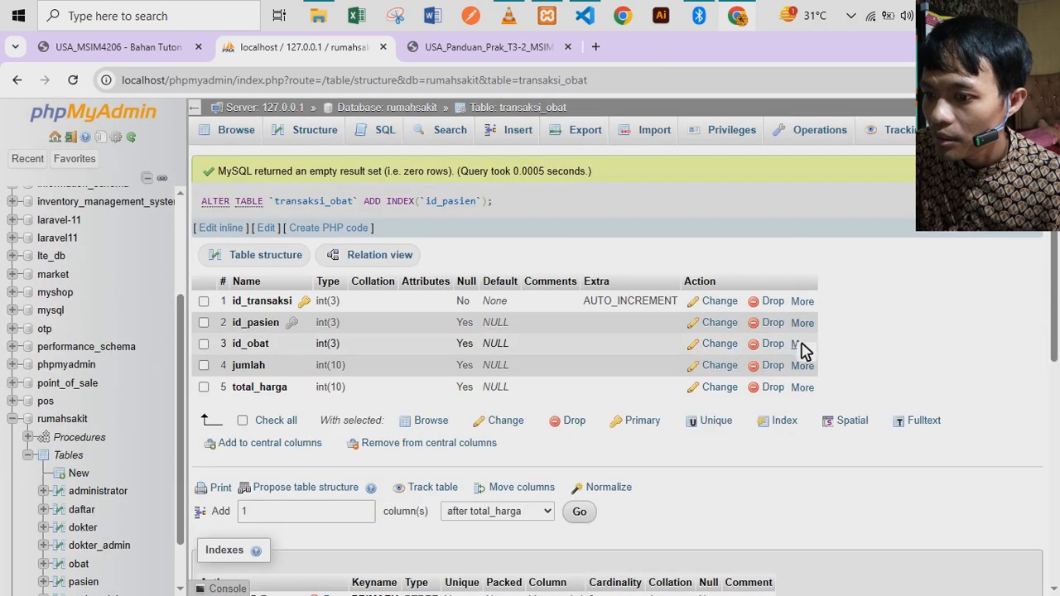
Add an index on the id_obat column of the transaksi_obat table.
click(805, 351)
click(697, 393)
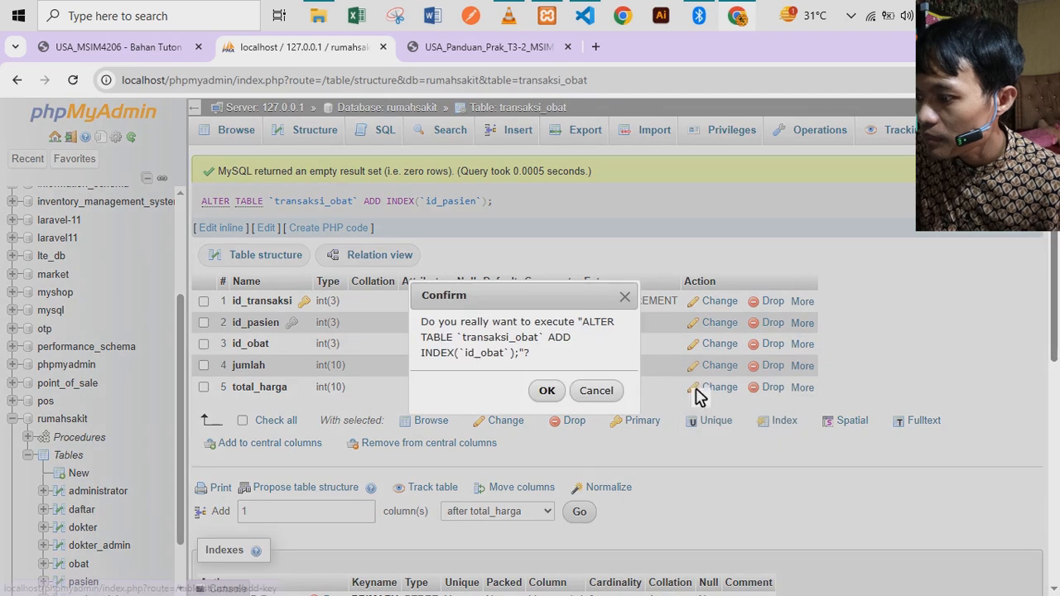
click(546, 393)
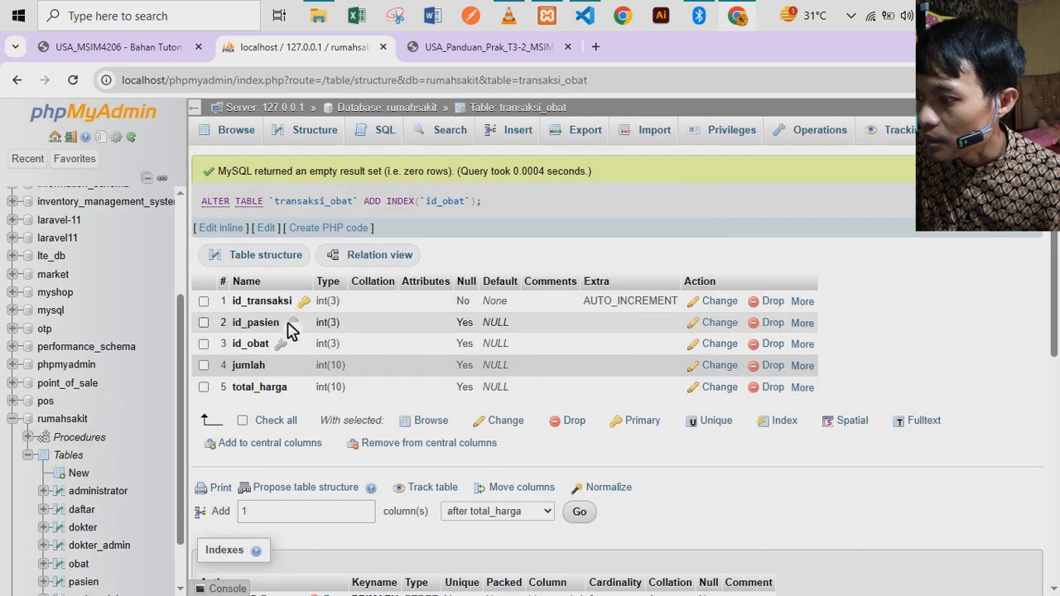
Reopen the Designer for the rumahsakit database and show the obat and transaksi_obat tables in the diagram.
click(76, 419)
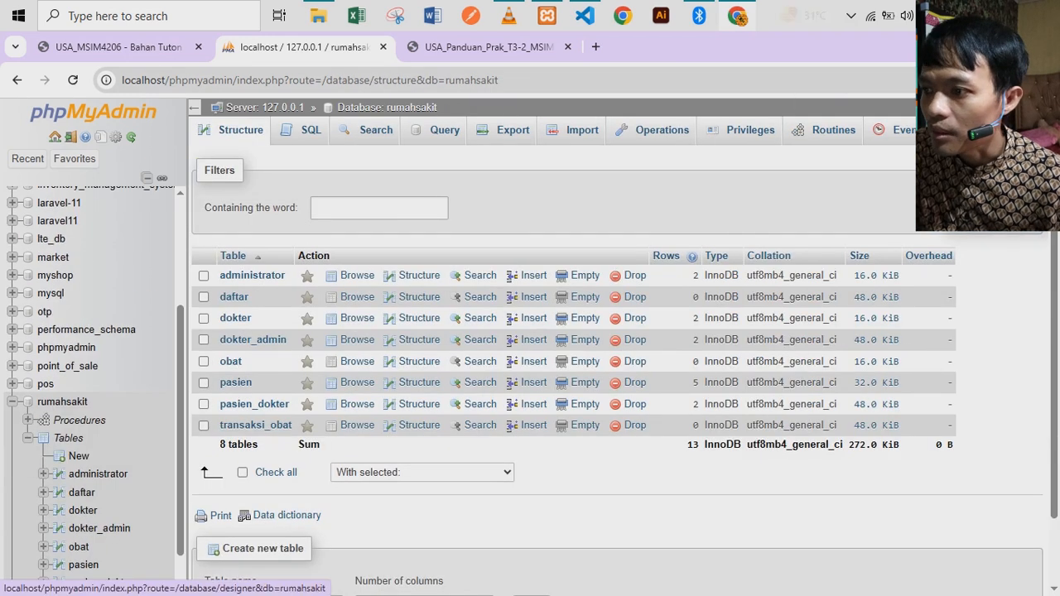
click(968, 201)
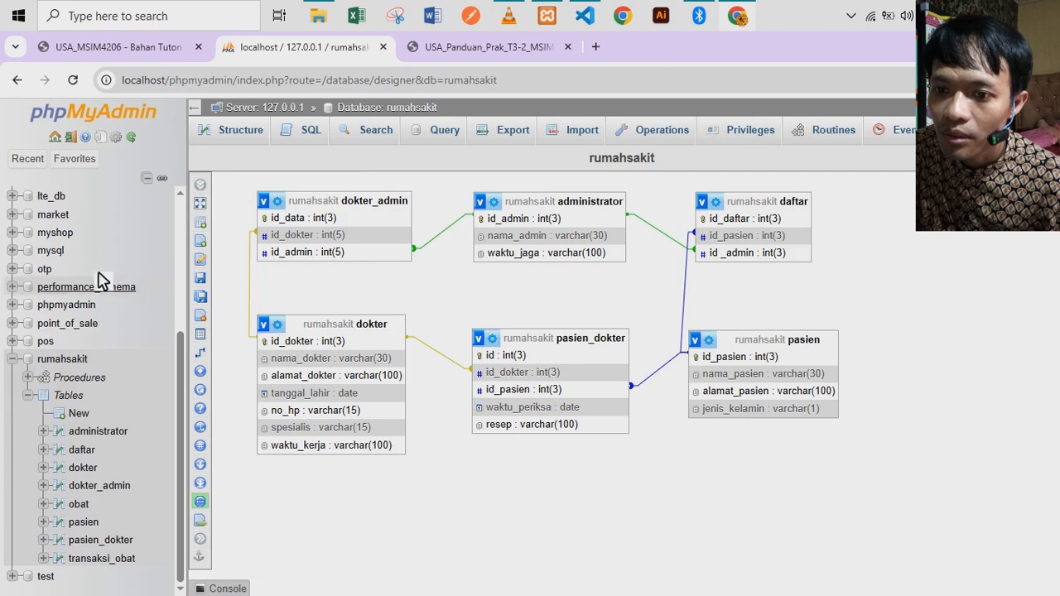
click(288, 190)
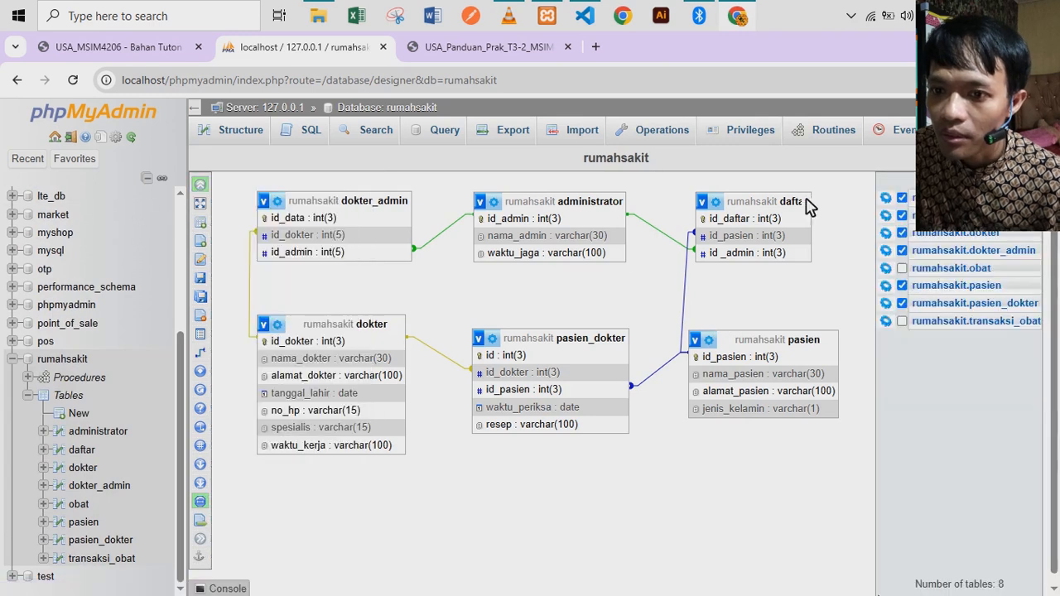
click(902, 268)
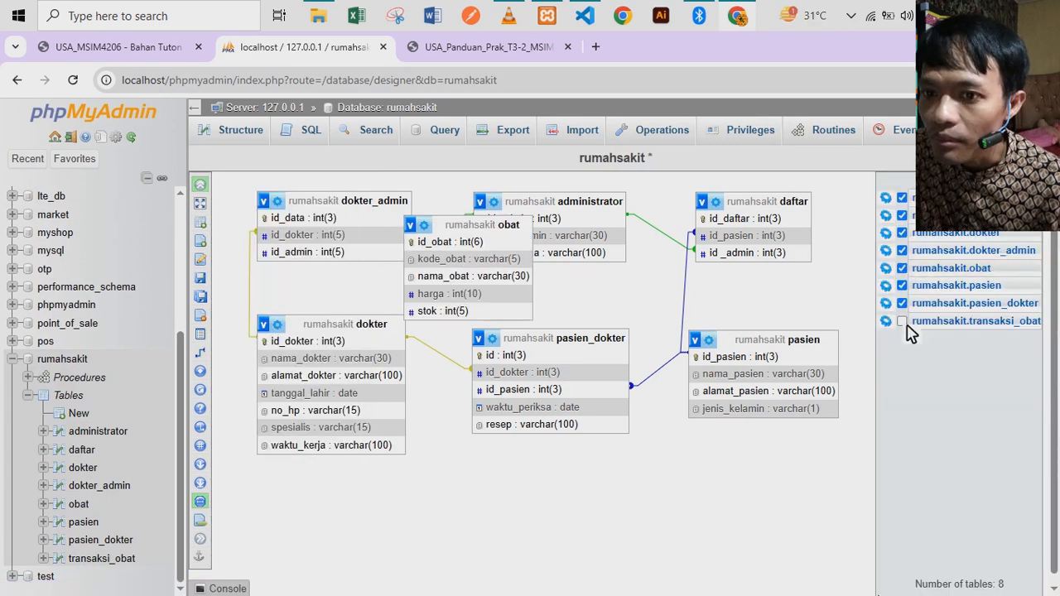
click(902, 321)
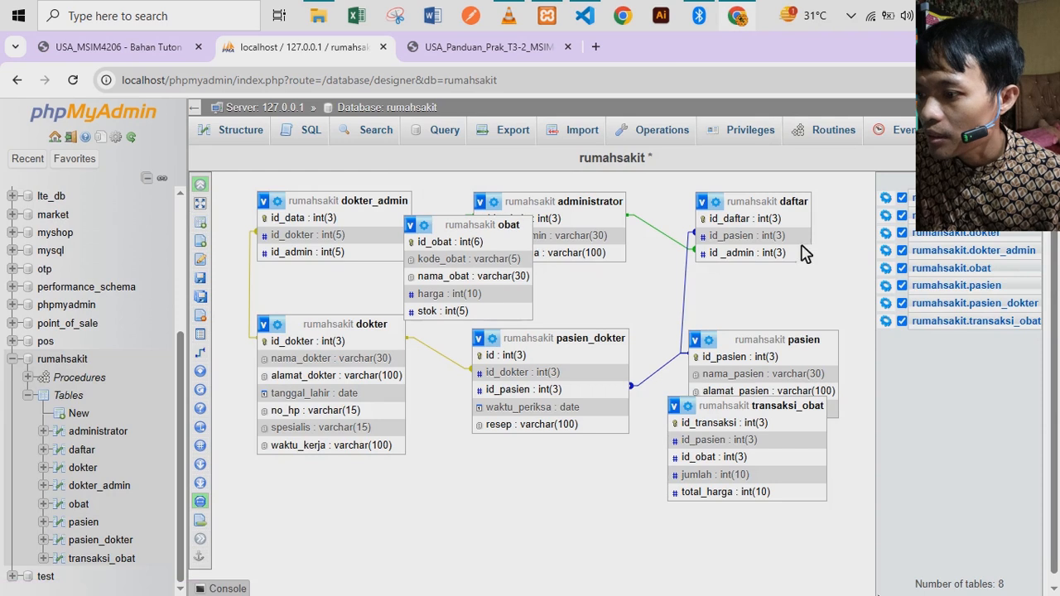
click(198, 185)
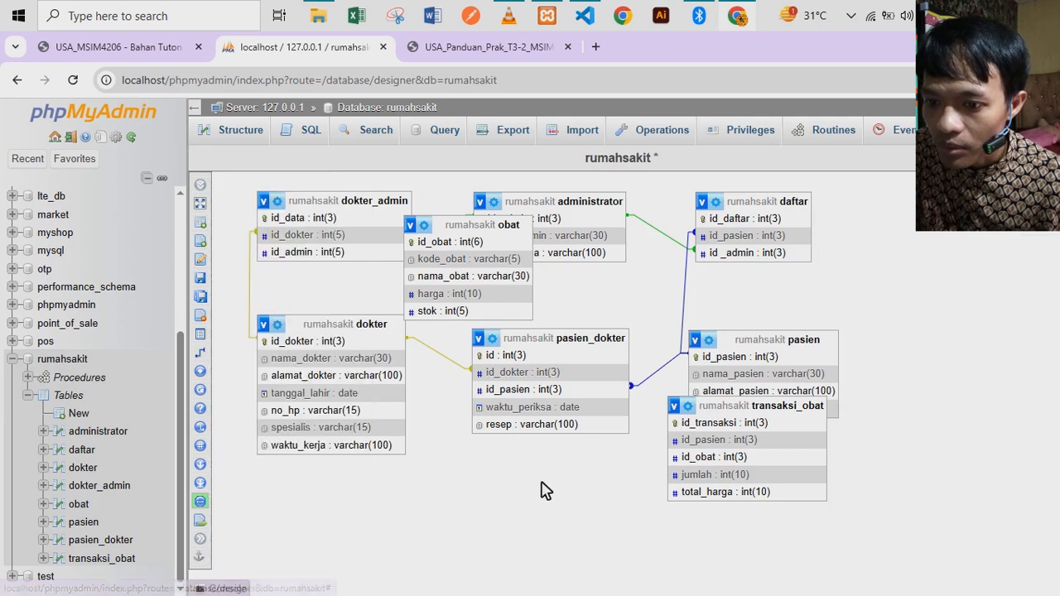
Move the transaksi_obat table below pasien and the obat table below pasien_dokter in the diagram.
drag(731, 414, 747, 468)
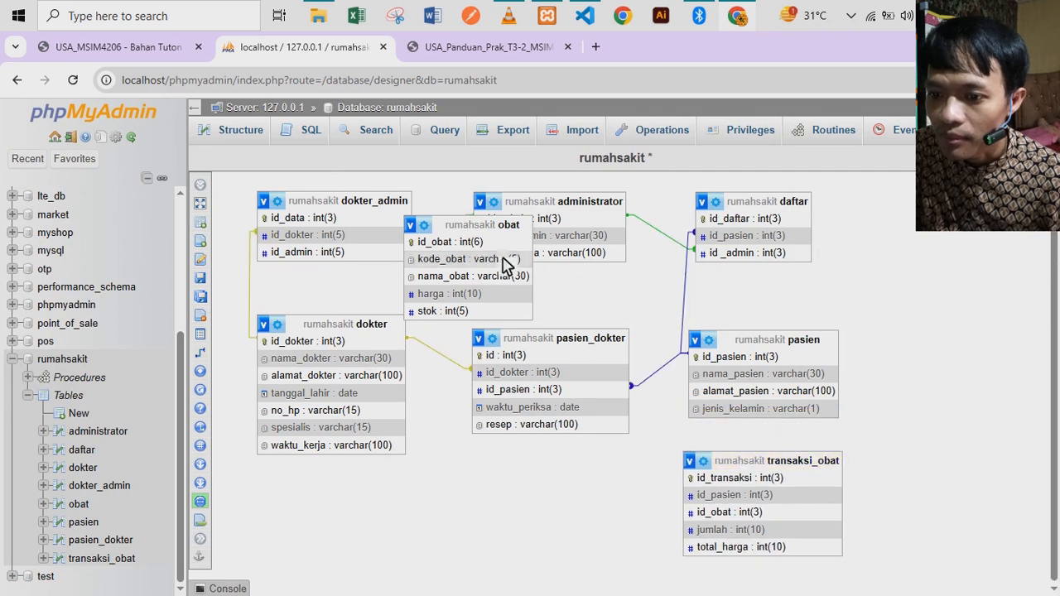
drag(485, 236, 582, 488)
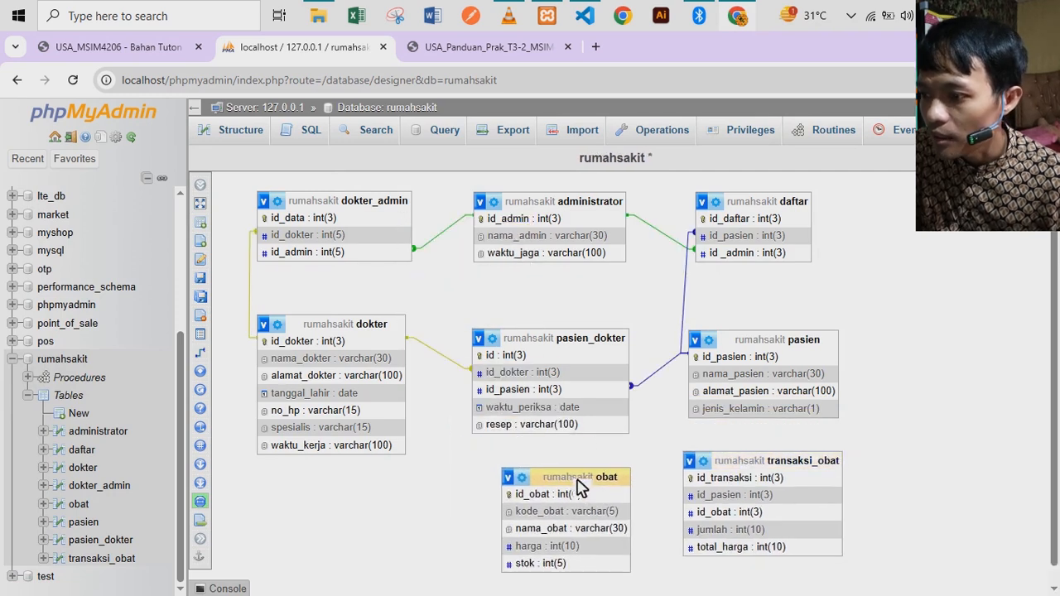
scroll(680, 404, down, 1)
Create a foreign key relationship with id_pasien in pasien as the referenced key and id_pasien in transaksi_obat as the foreign key.
mouse_move(221, 392)
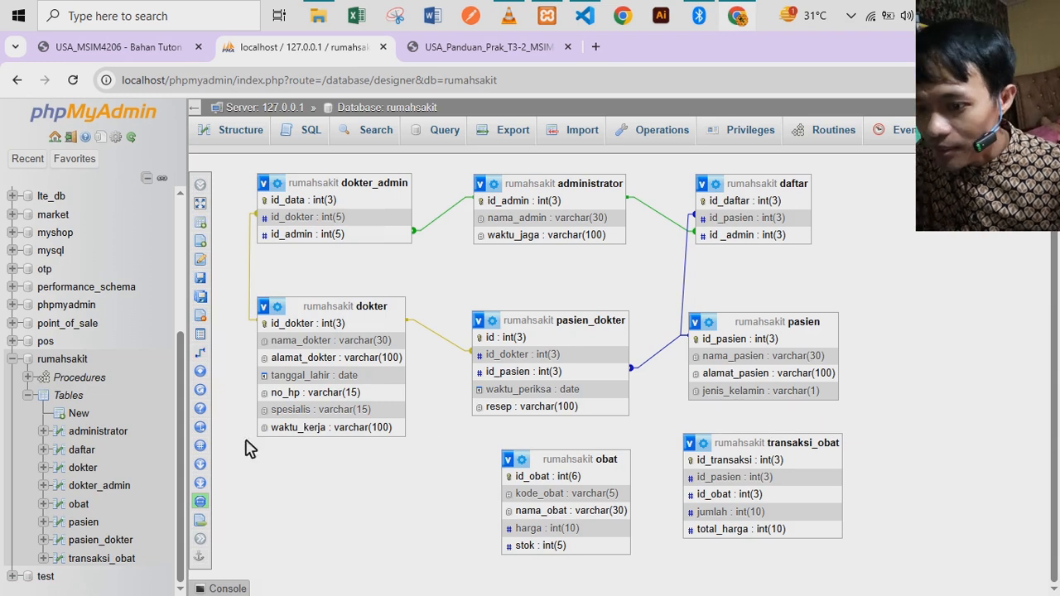
mouse_move(201, 315)
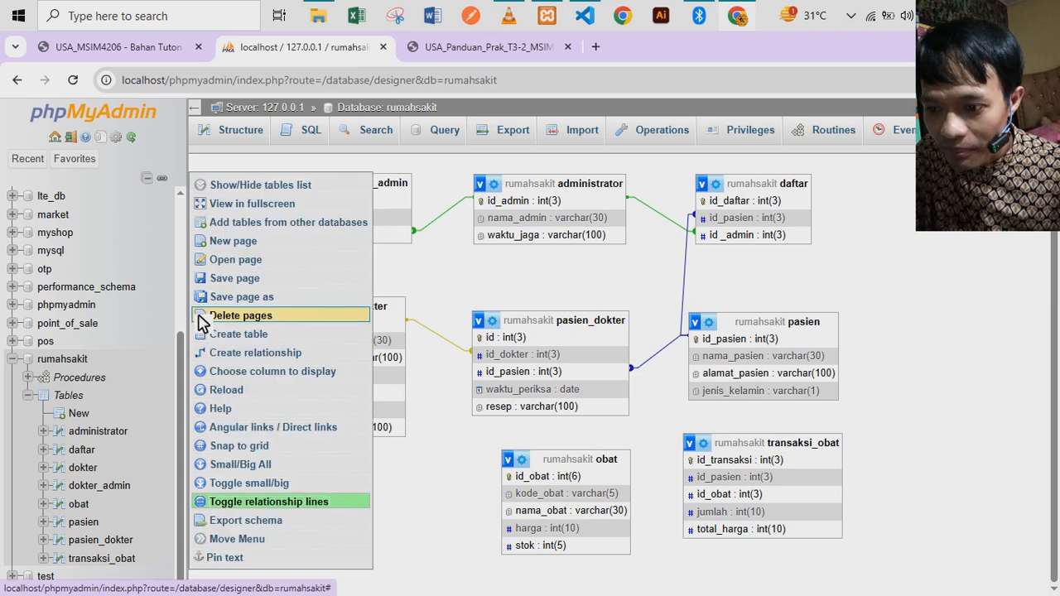
click(273, 354)
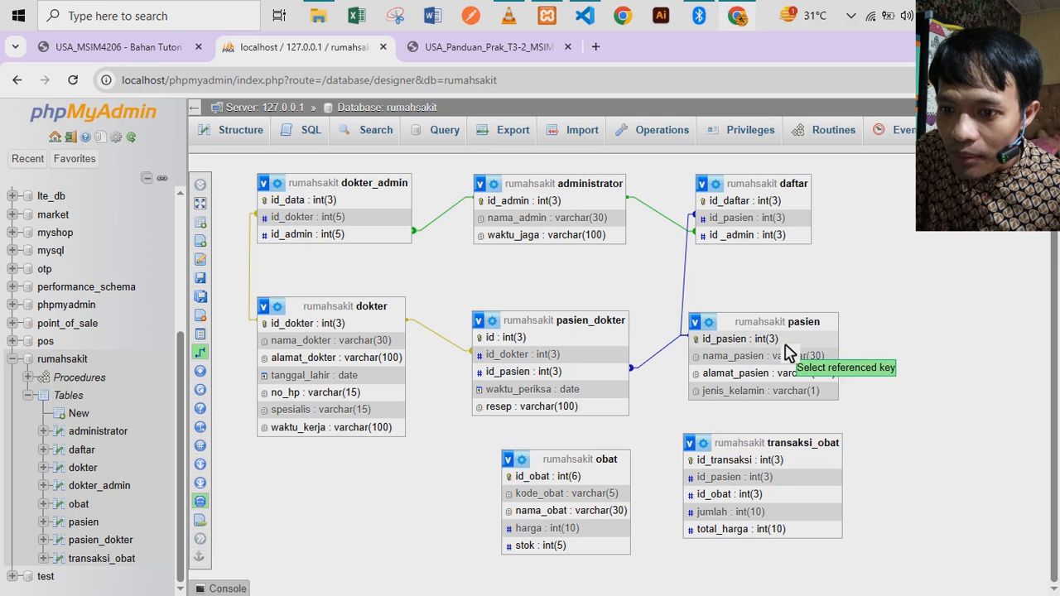
click(838, 343)
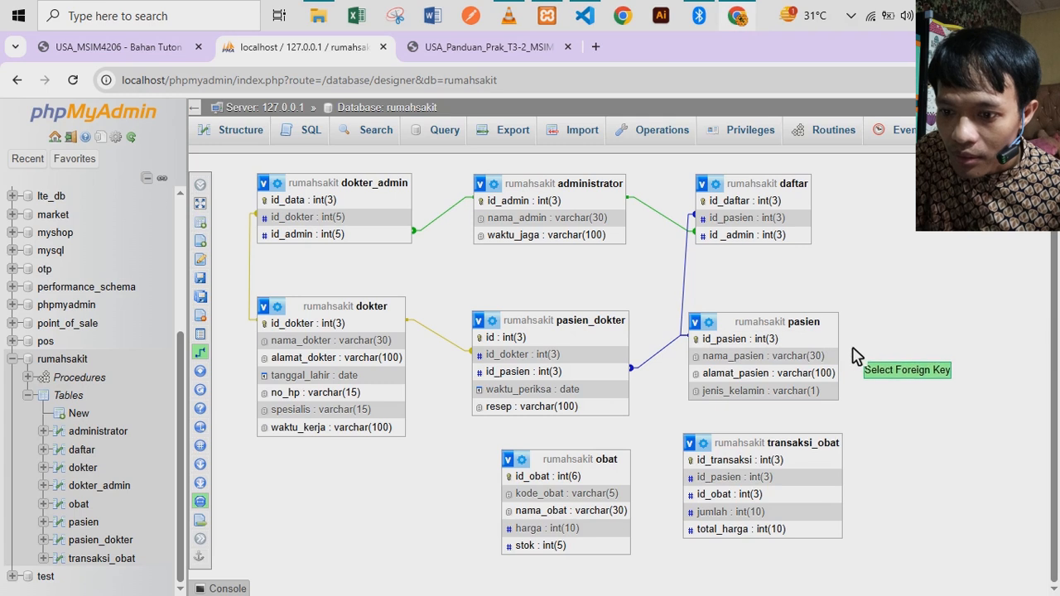
click(810, 484)
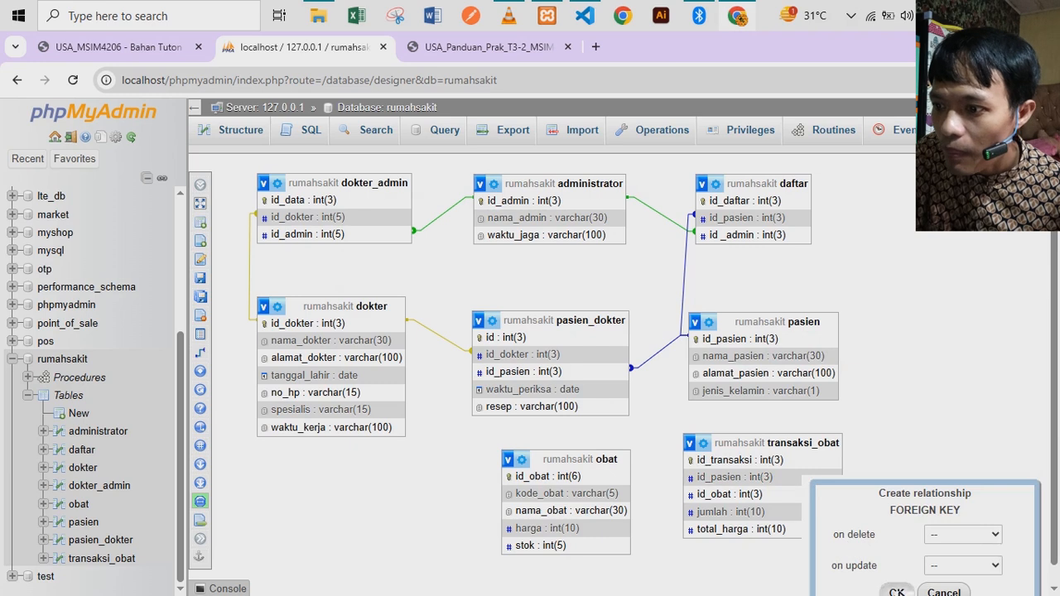
click(897, 591)
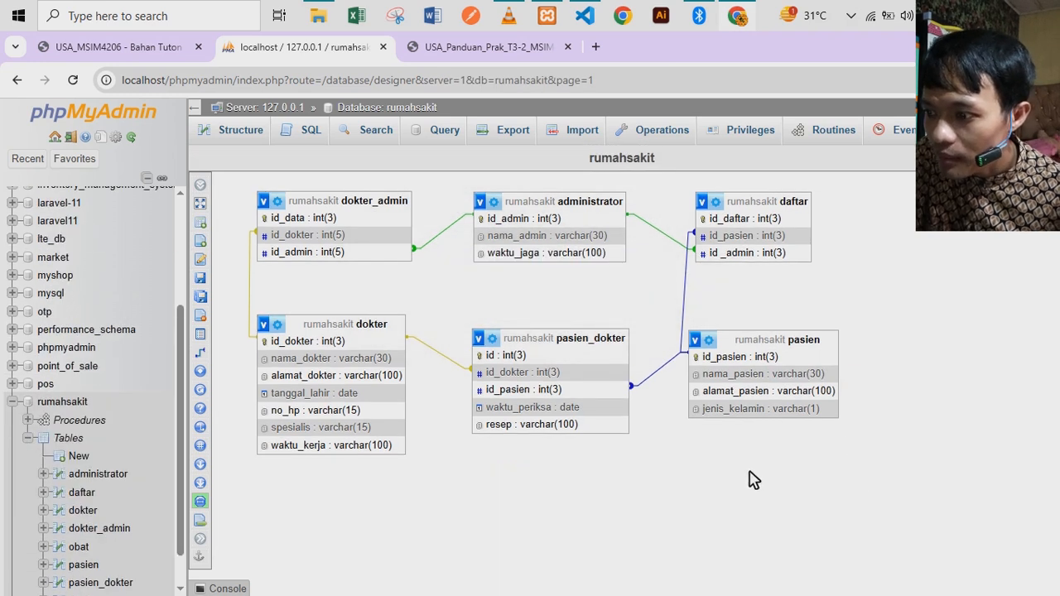
Show the obat and transaksi_obat tables in the reloaded diagram again and hide the tables list.
mouse_move(209, 320)
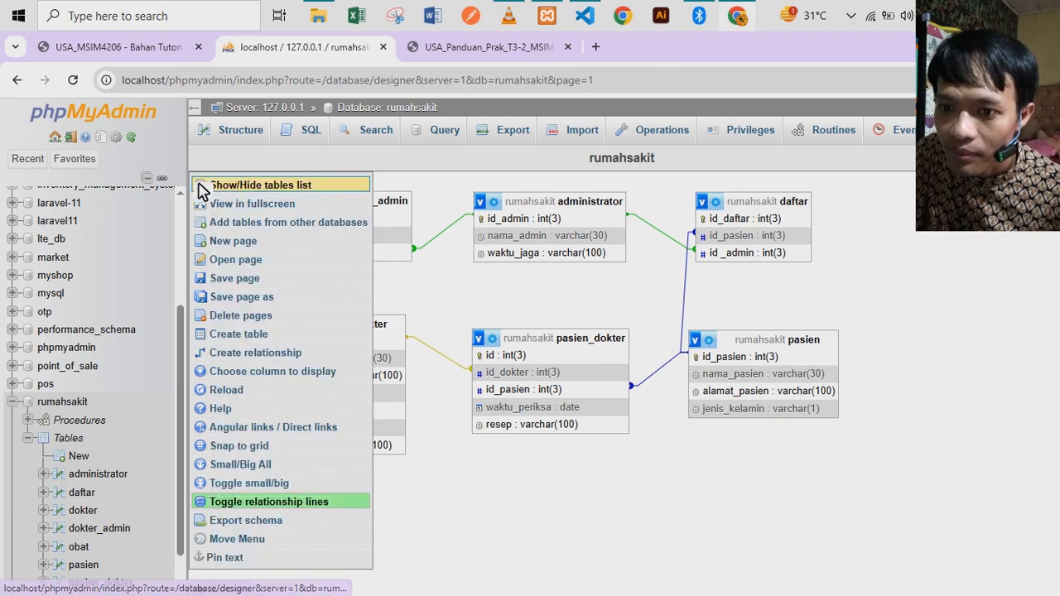
click(255, 189)
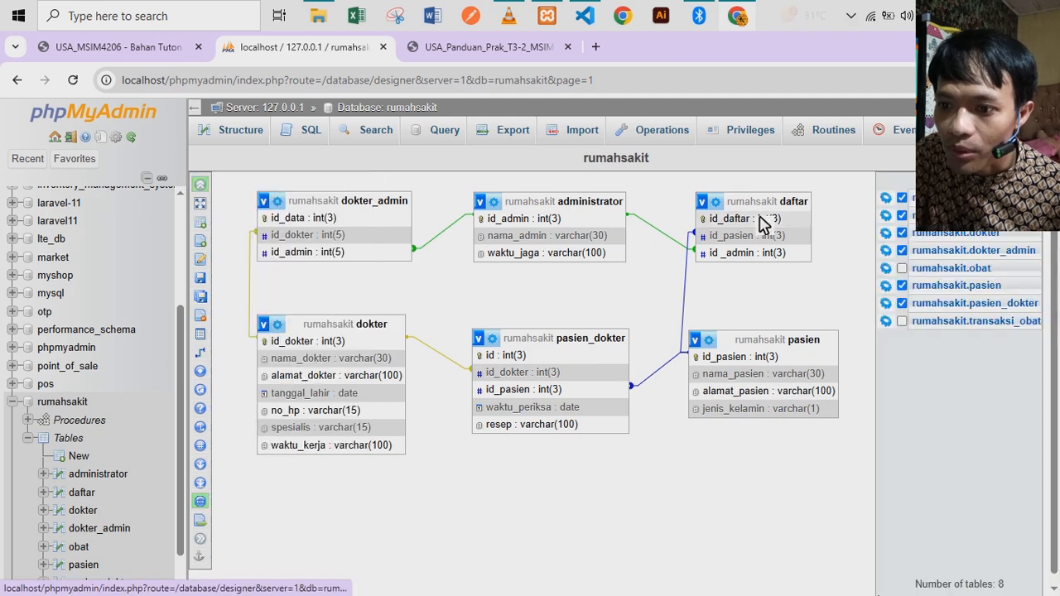
click(901, 268)
click(902, 321)
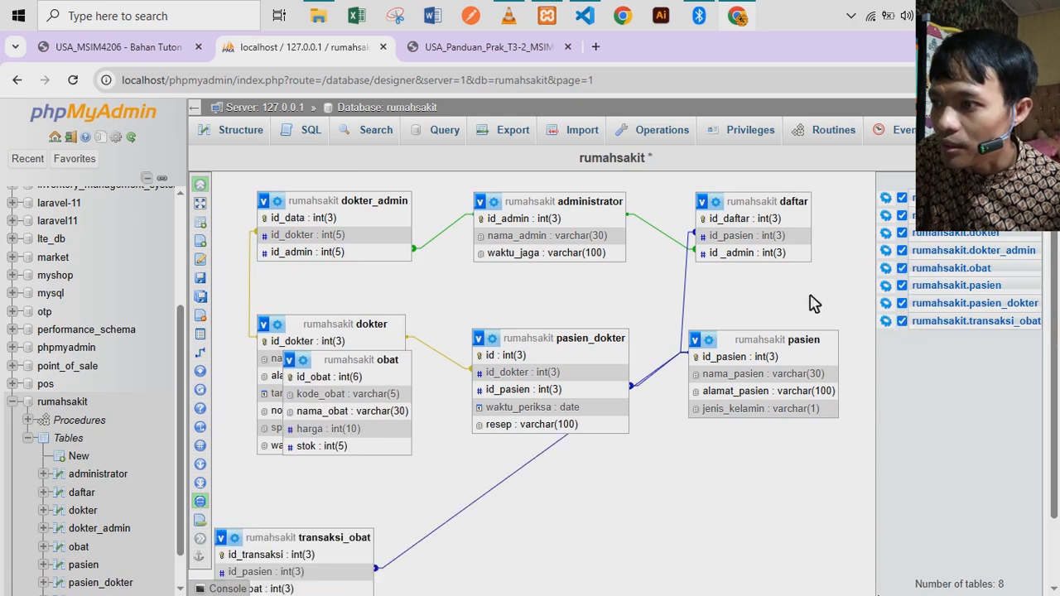
mouse_move(190, 242)
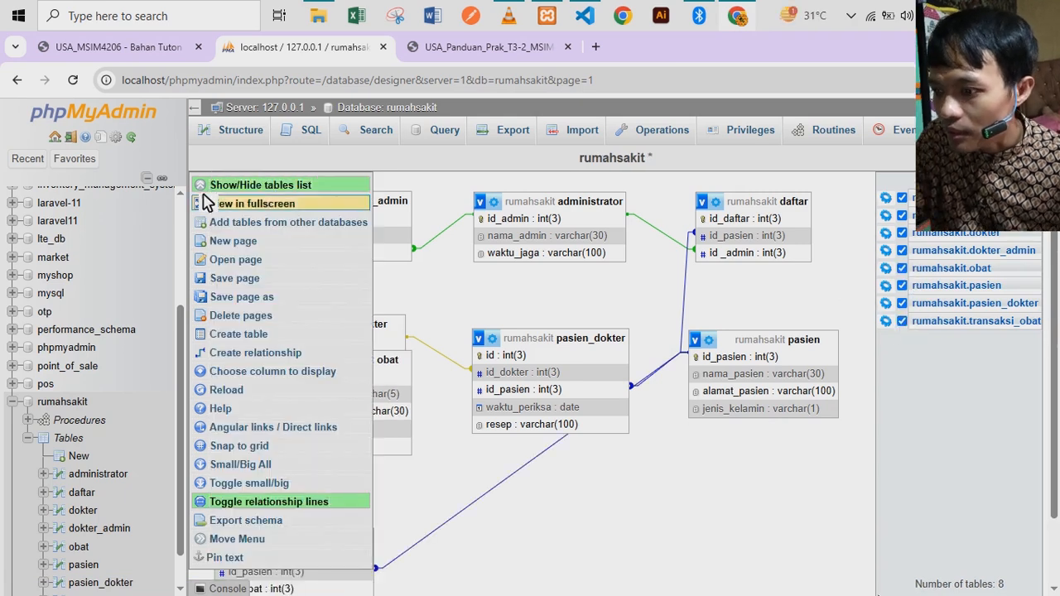
click(256, 187)
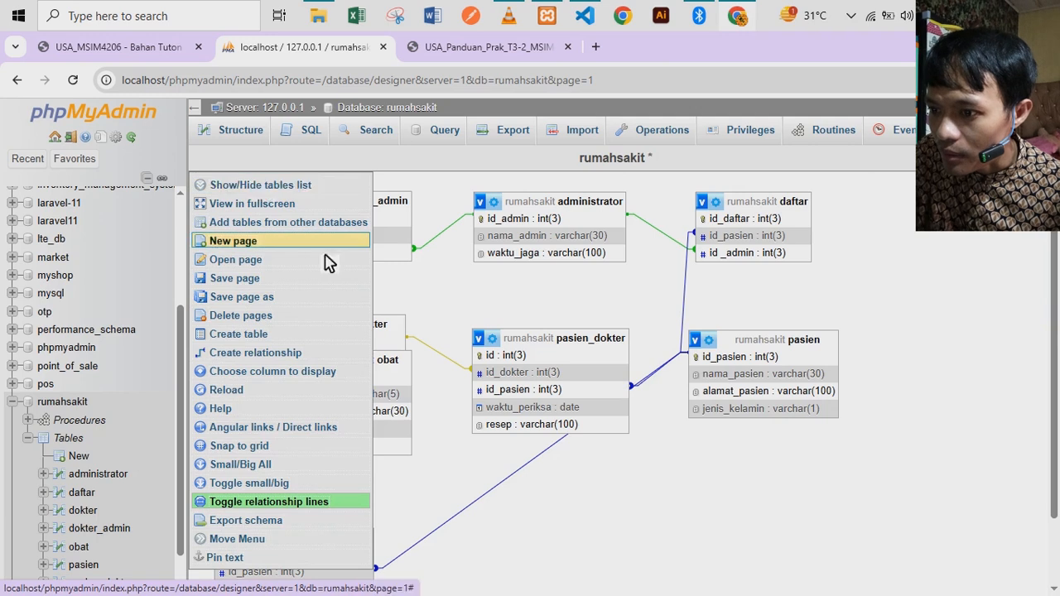
Arrange transaksi_obat below pasien and obat below pasien_dokter in the diagram, and save the Designer page.
scroll(575, 499, down, 2)
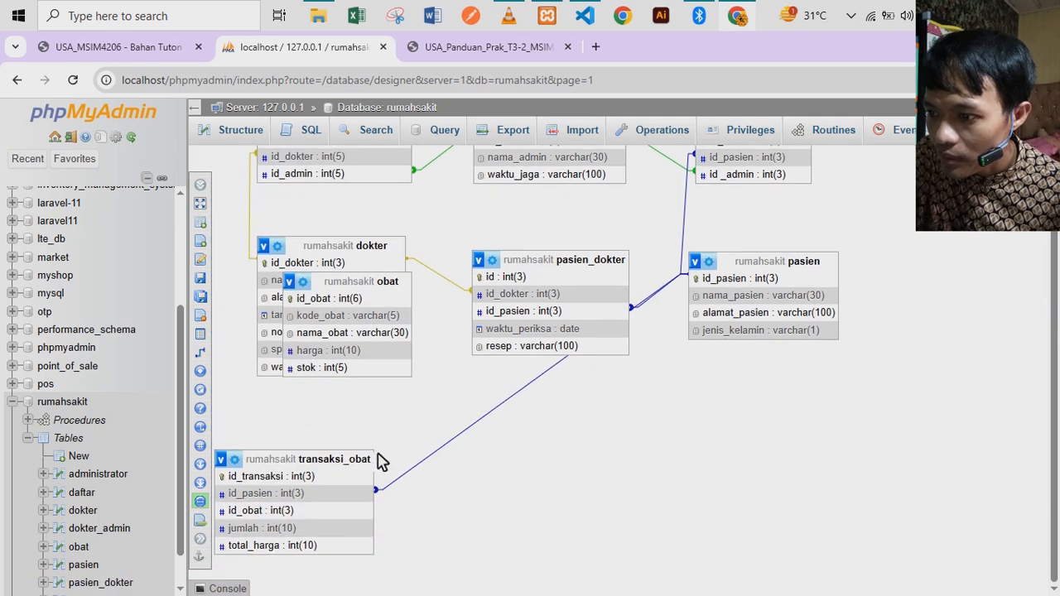
scroll(520, 441, up, 1)
drag(364, 500, 817, 492)
drag(344, 367, 559, 496)
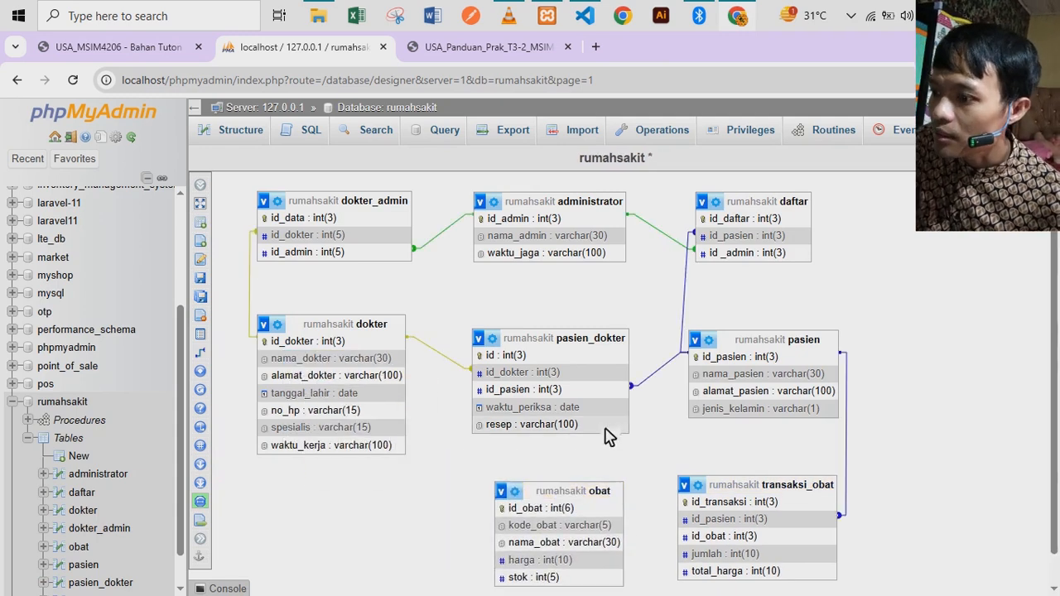
scroll(630, 427, down, 1)
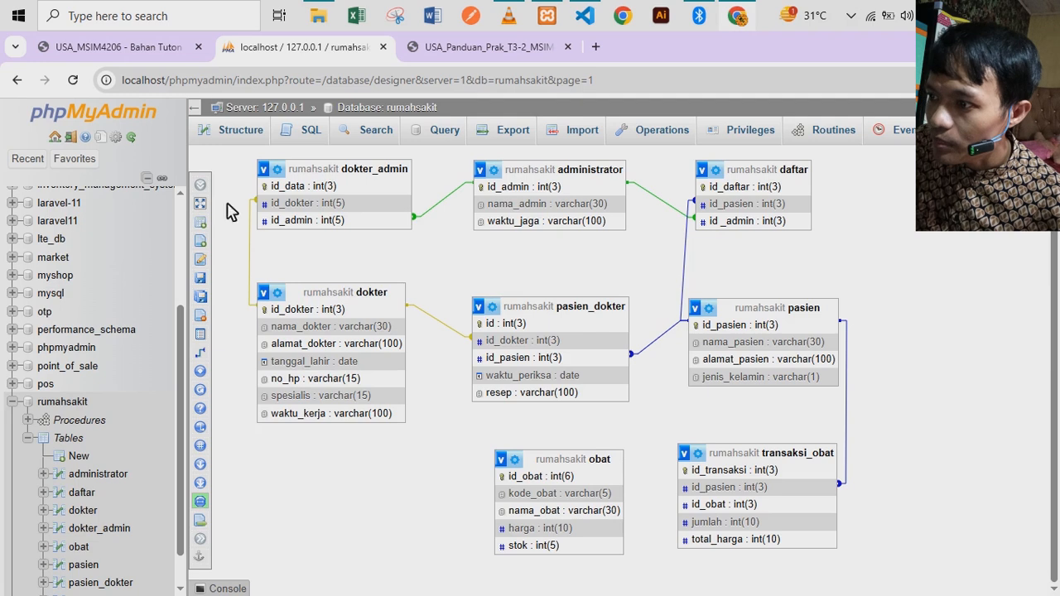
mouse_move(211, 187)
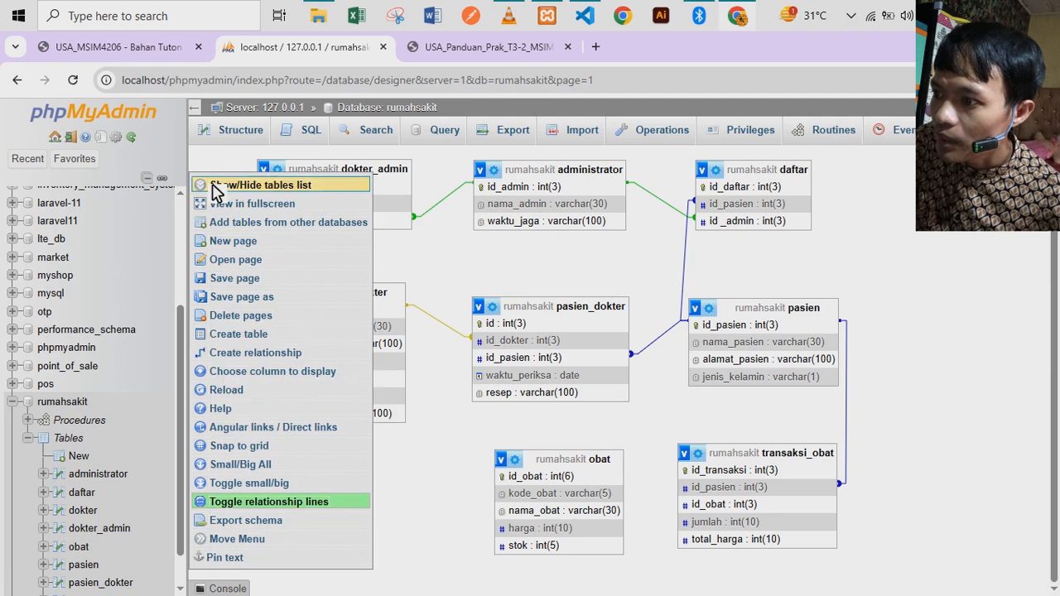
click(236, 280)
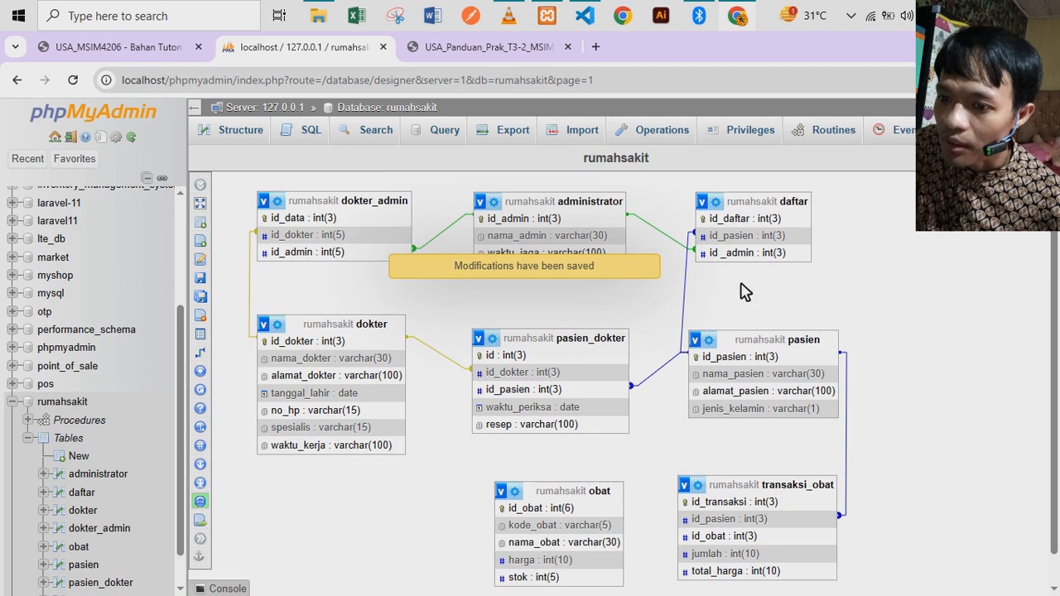
Create a foreign key relationship from id_obat in obat to id_obat in transaksi_obat, and save the Designer page.
mouse_move(202, 295)
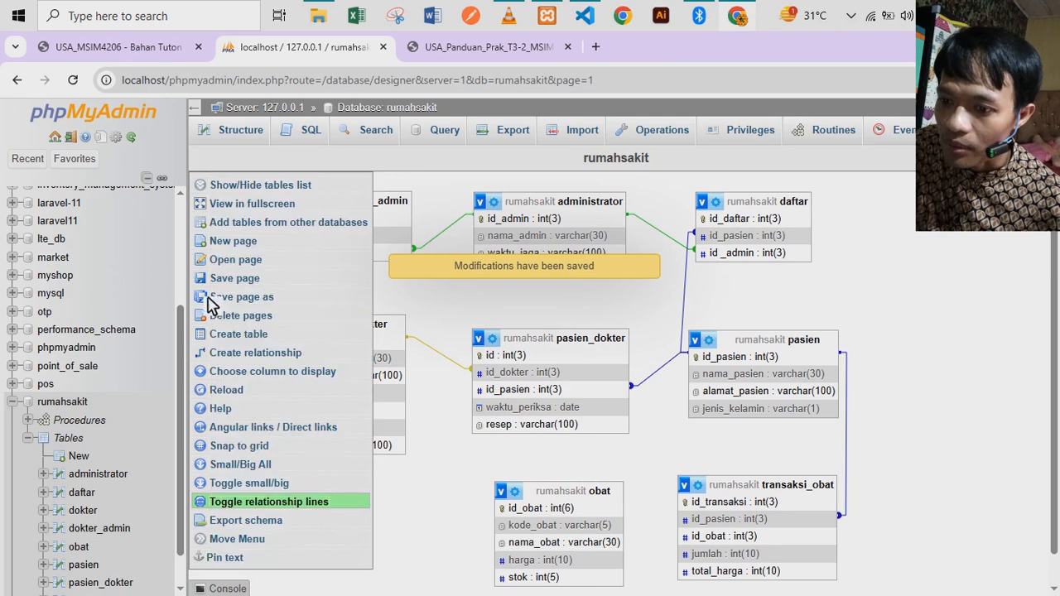
click(257, 356)
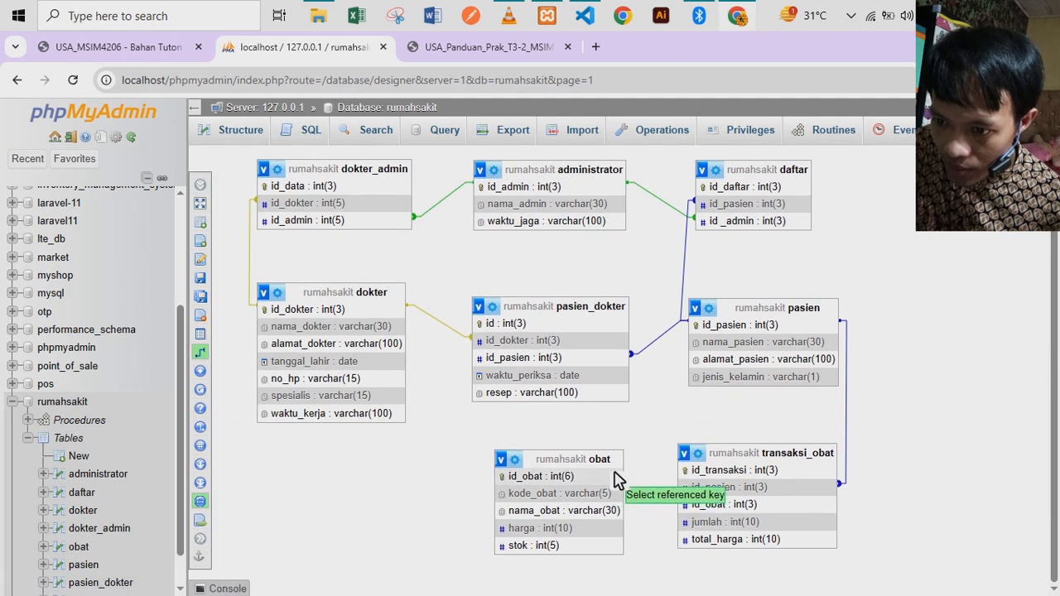
click(617, 478)
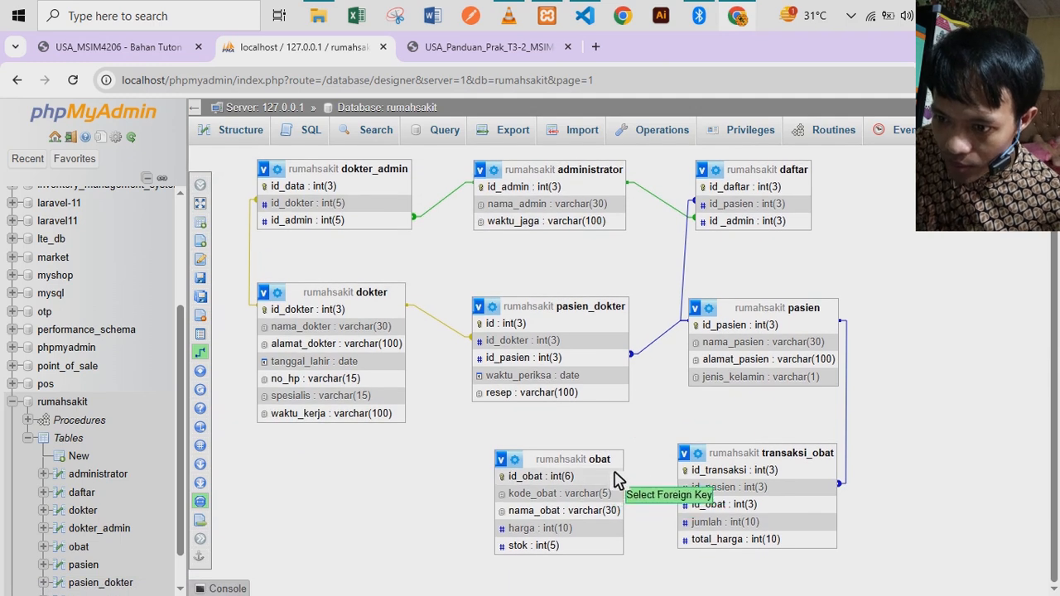
click(694, 513)
scroll(793, 572, down, 1)
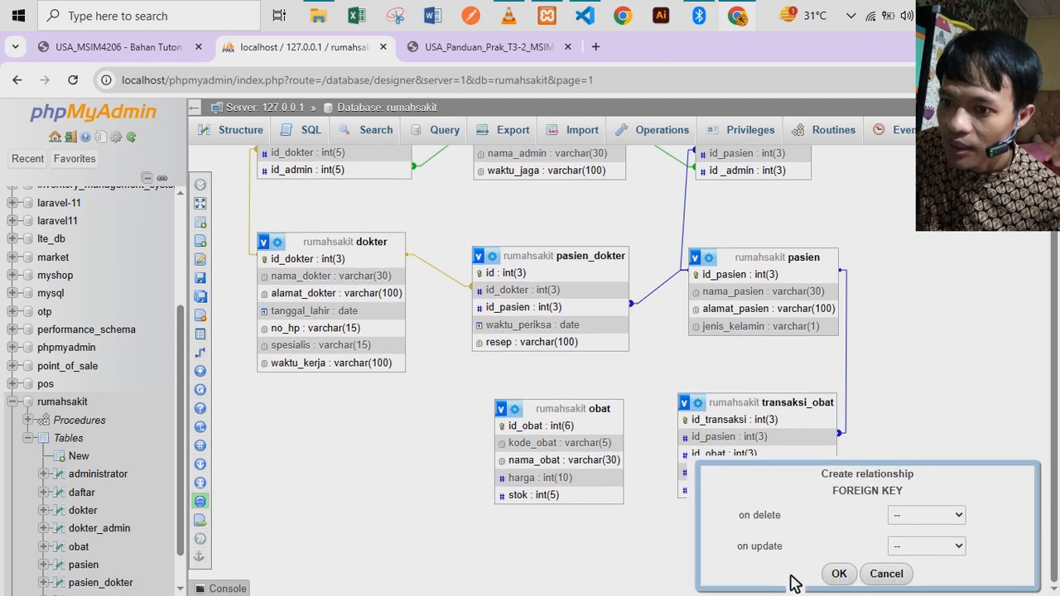
click(839, 574)
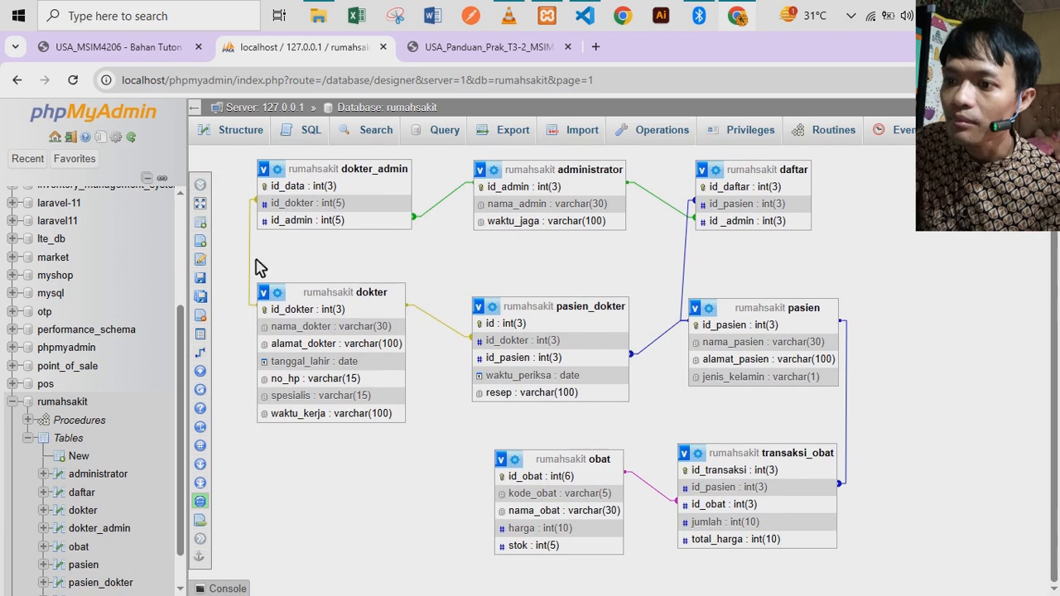
click(217, 282)
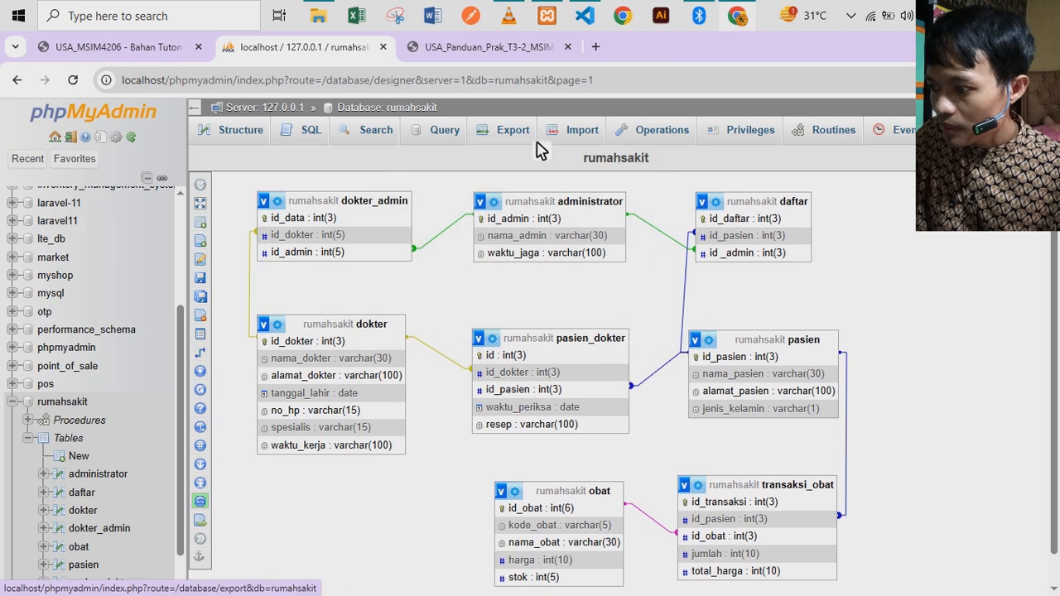
Browse the obat table and open its SQL query editor.
scroll(130, 505, down, 3)
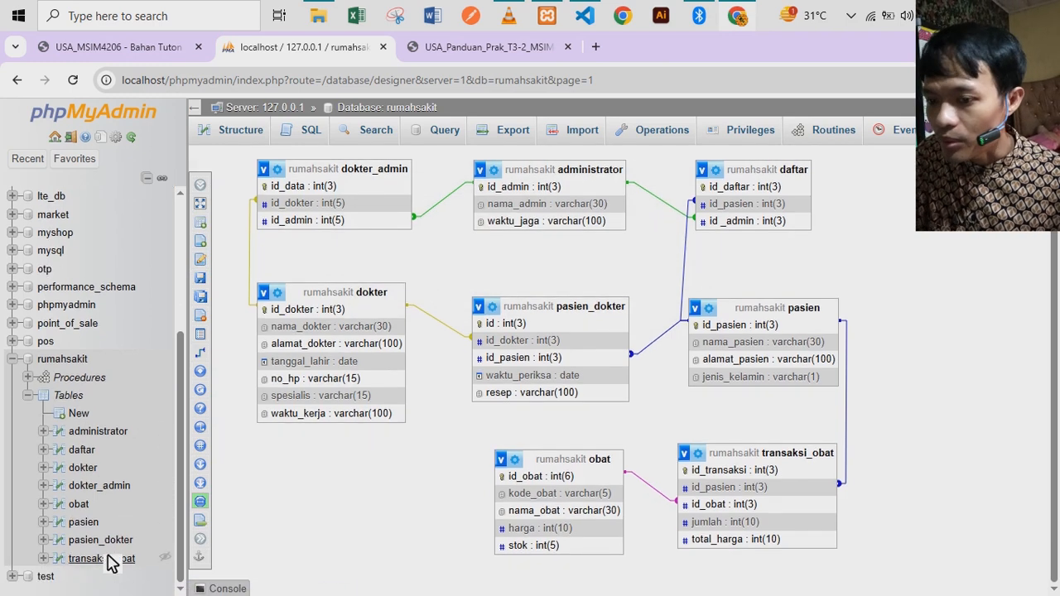
click(83, 504)
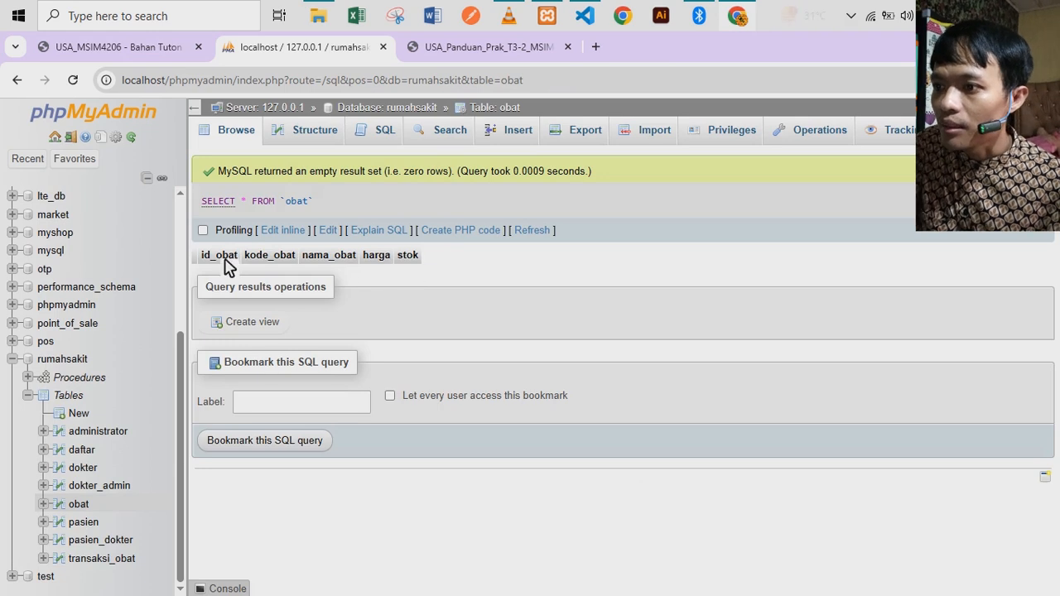
click(389, 135)
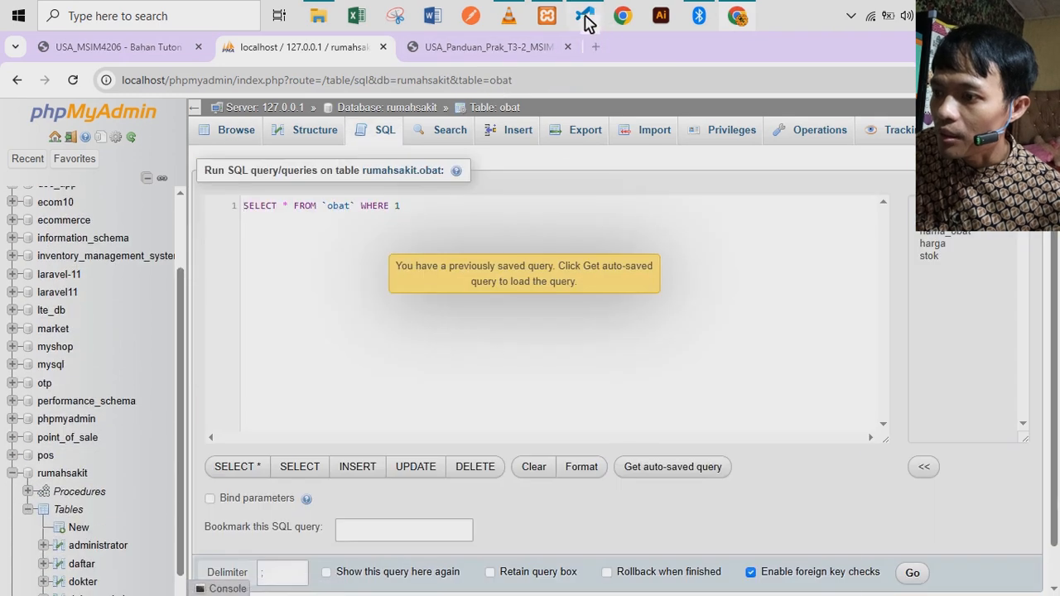
Switch to VS Code and copy the three INSERT INTO obat statements, Amikacin, Amoxilin and Betadine, from data.sql.
click(584, 16)
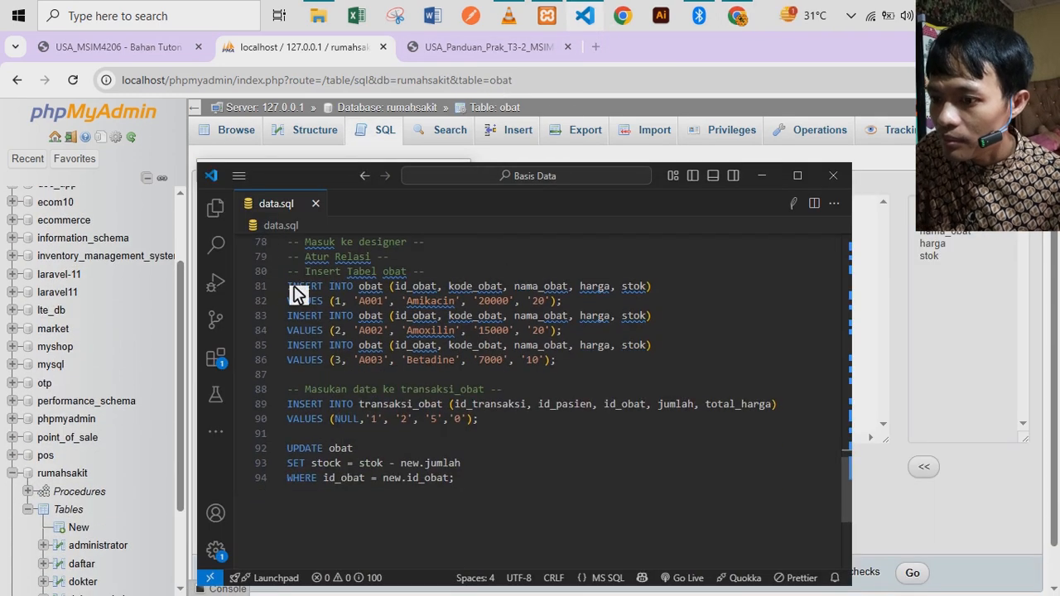
drag(292, 287, 574, 370)
key(ctrl+c)
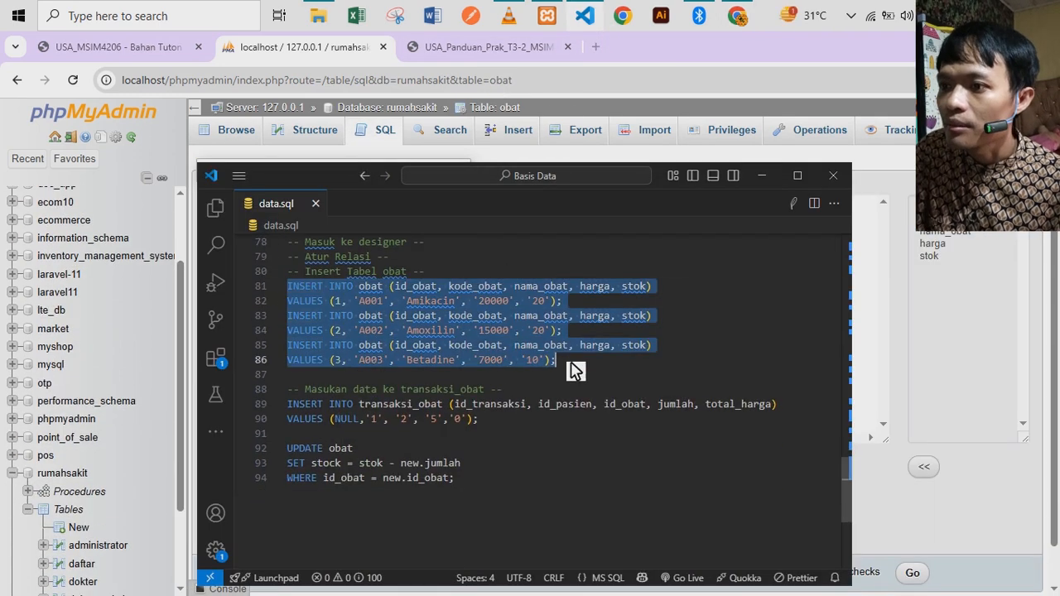
Check the sample obat data and the tg_jual trigger code in the practicum guide PDF, and return to phpMyAdmin.
click(535, 49)
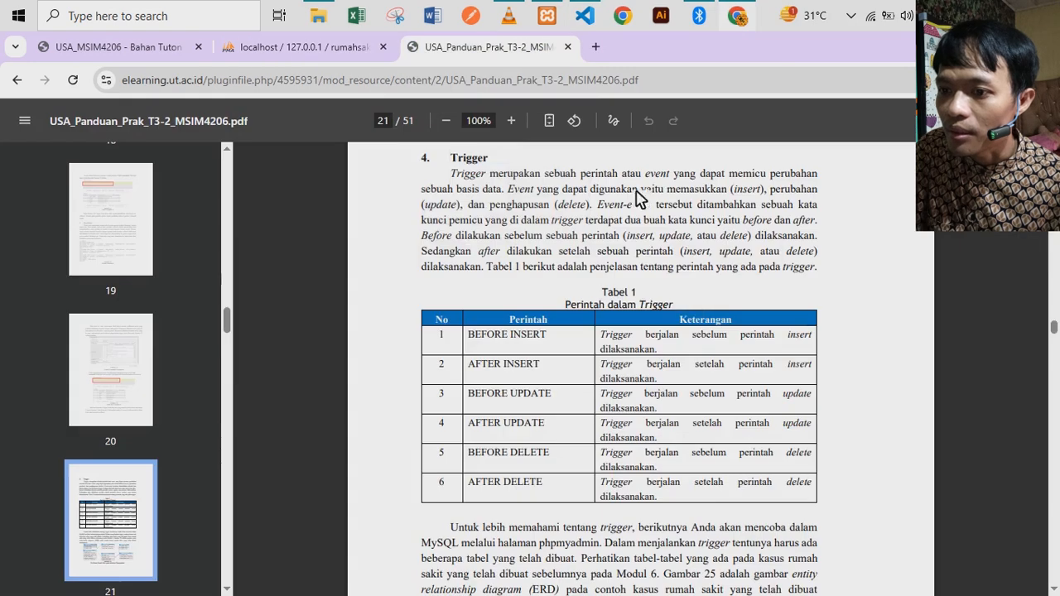
scroll(700, 358, down, 20)
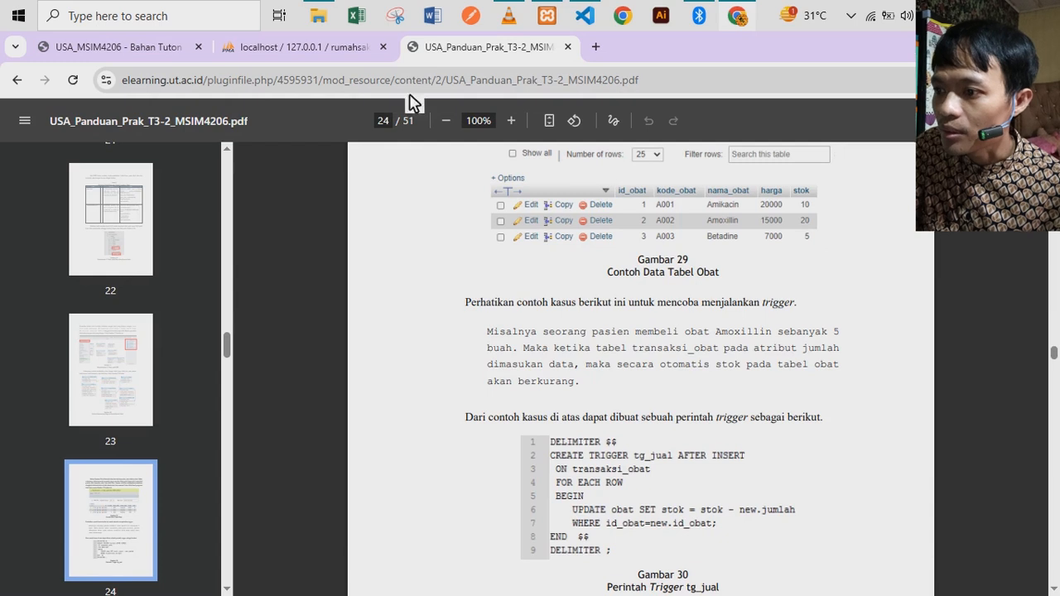
click(315, 53)
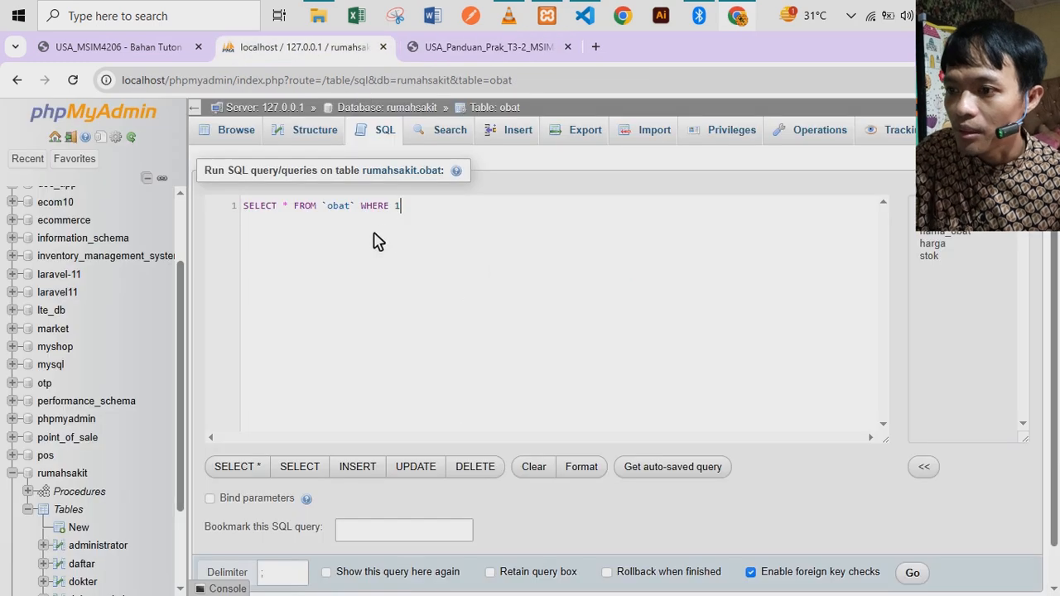
Replace the default obat query with the copied INSERT statements, run them, and browse the obat table.
drag(415, 210, 207, 204)
key(ctrl+v)
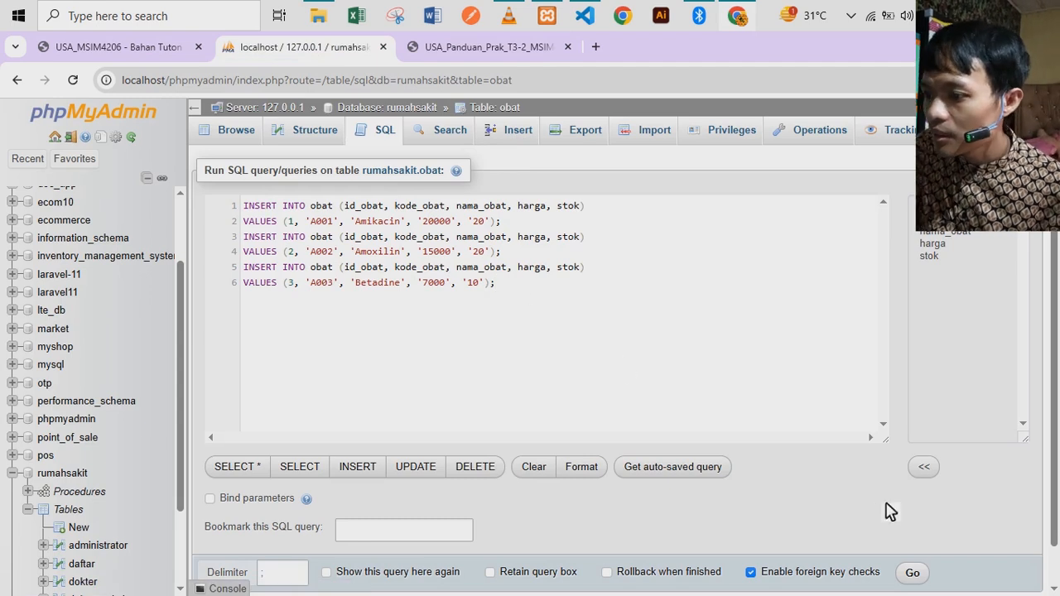
click(915, 575)
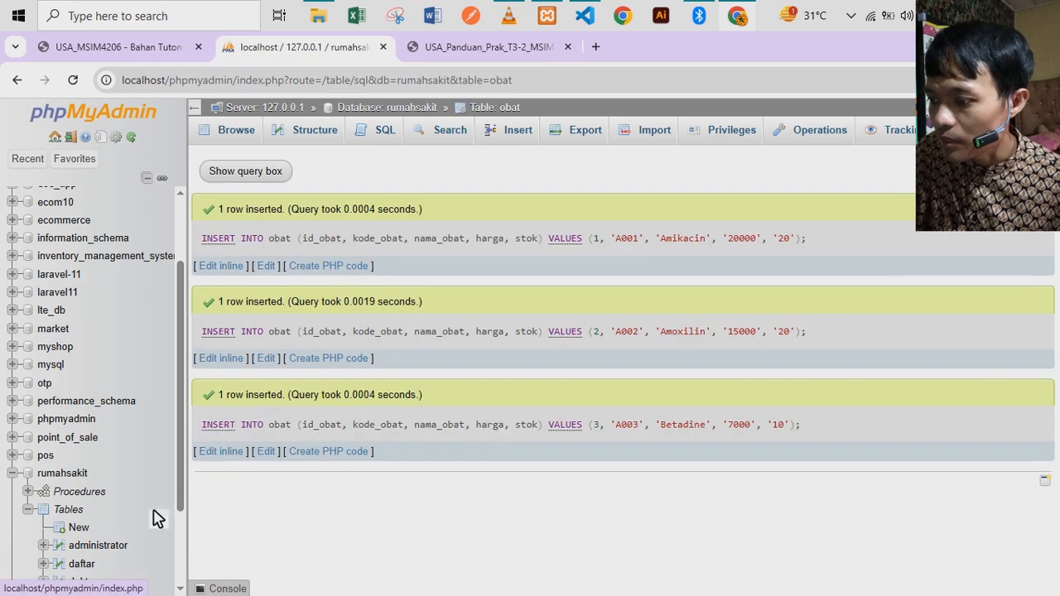
scroll(135, 525, down, 3)
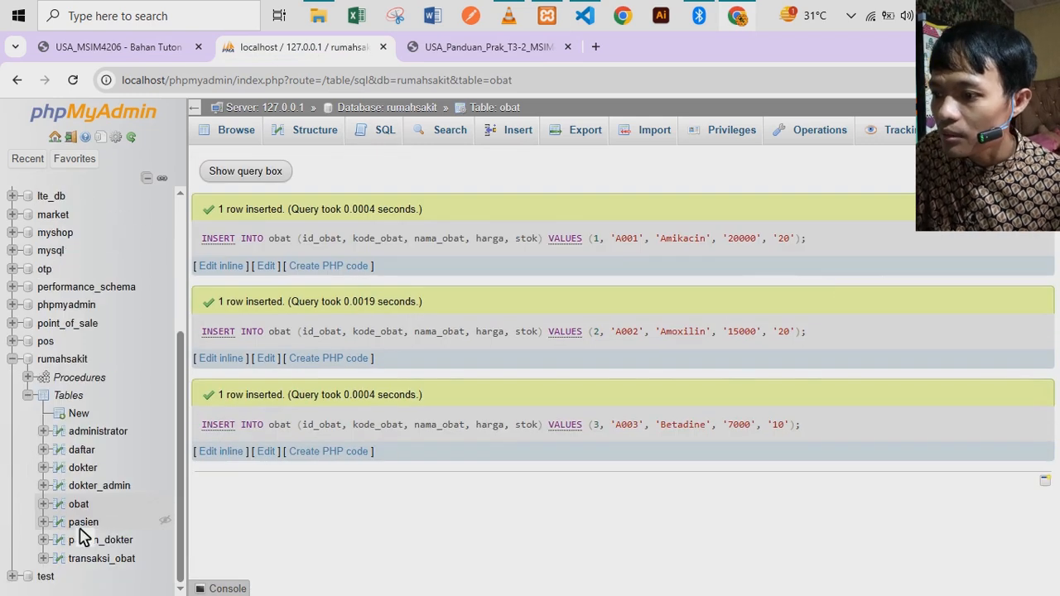
click(88, 507)
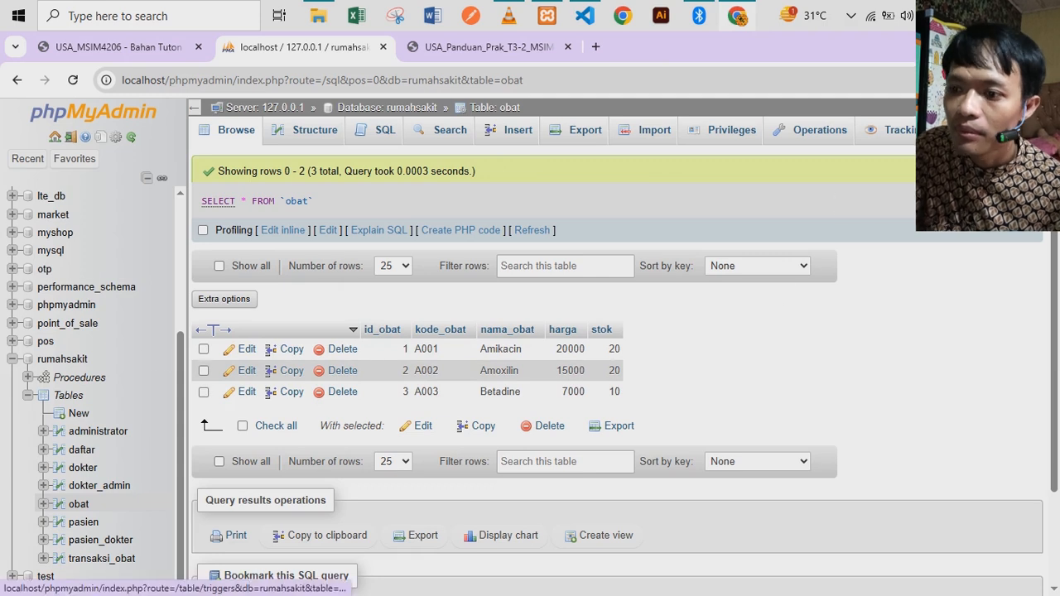
Start a new trigger named jual_obat on the transaksi_obat table with its time set to AFTER.
click(979, 130)
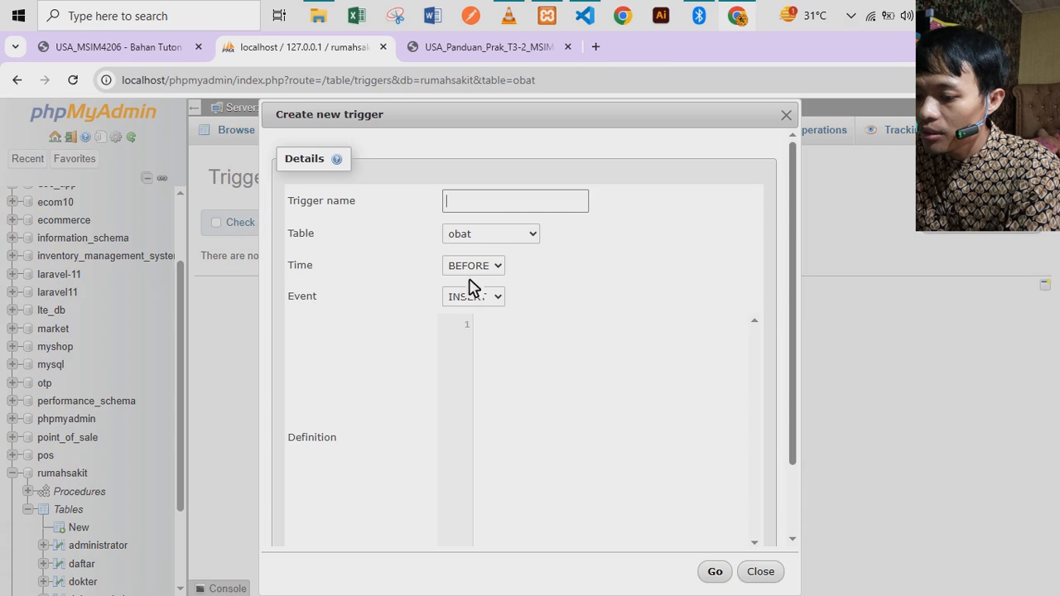
click(489, 213)
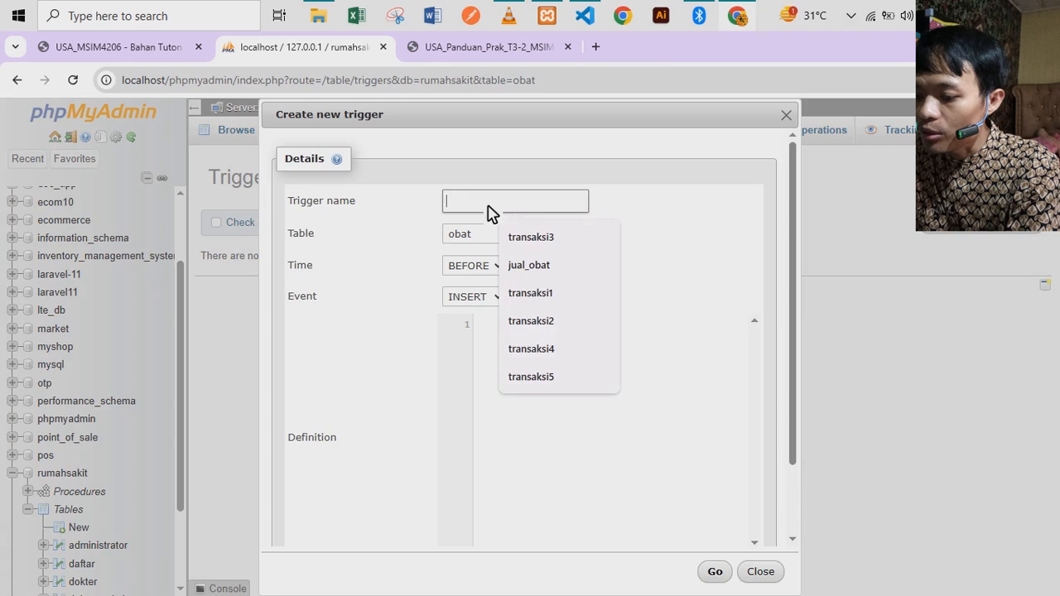
text(ju)
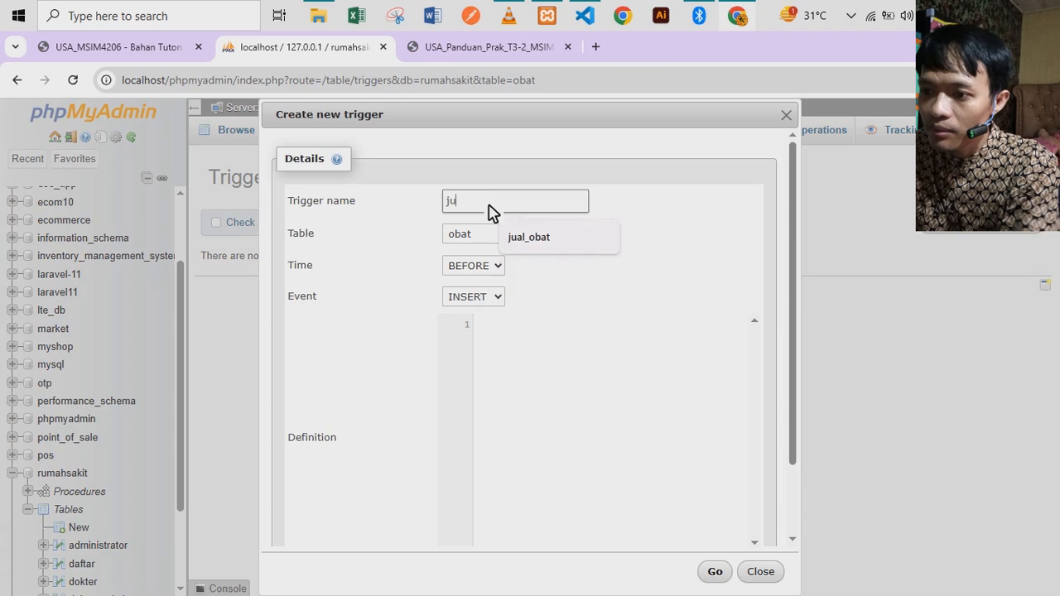
text(al_o)
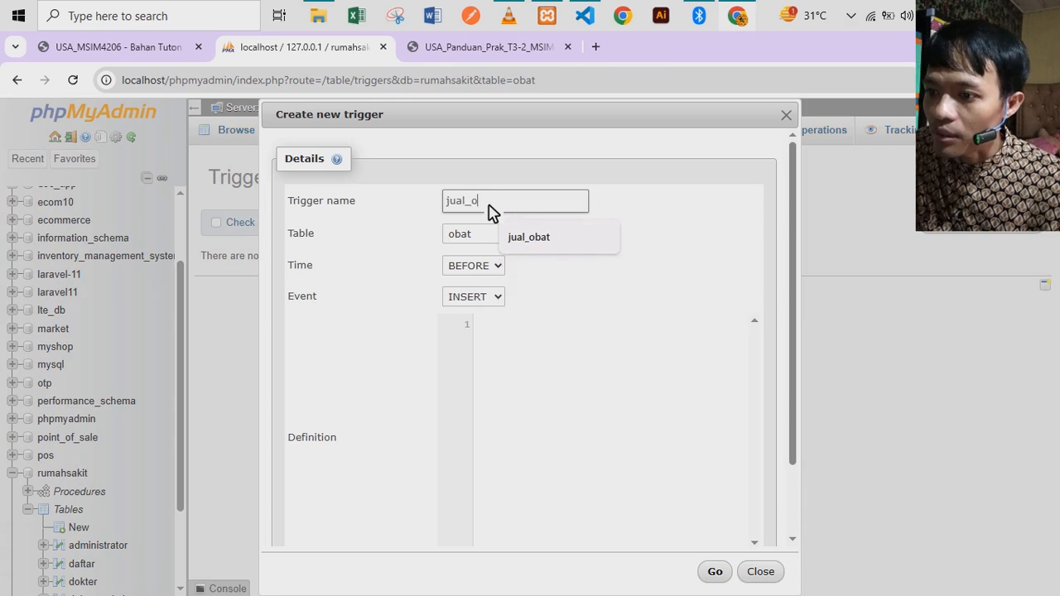
text(bat)
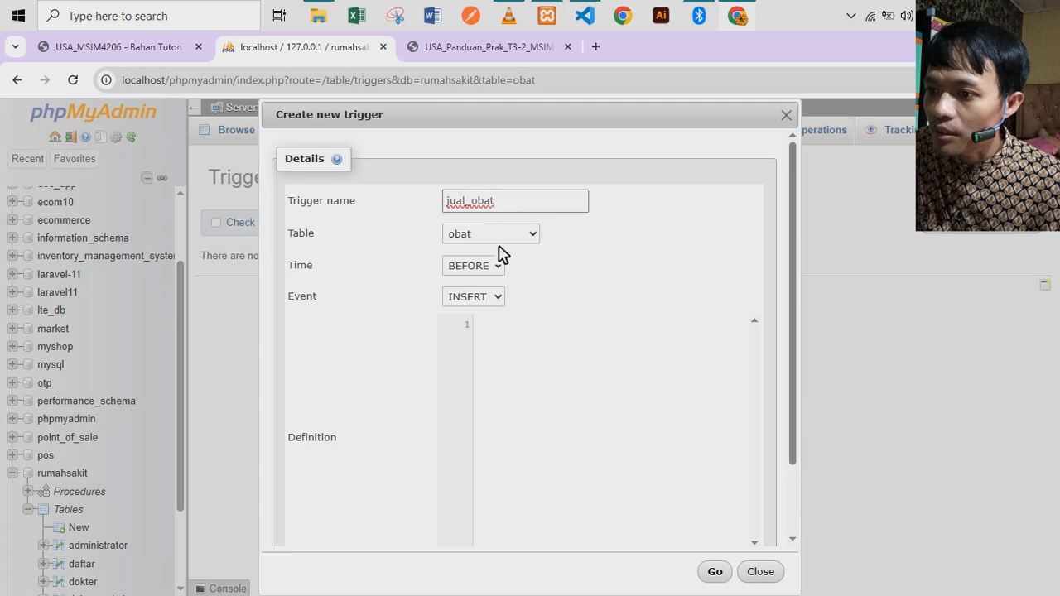
click(507, 235)
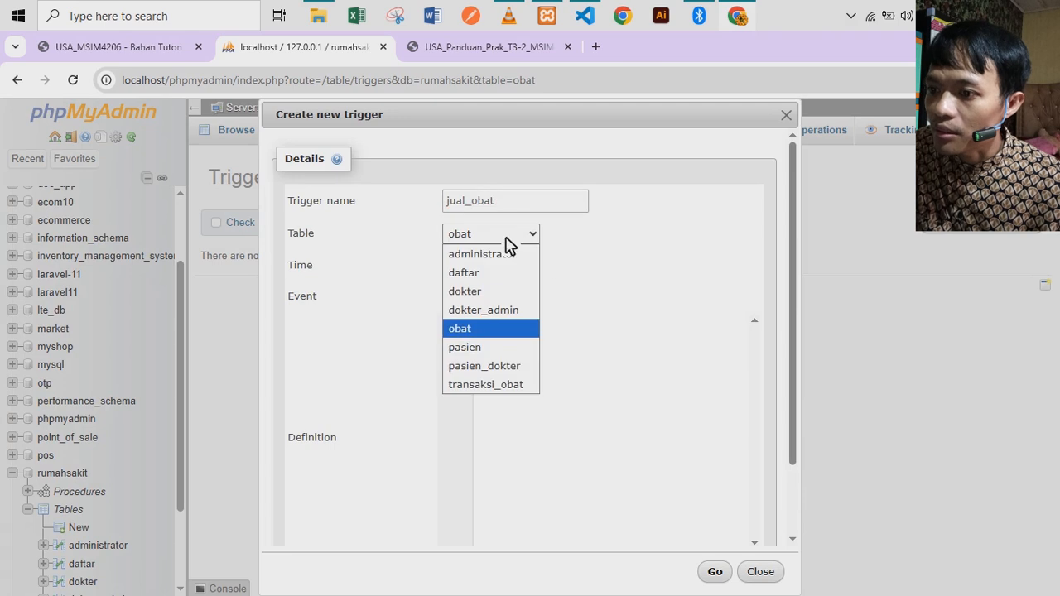
click(487, 384)
click(492, 266)
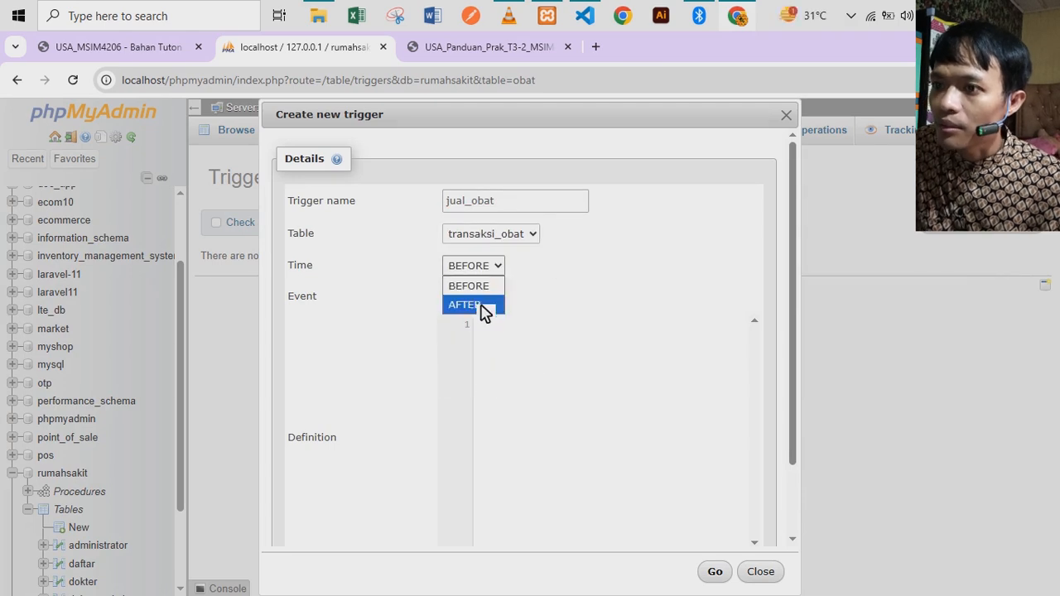
click(480, 304)
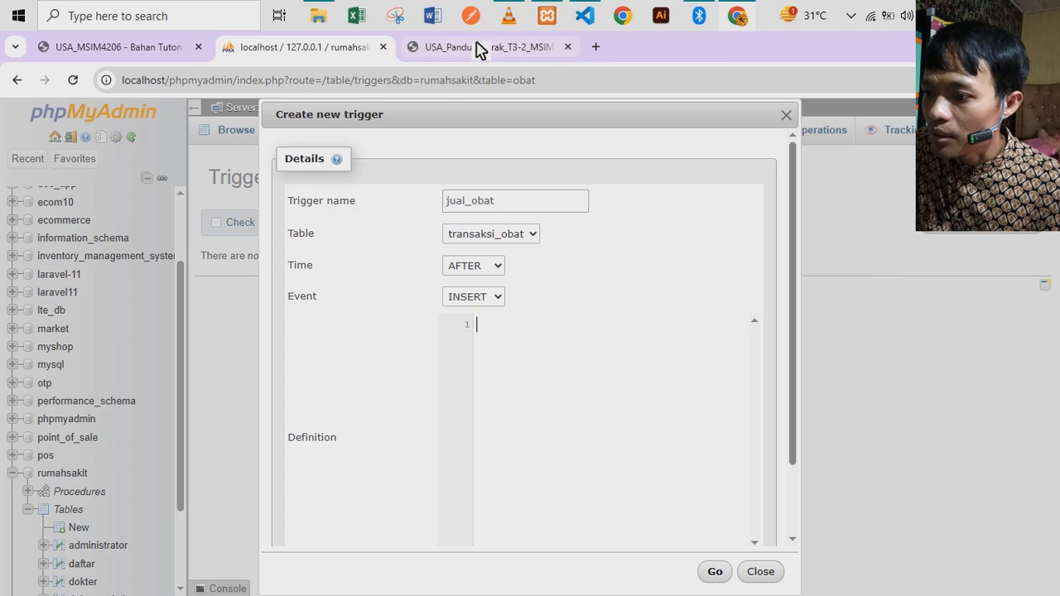
Copy the UPDATE obat stock statement from data.sql in VS Code and paste it as the jual_obat trigger definition in phpMyAdmin.
click(585, 16)
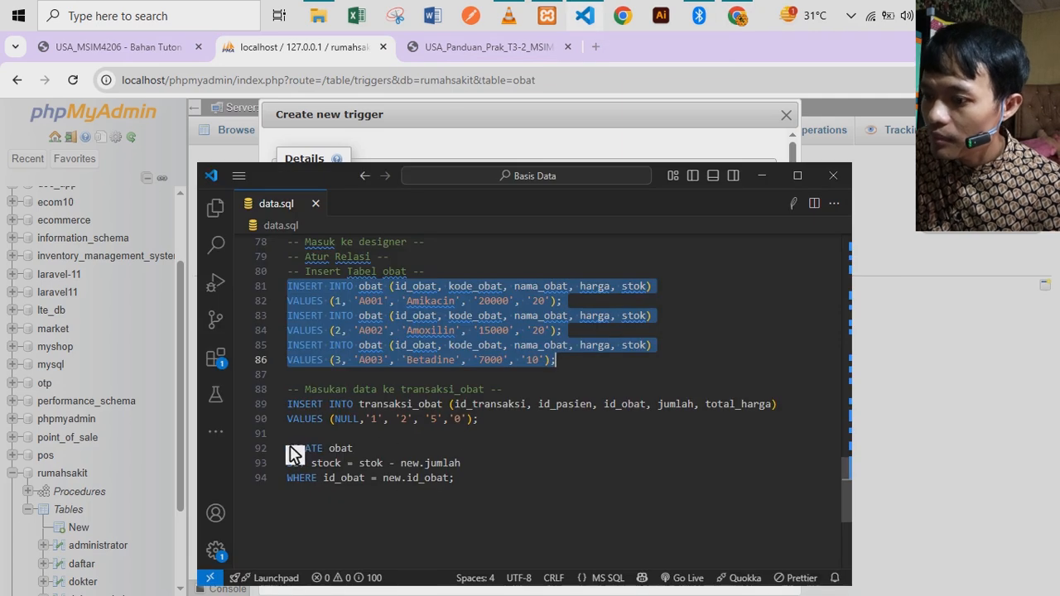
drag(289, 449, 463, 479)
key(ctrl+c)
click(550, 131)
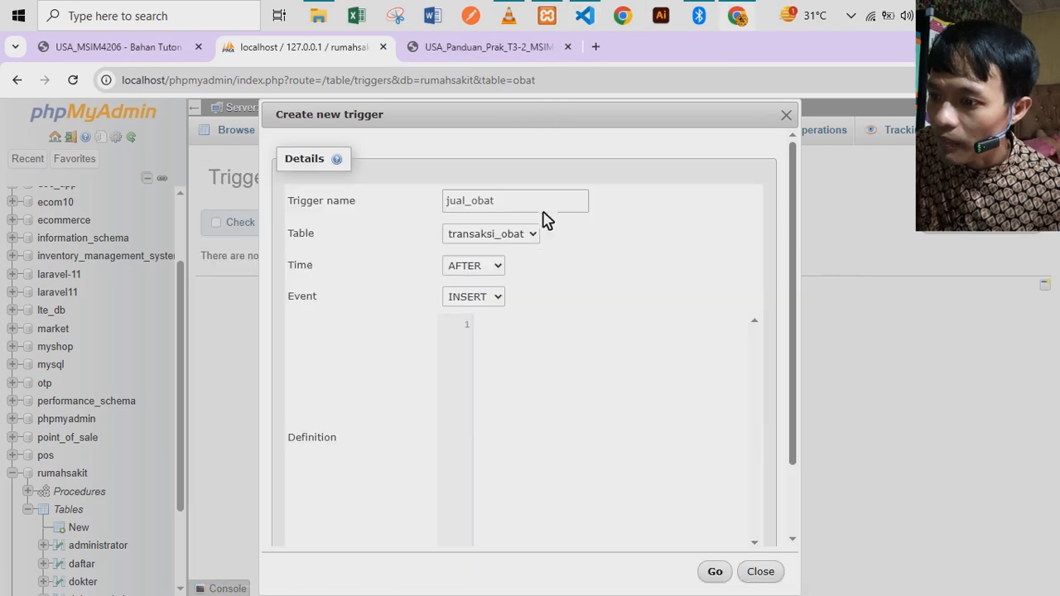
click(519, 340)
key(ctrl+v)
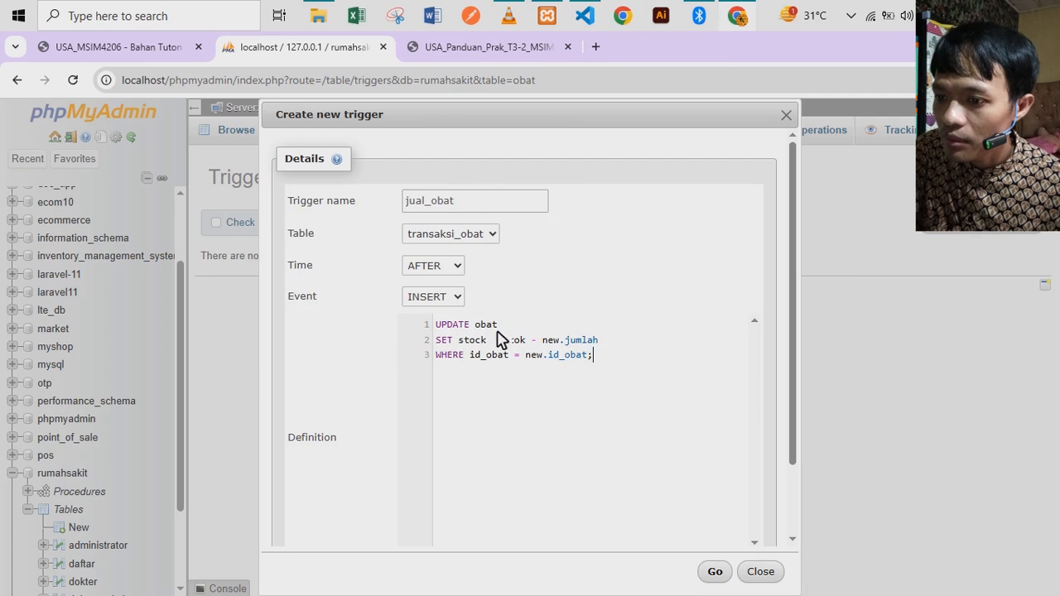
Correct the column name stock to stok in the trigger definition and create the trigger.
key(BackSpace)
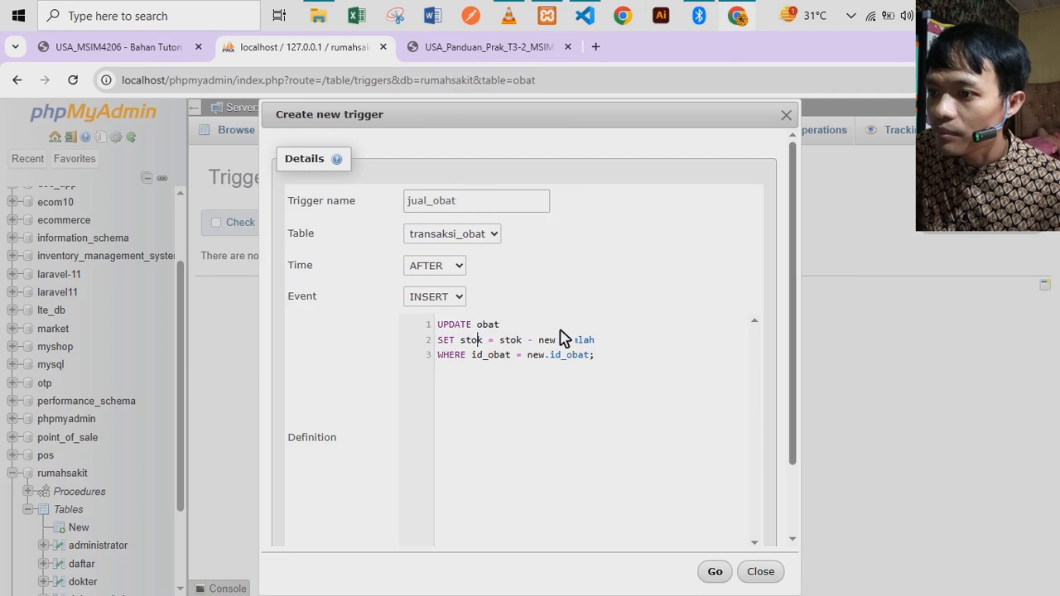
scroll(613, 393, down, 2)
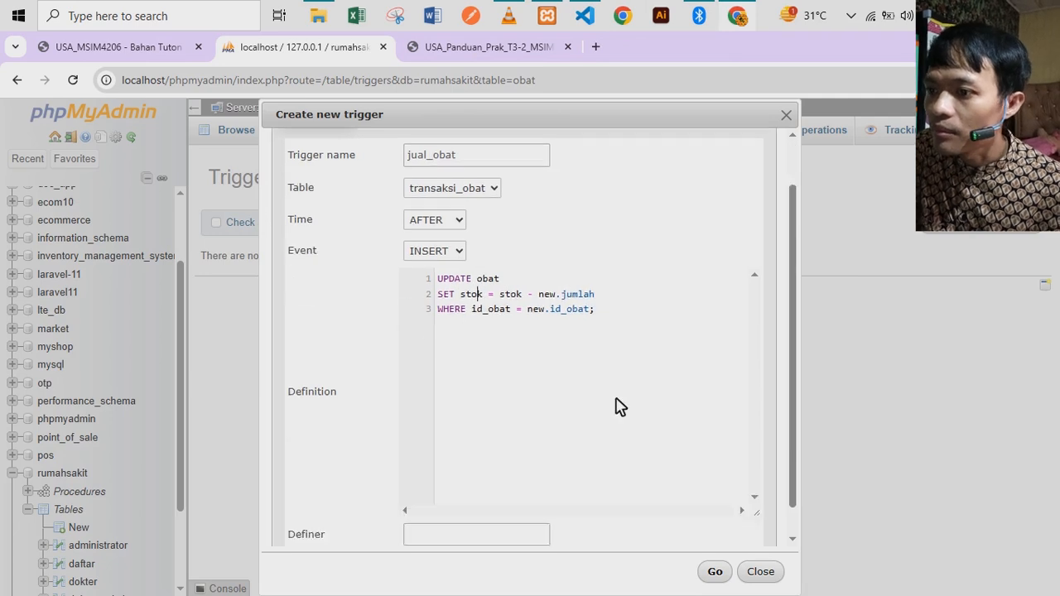
click(719, 573)
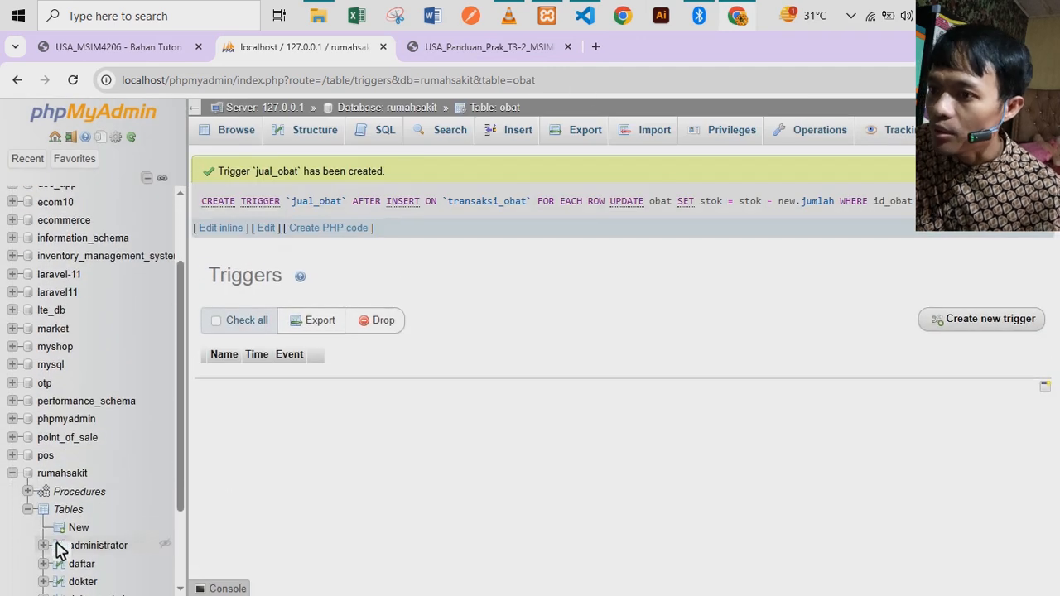
Browse the transaksi_obat table, accepting to leave the trigger page, and open the table's SQL query editor.
scroll(83, 539, down, 3)
click(106, 559)
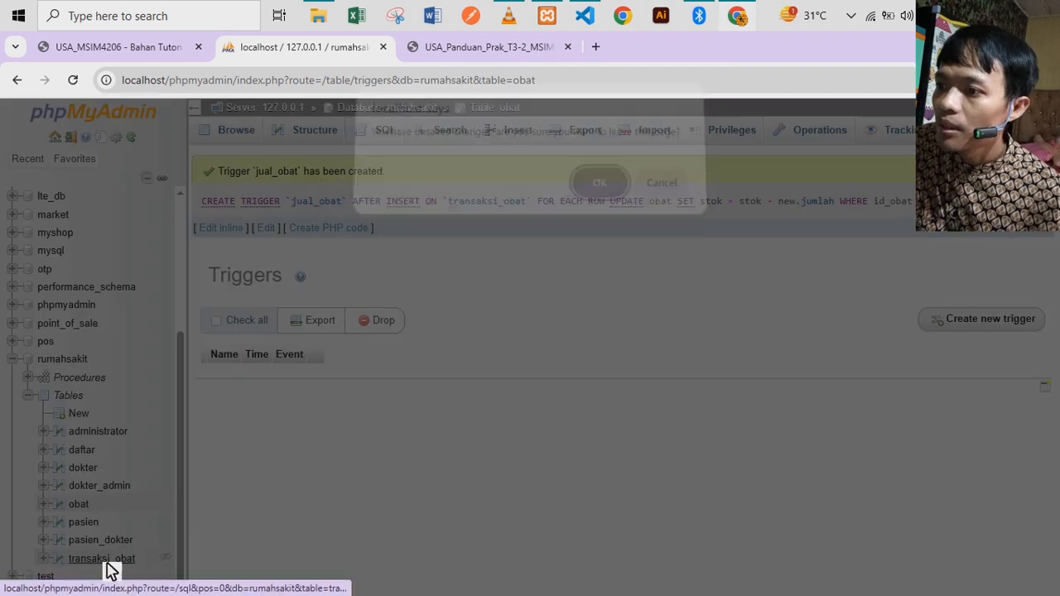
click(598, 191)
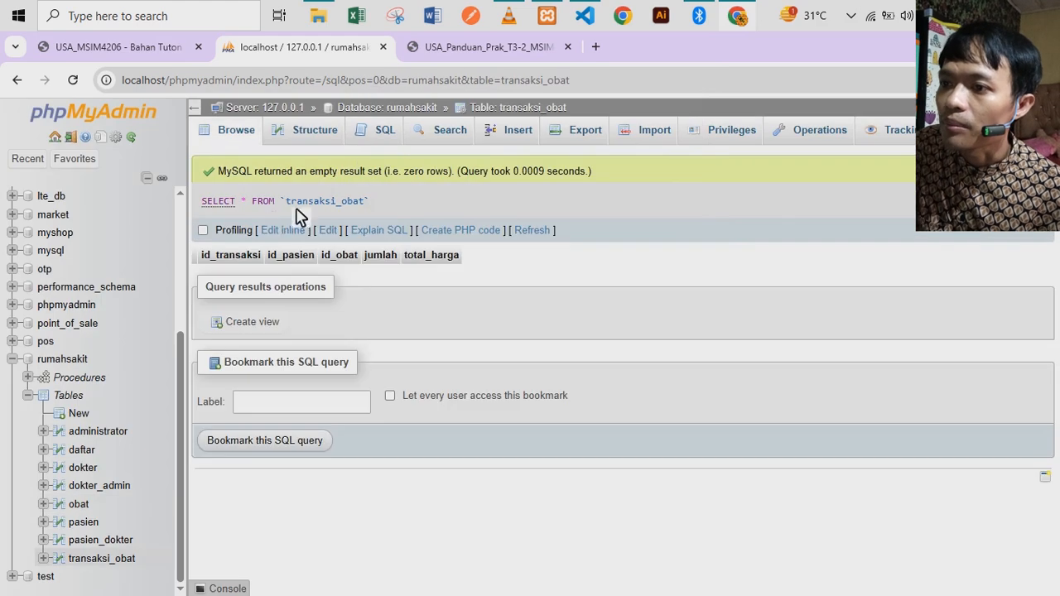
click(382, 134)
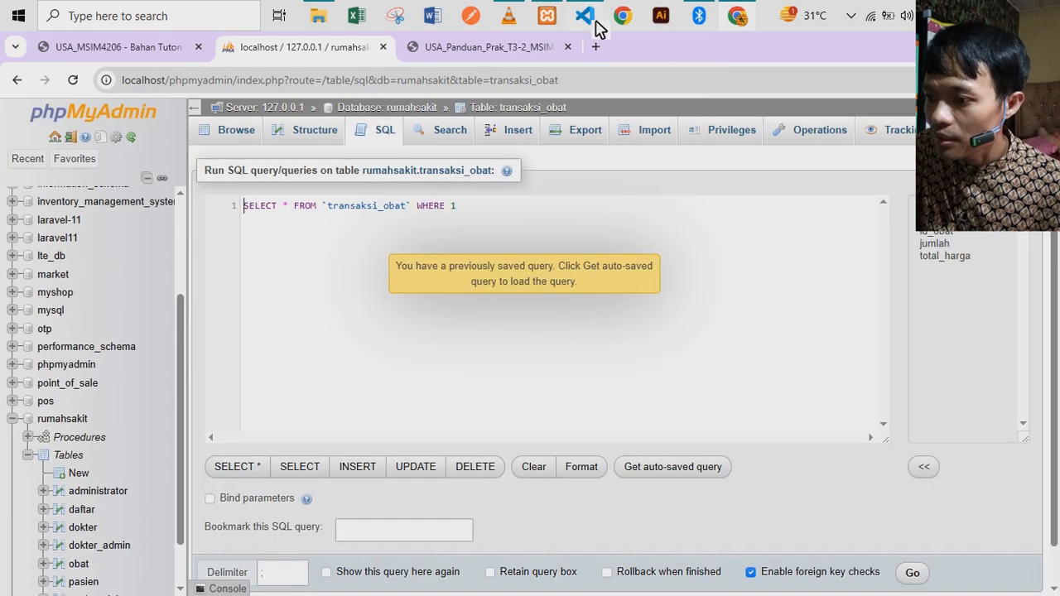
Copy the INSERT INTO transaksi_obat statement with values NULL, '1', '2', '5', '0' from data.sql in VS Code and run it in phpMyAdmin.
click(586, 17)
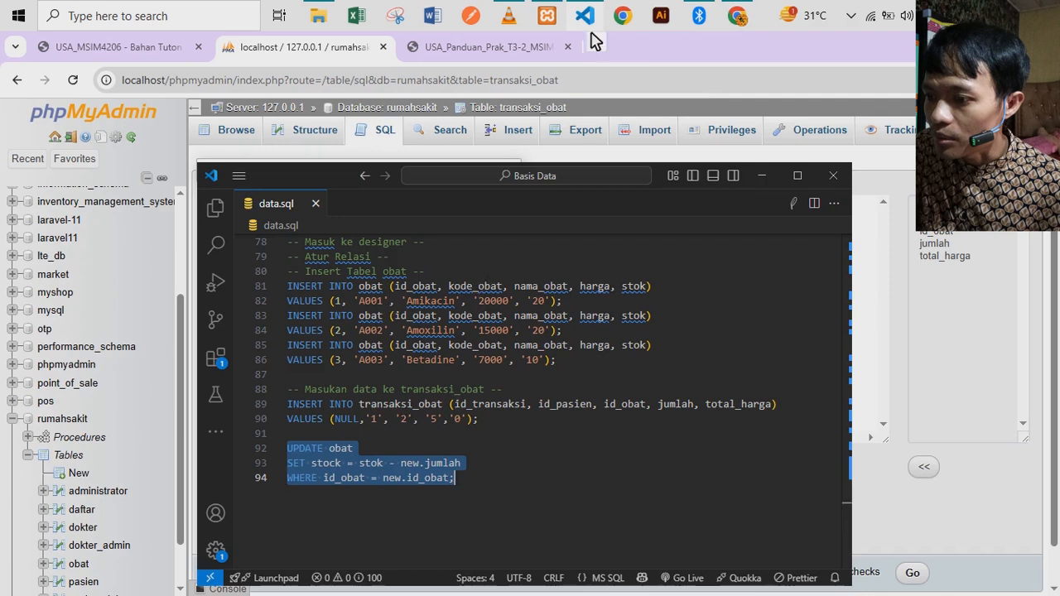
click(290, 404)
drag(292, 406, 483, 423)
key(ctrl+c)
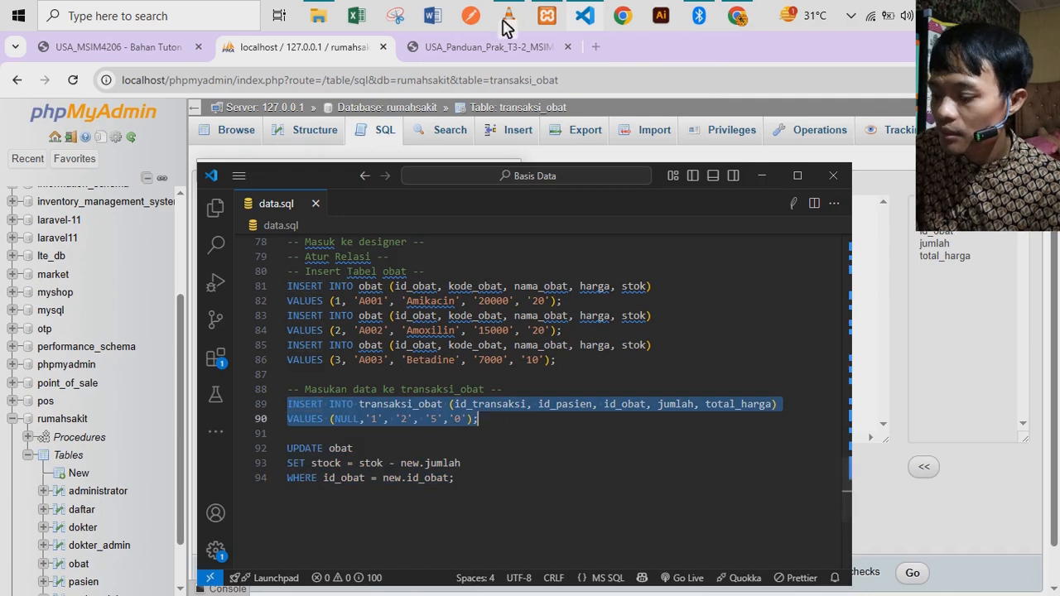
click(339, 51)
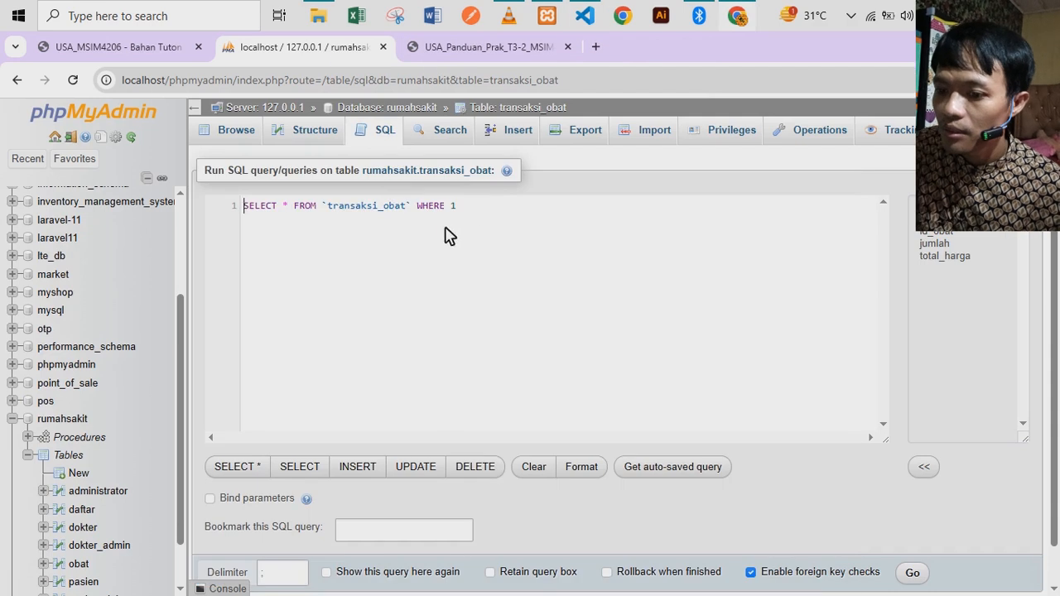
key(ctrl+a)
key(ctrl+v)
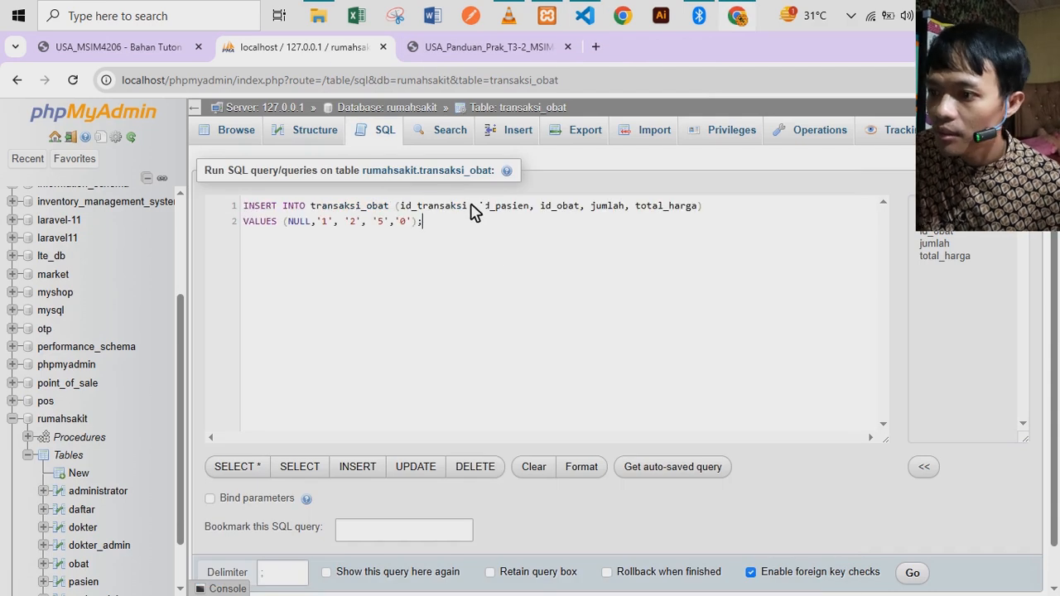
scroll(604, 371, down, 1)
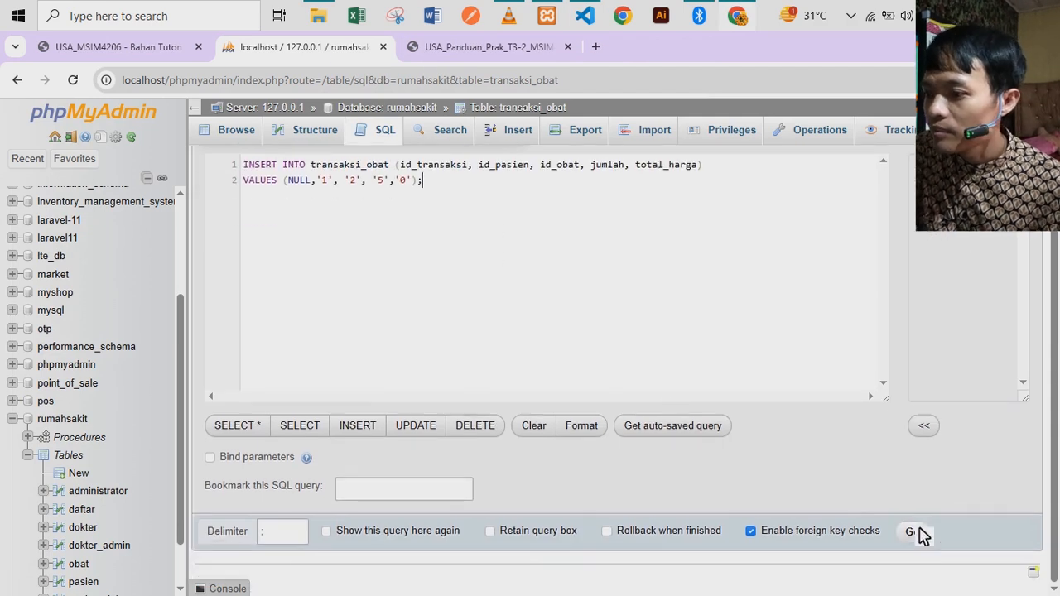
click(909, 531)
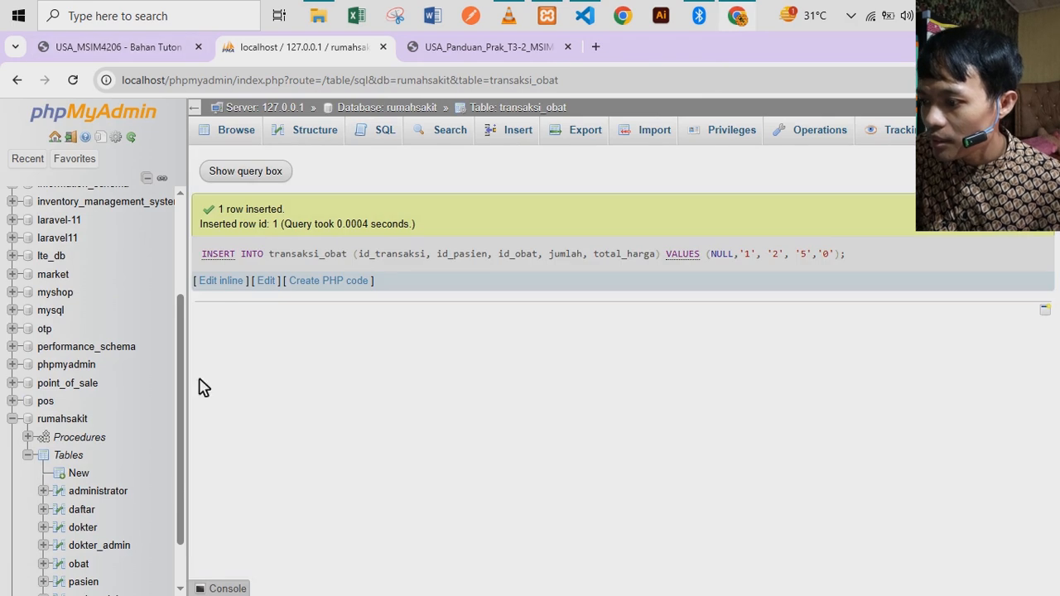
Browse the obat table to check the stok values, and switch to the Tugas 3 assignment PDF.
drag(182, 406, 165, 509)
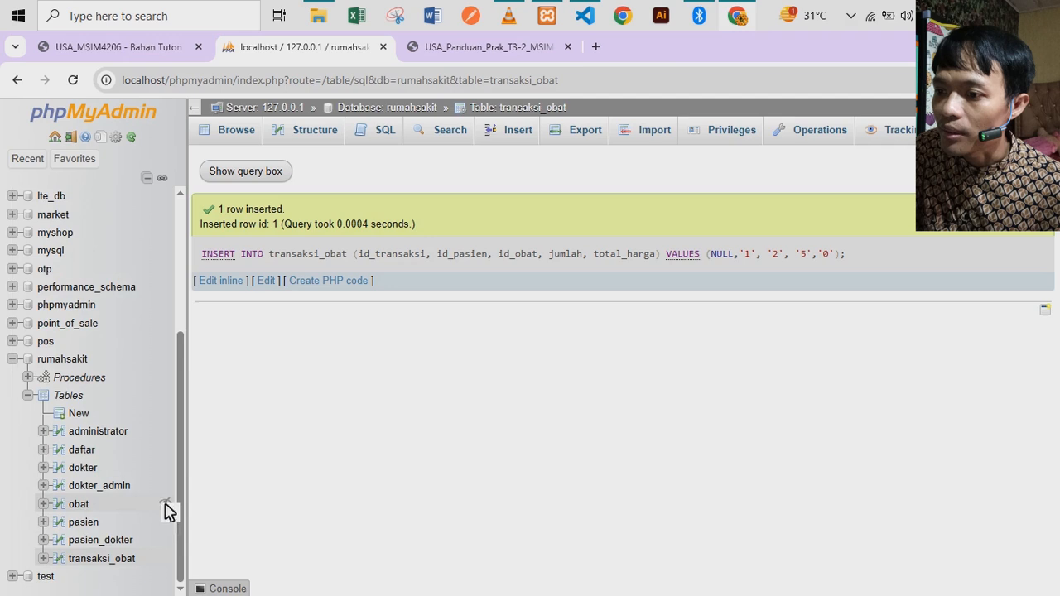
click(81, 507)
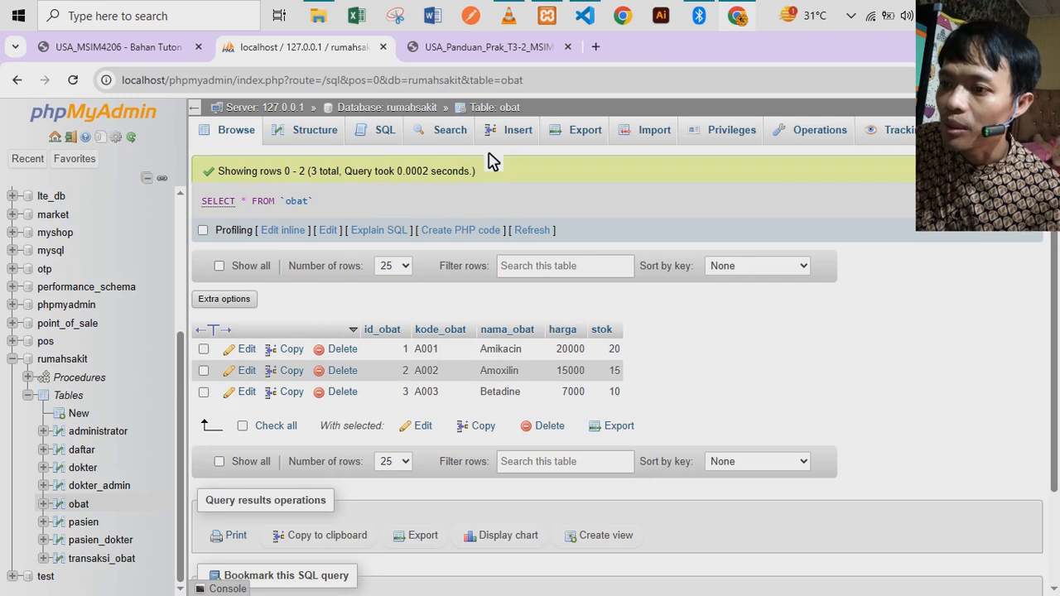
click(137, 47)
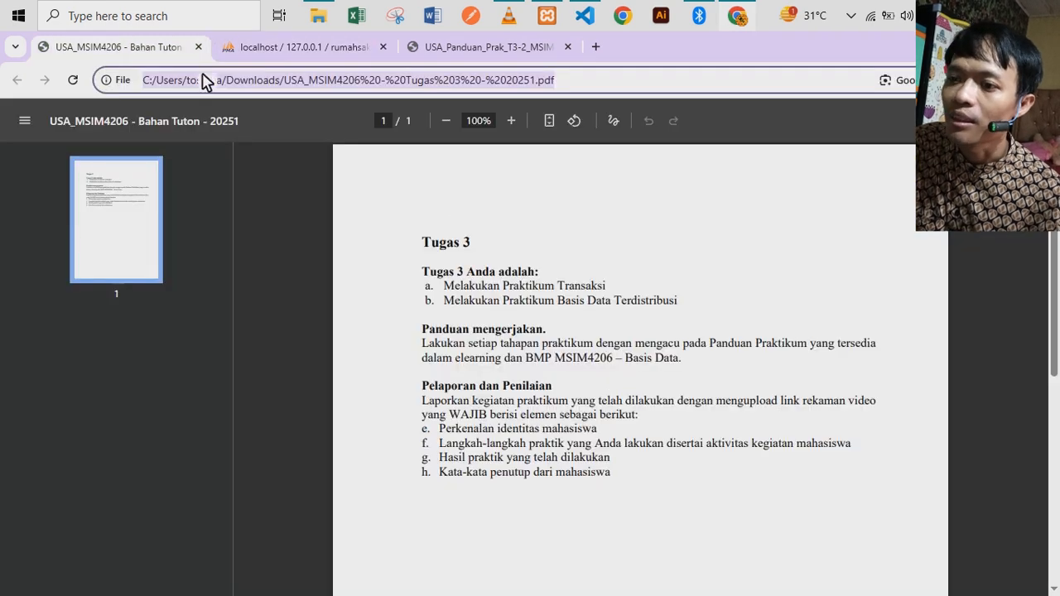